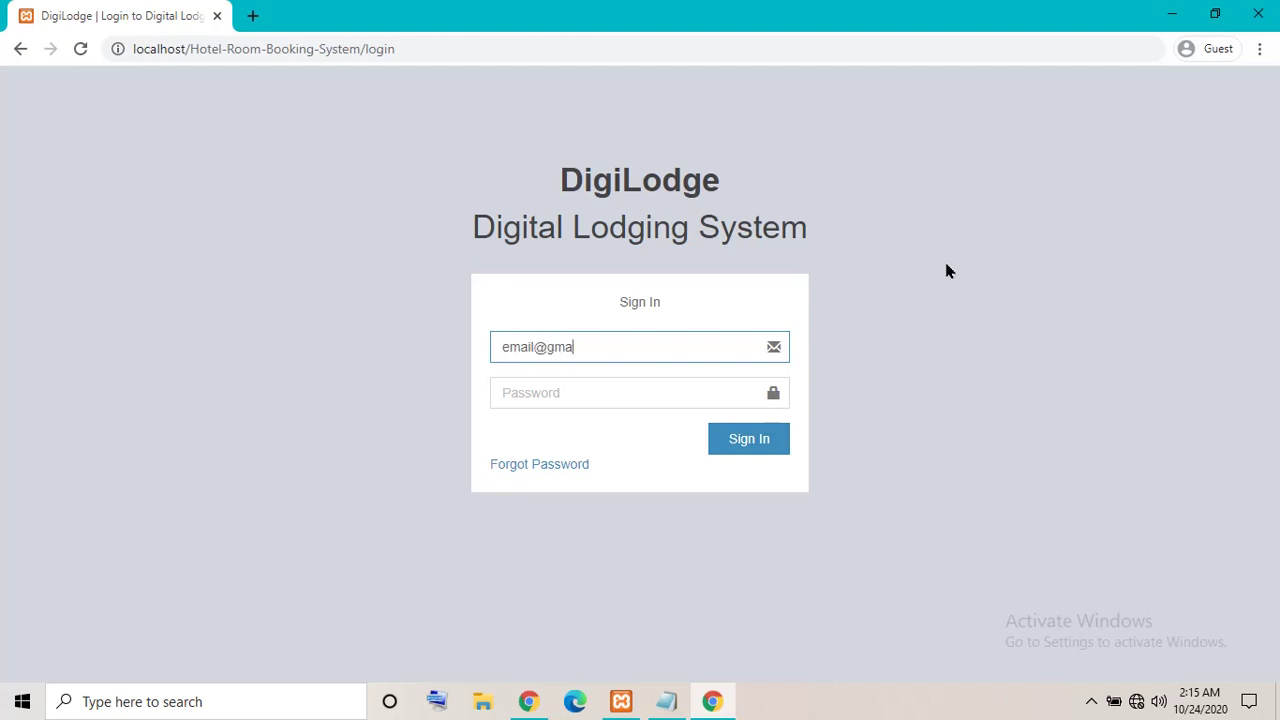
# - Sign in to the lodging system with the account e-mail and password
pyautogui.write('om')
pyautogui.press('Tab')
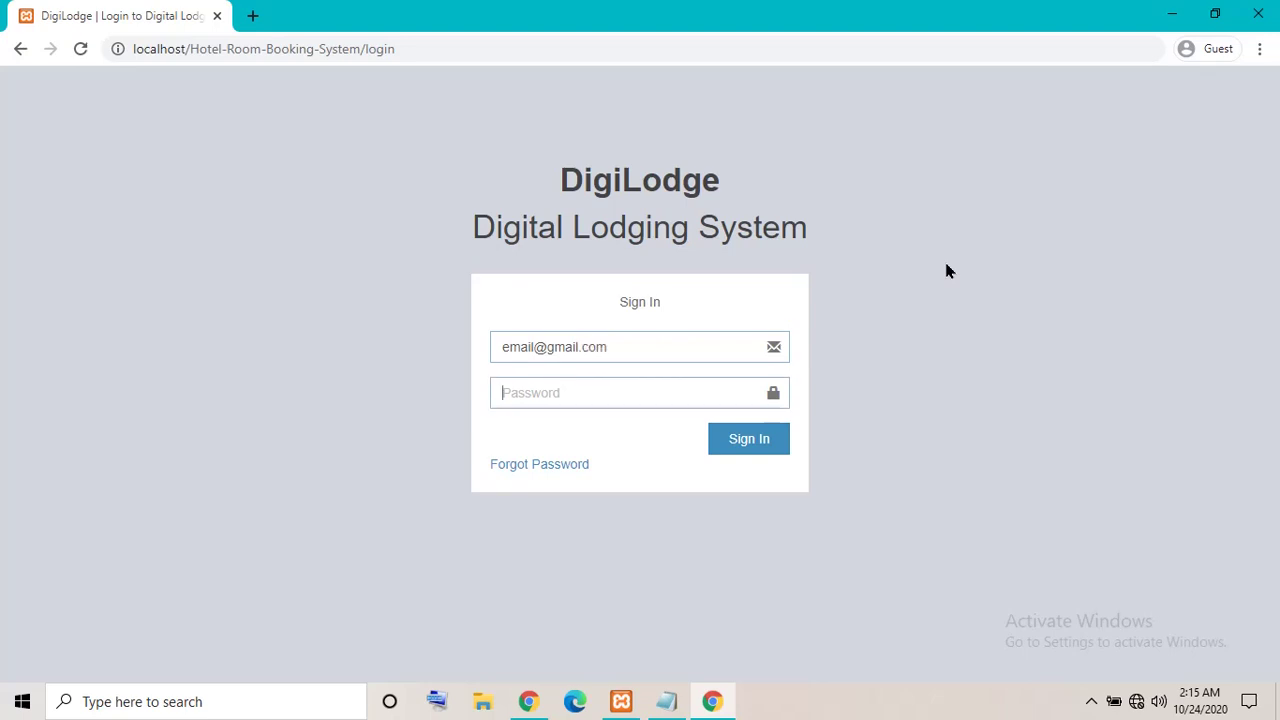
pyautogui.write('••')
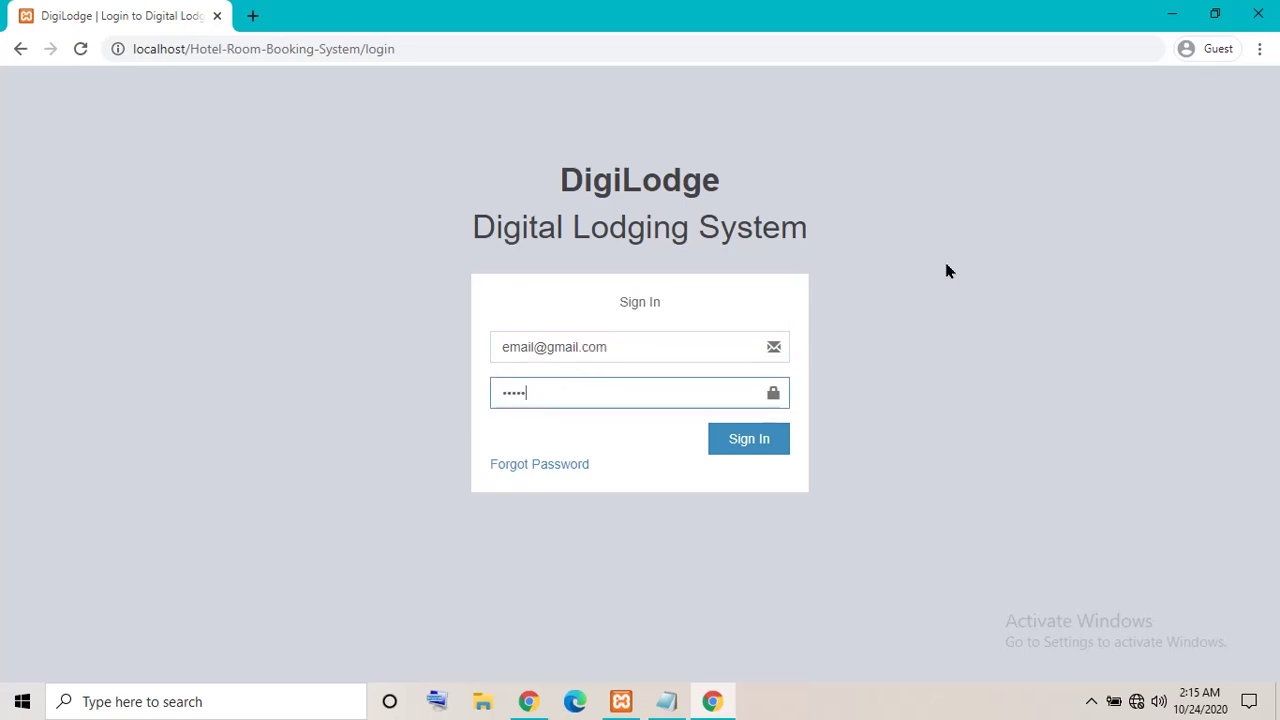
pyautogui.click(745, 441)
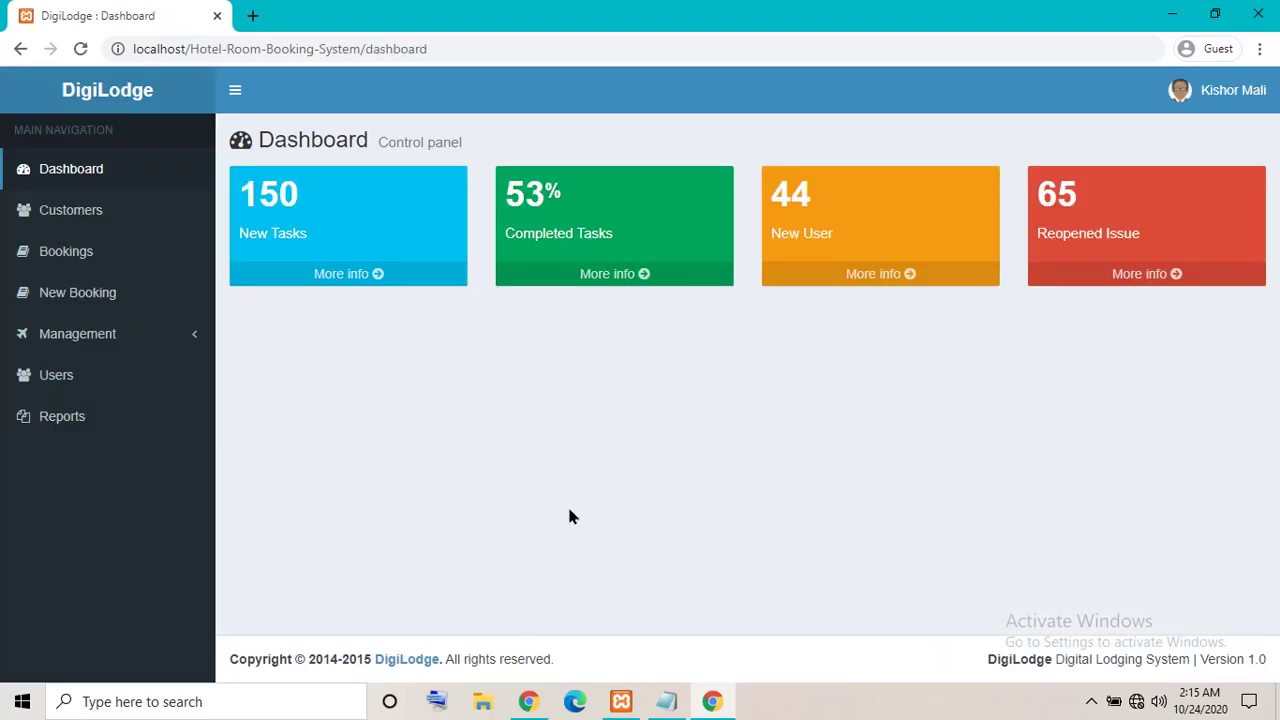
pyautogui.click(232, 94)
pyautogui.click(91, 91)
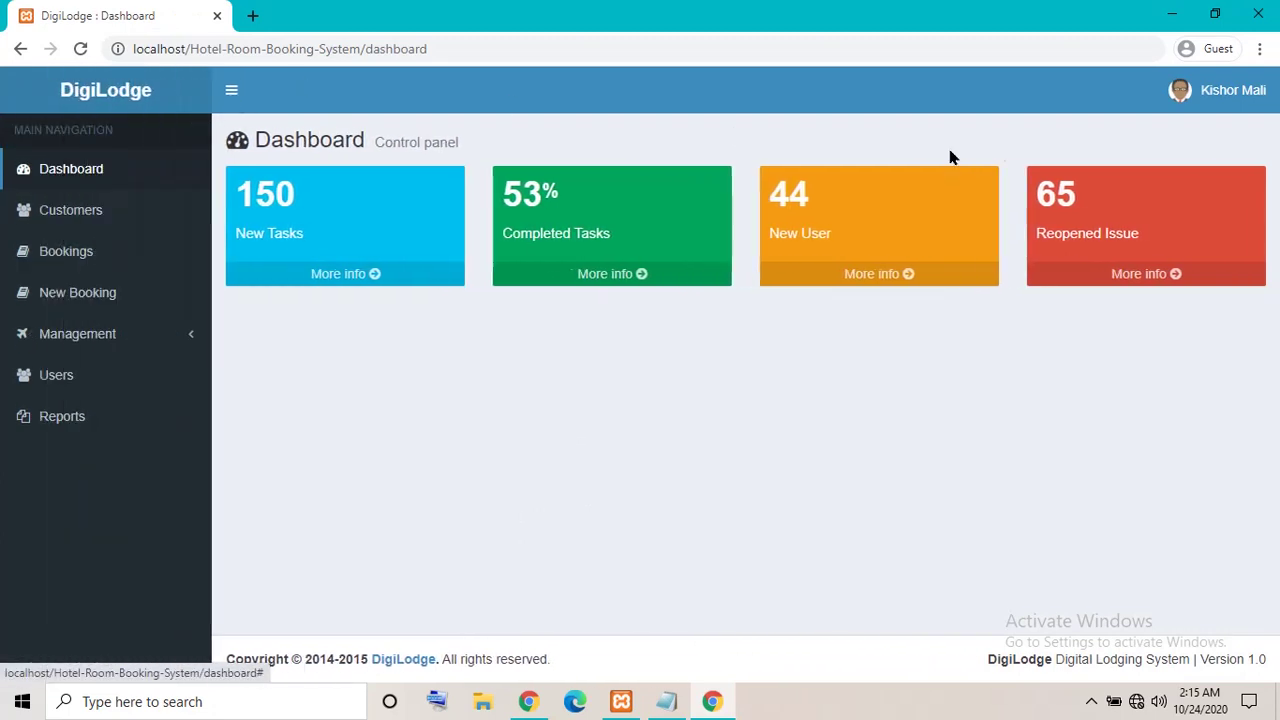
# - Open the signed-in account's Change Password form, go through its old, new and confirm password fields, and reset the form
pyautogui.click(1250, 95)
pyautogui.click(1129, 314)
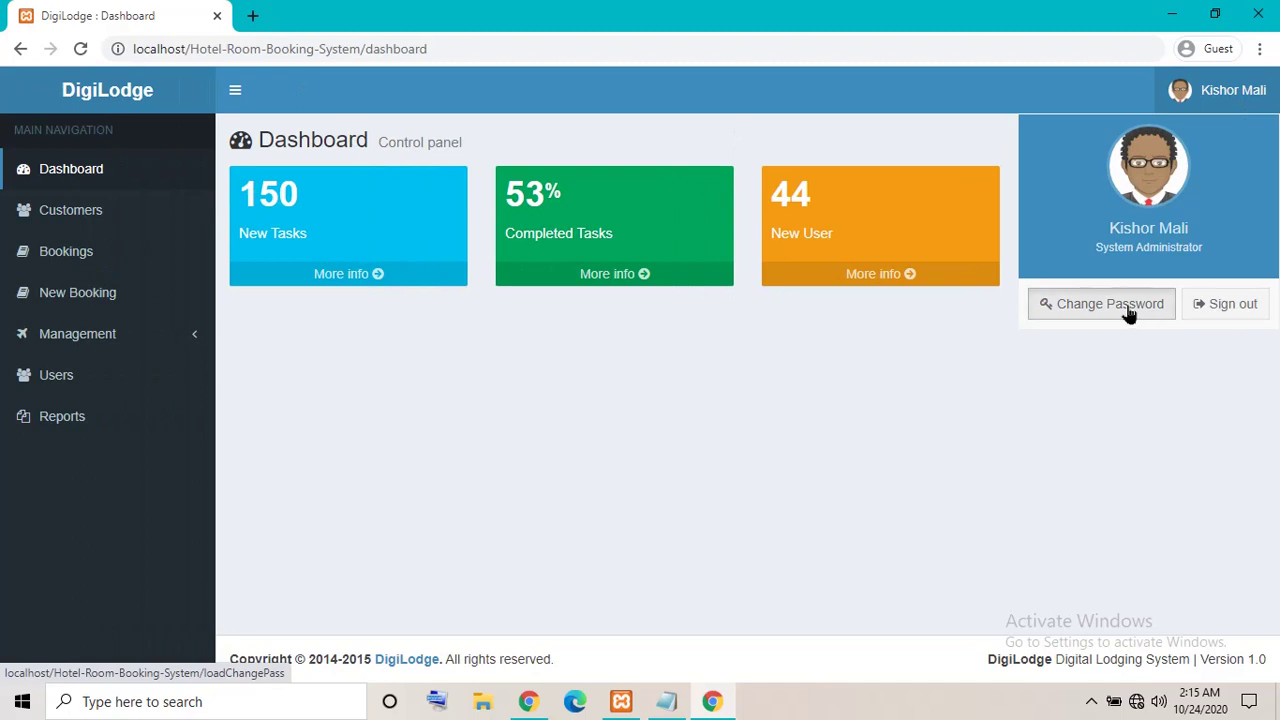
pyautogui.click(335, 245)
pyautogui.click(323, 366)
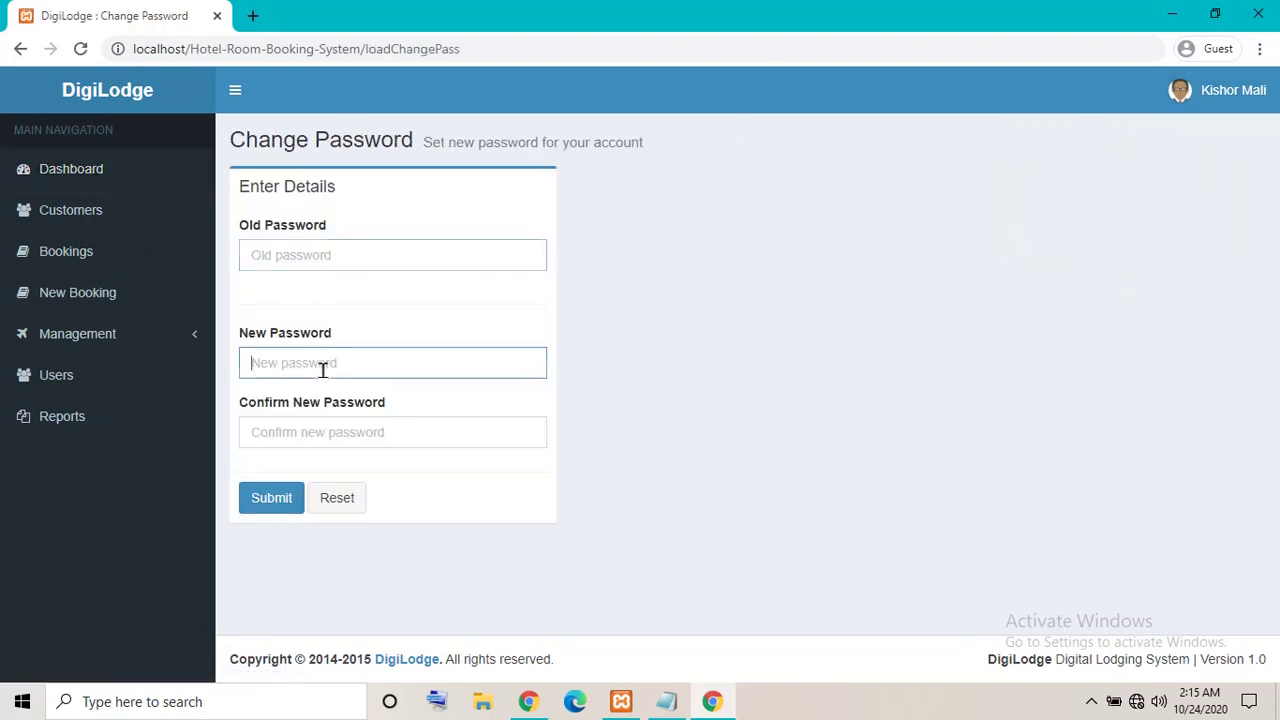
pyautogui.click(281, 438)
pyautogui.click(340, 500)
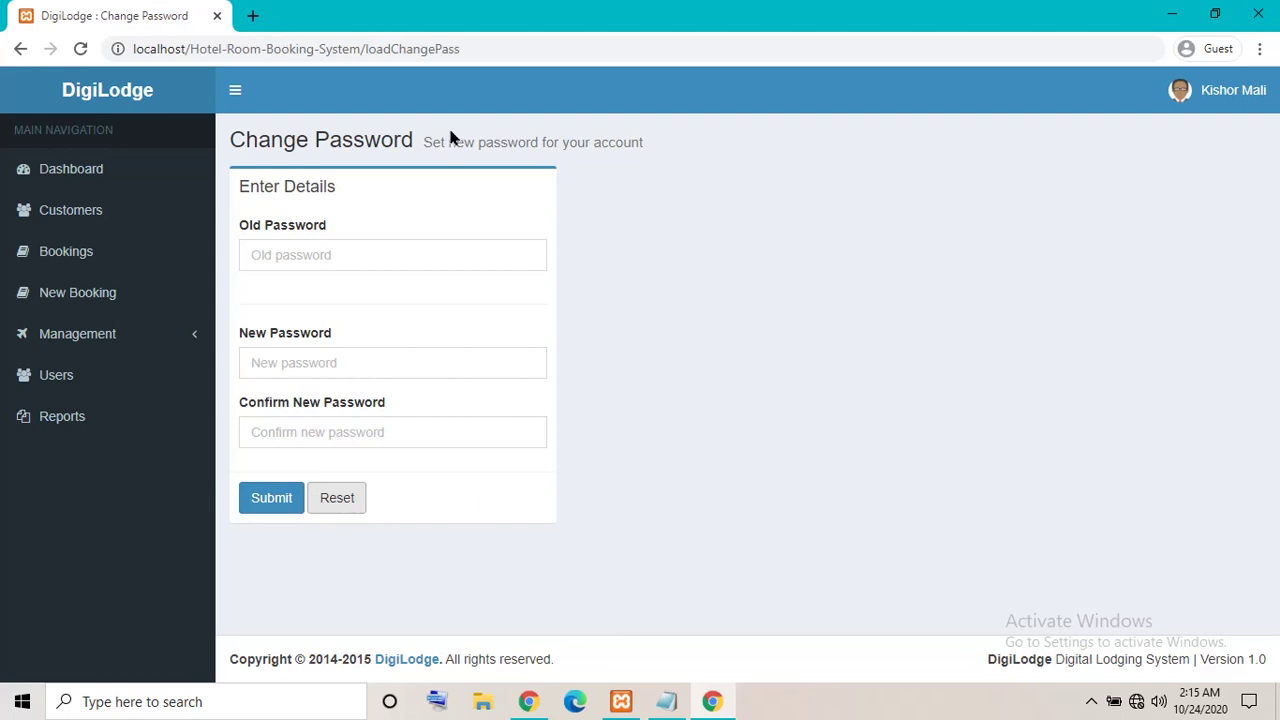
pyautogui.click(1237, 92)
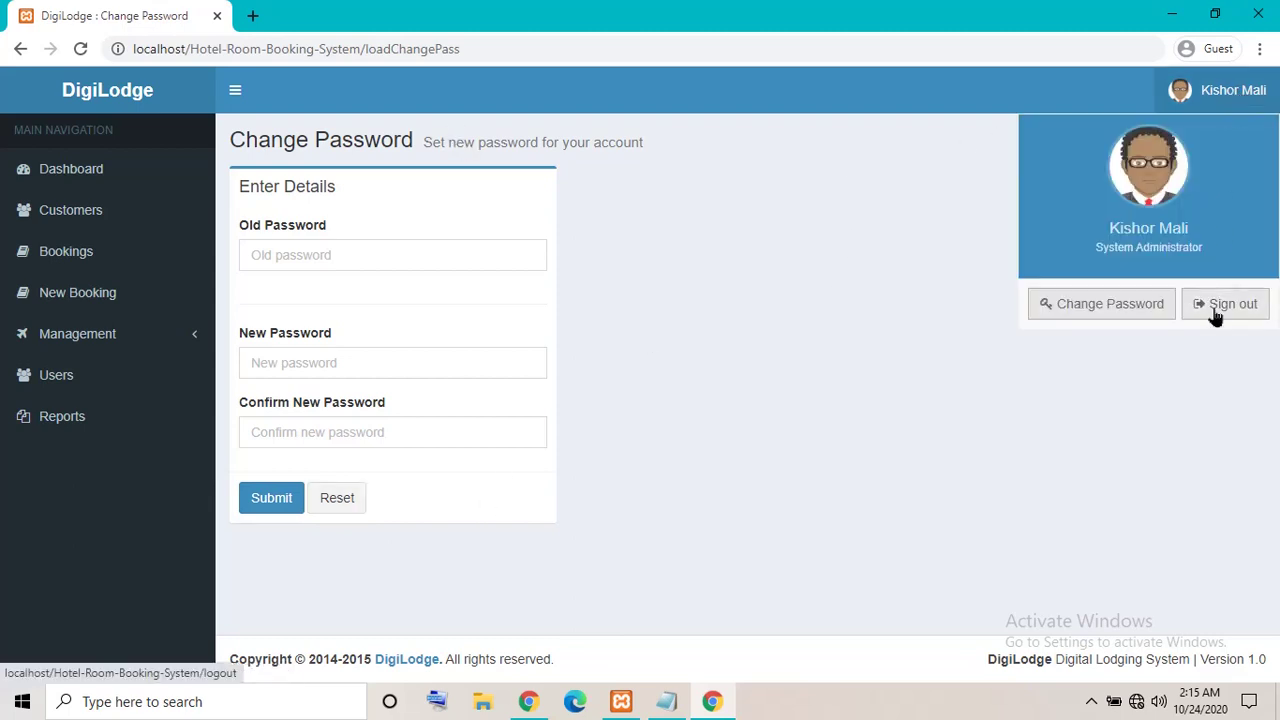
pyautogui.click(755, 307)
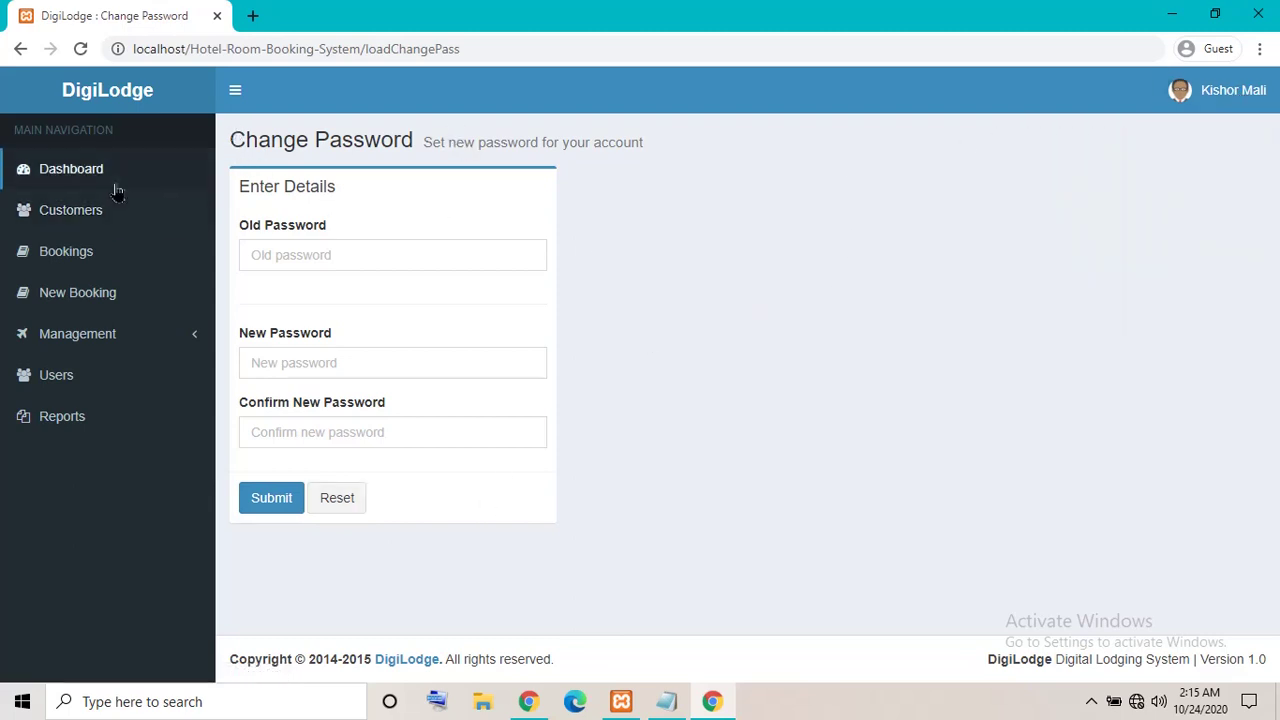
# - Return to the dashboard, view more information for the New Tasks and New User tiles, and come back to the dashboard
pyautogui.click(72, 184)
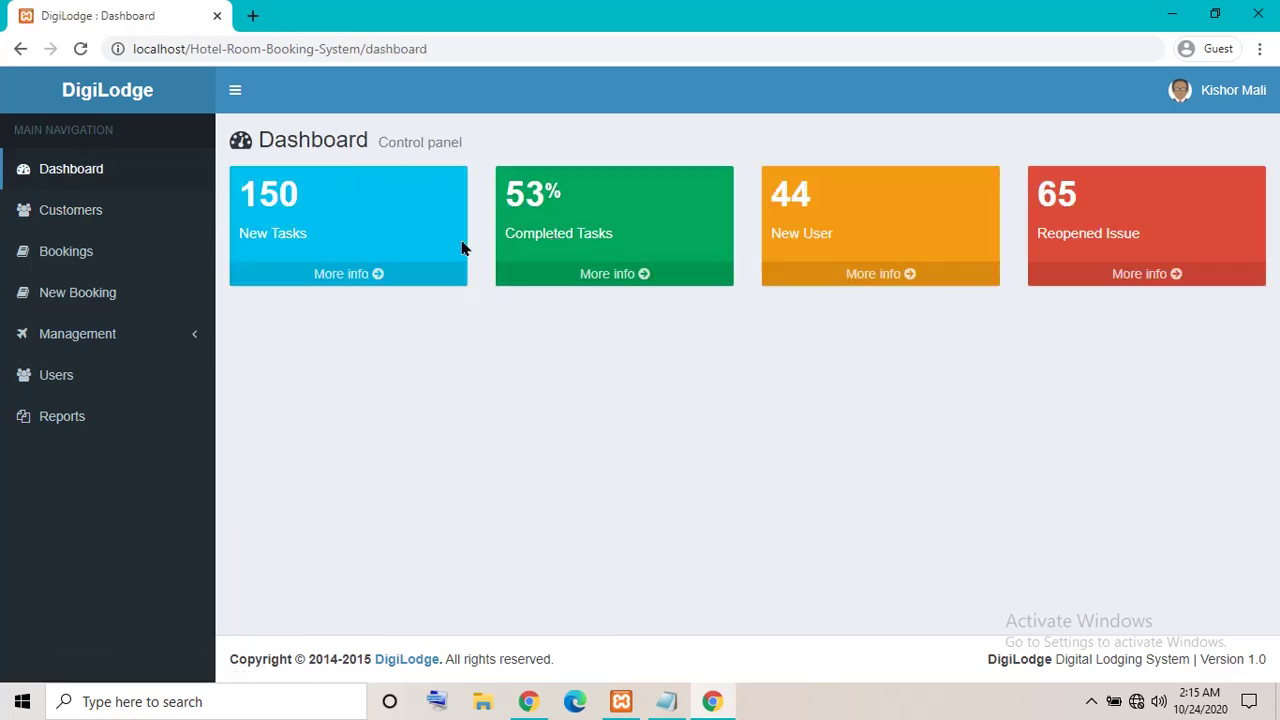
pyautogui.click(358, 282)
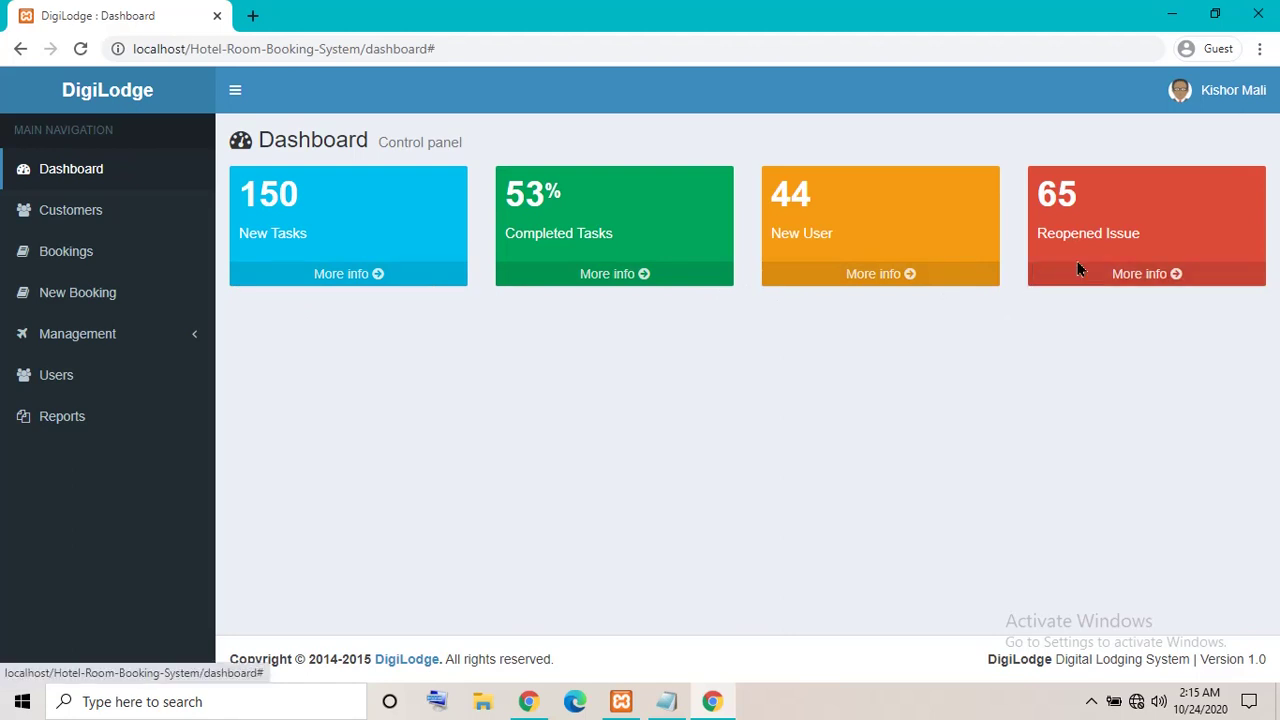
pyautogui.click(795, 280)
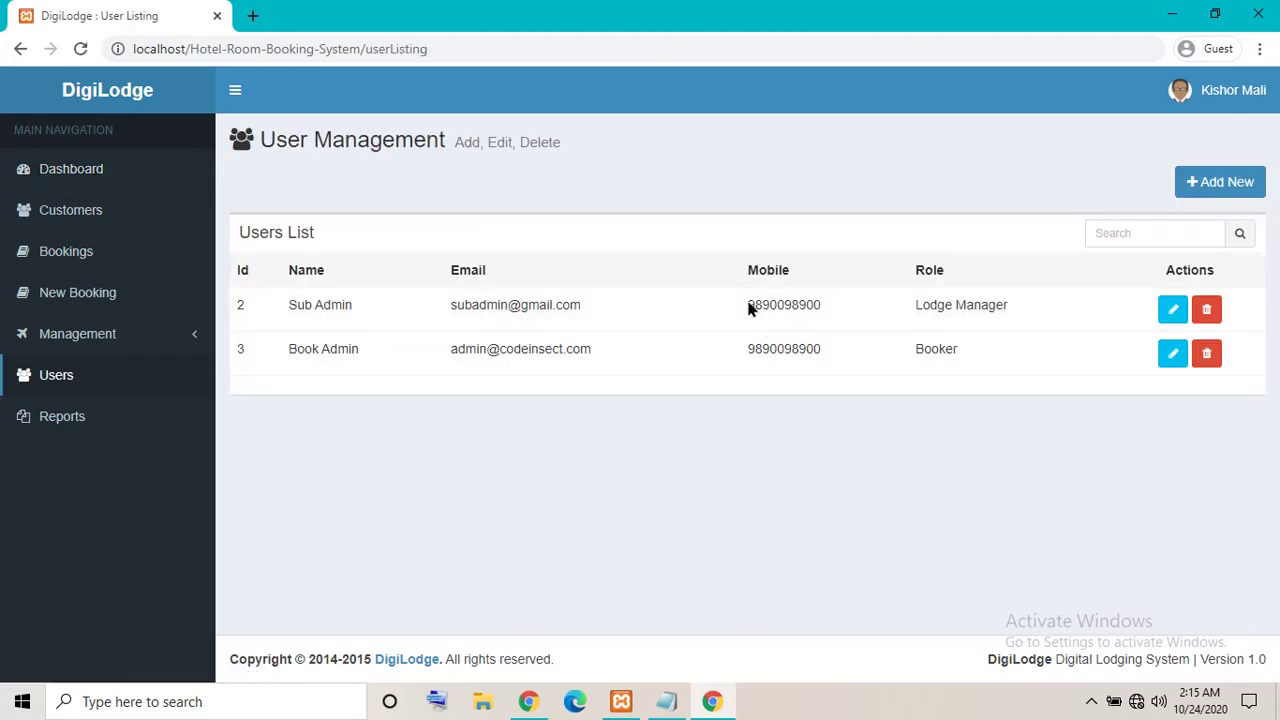
pyautogui.click(58, 171)
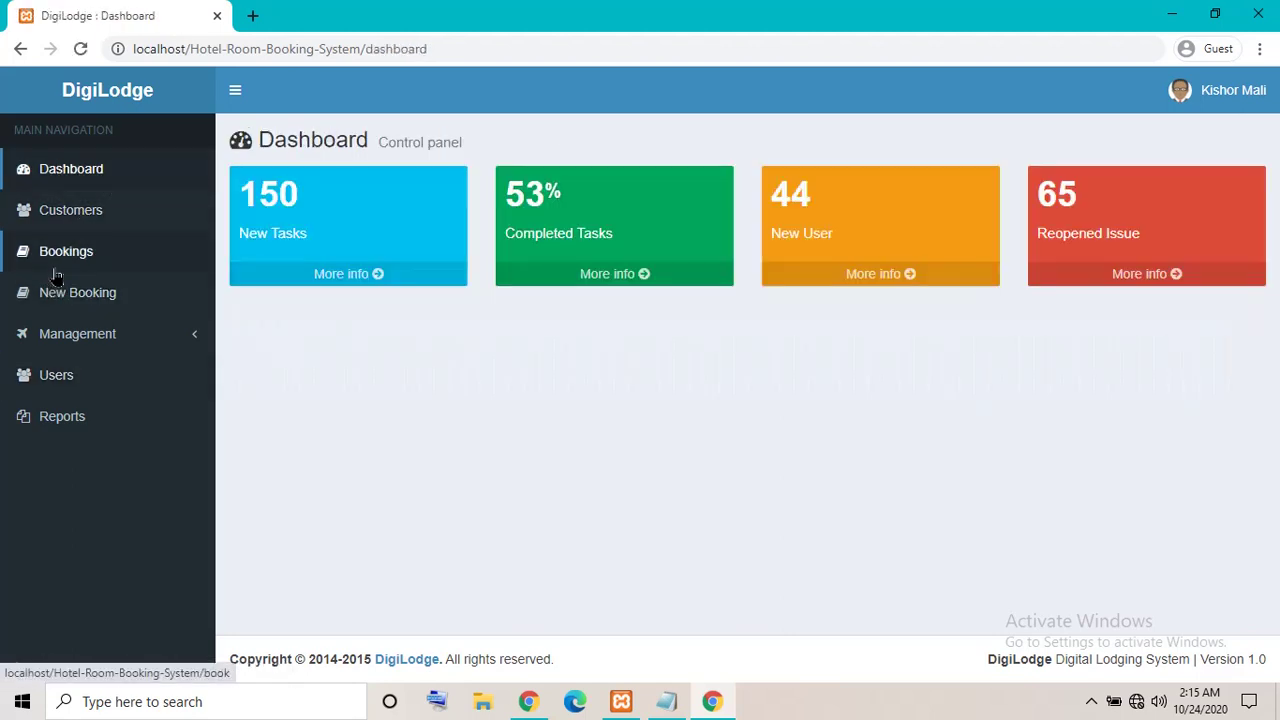
# - Create a new customer with name "test" and address "test", filling in the customer's phone number and e-mail
pyautogui.click(64, 226)
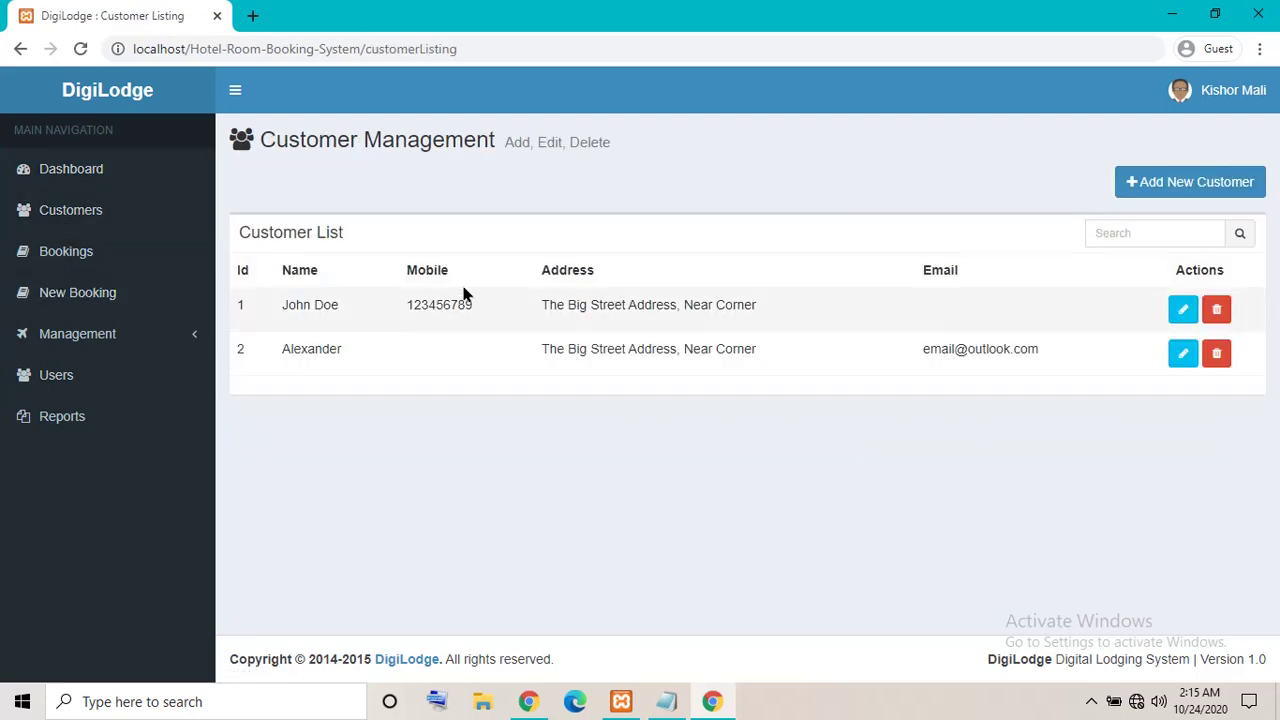
pyautogui.click(1203, 190)
pyautogui.click(592, 255)
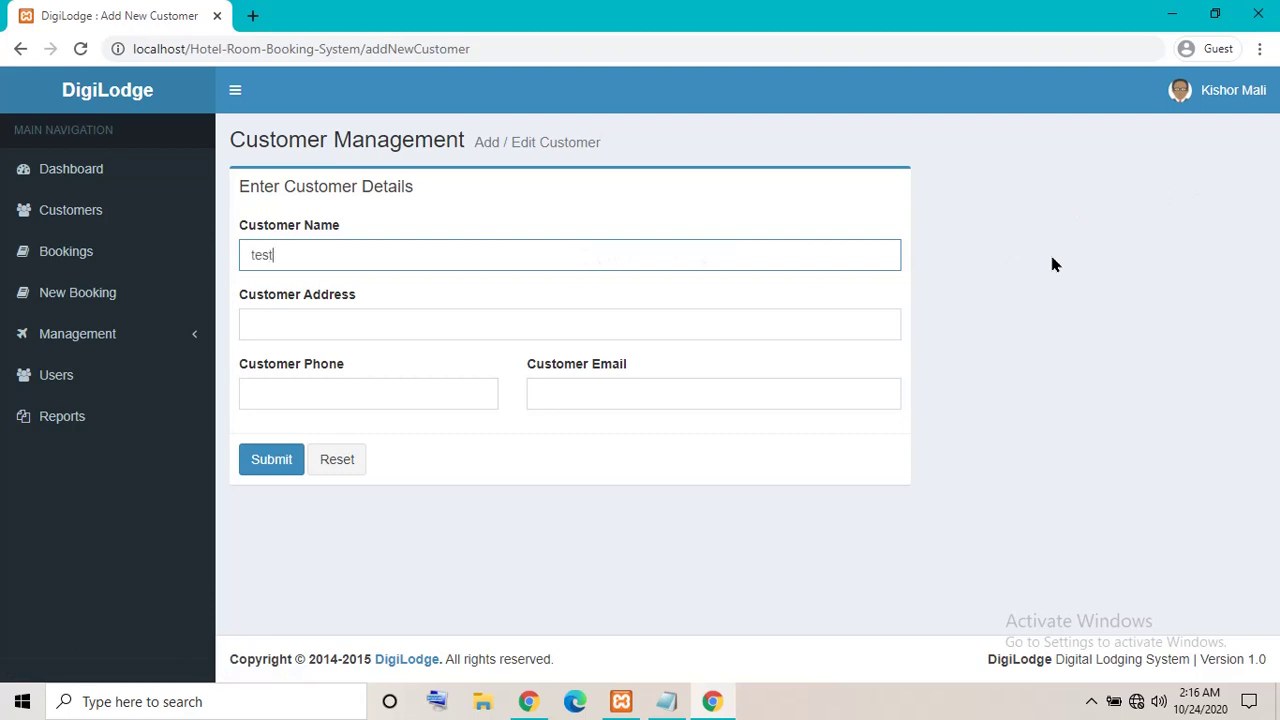
pyautogui.press('Tab')
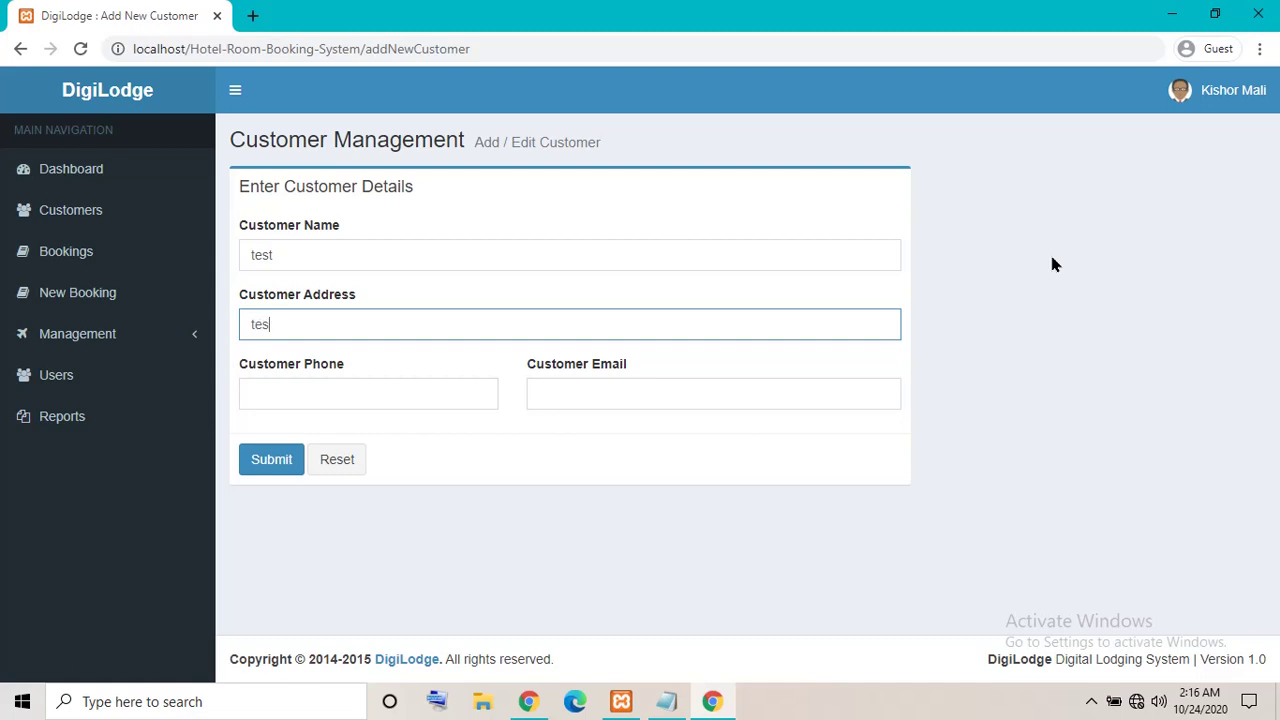
pyautogui.write('testa')
pyautogui.press('BackSpace')
pyautogui.press('Tab')
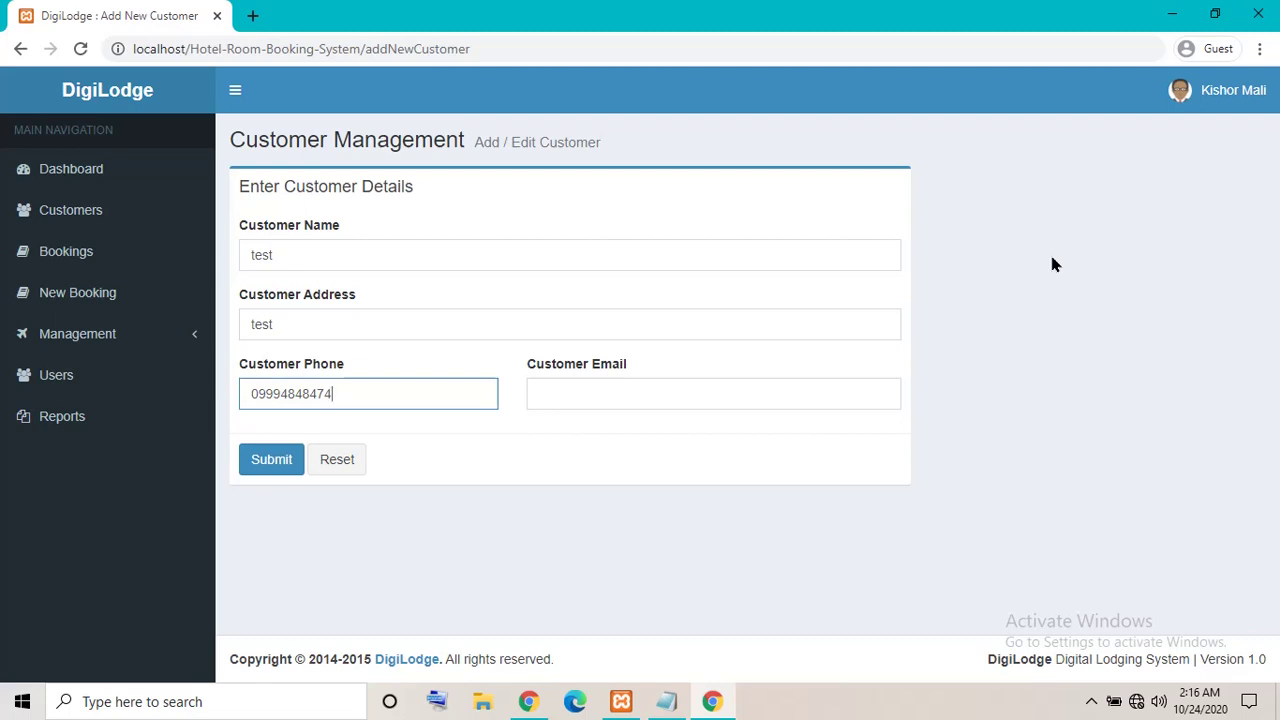
pyautogui.click(831, 407)
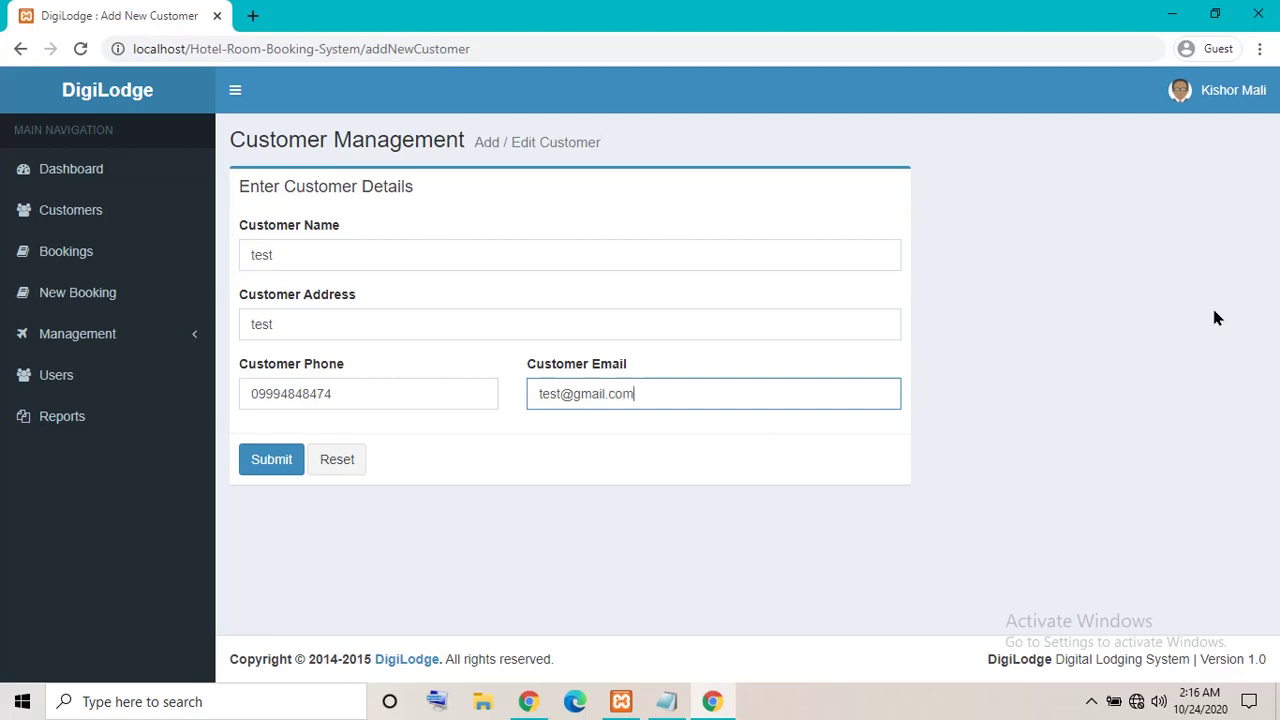
pyautogui.click(257, 462)
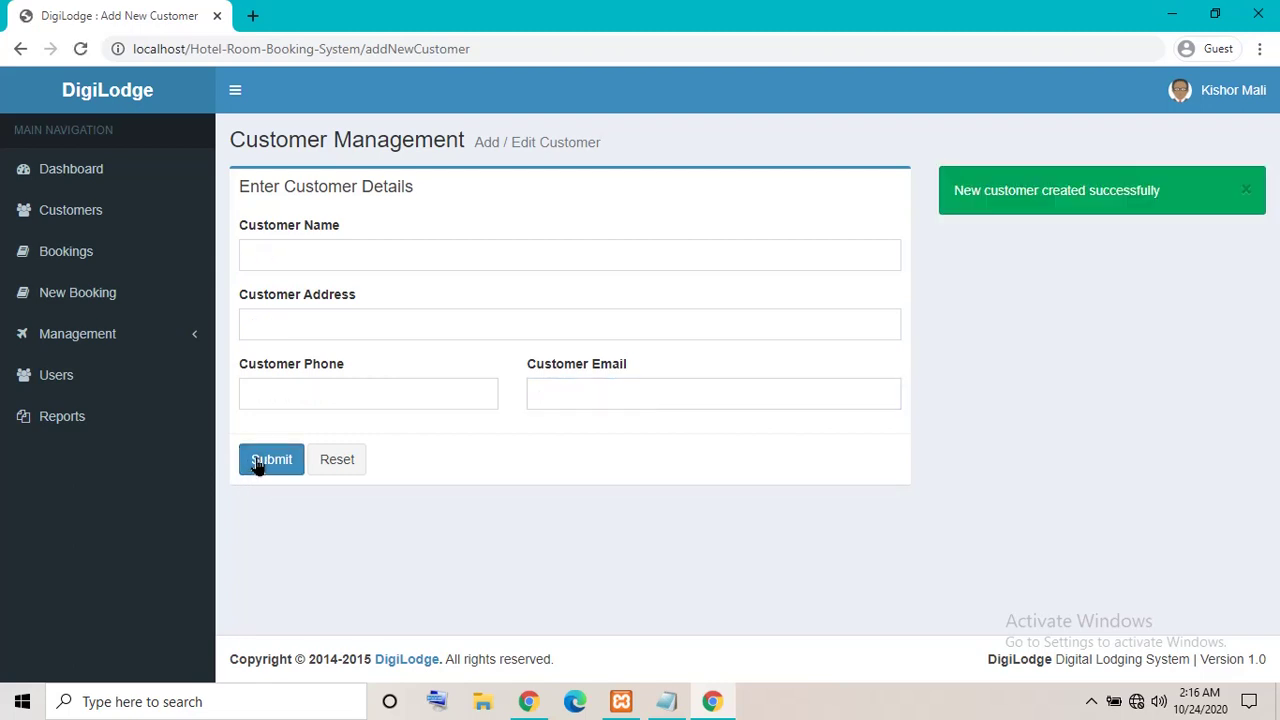
pyautogui.moveTo(952, 193); pyautogui.dragTo(1163, 226)
# - Go back to the customer list and open the test customer's record to view its editable details
pyautogui.click(128, 211)
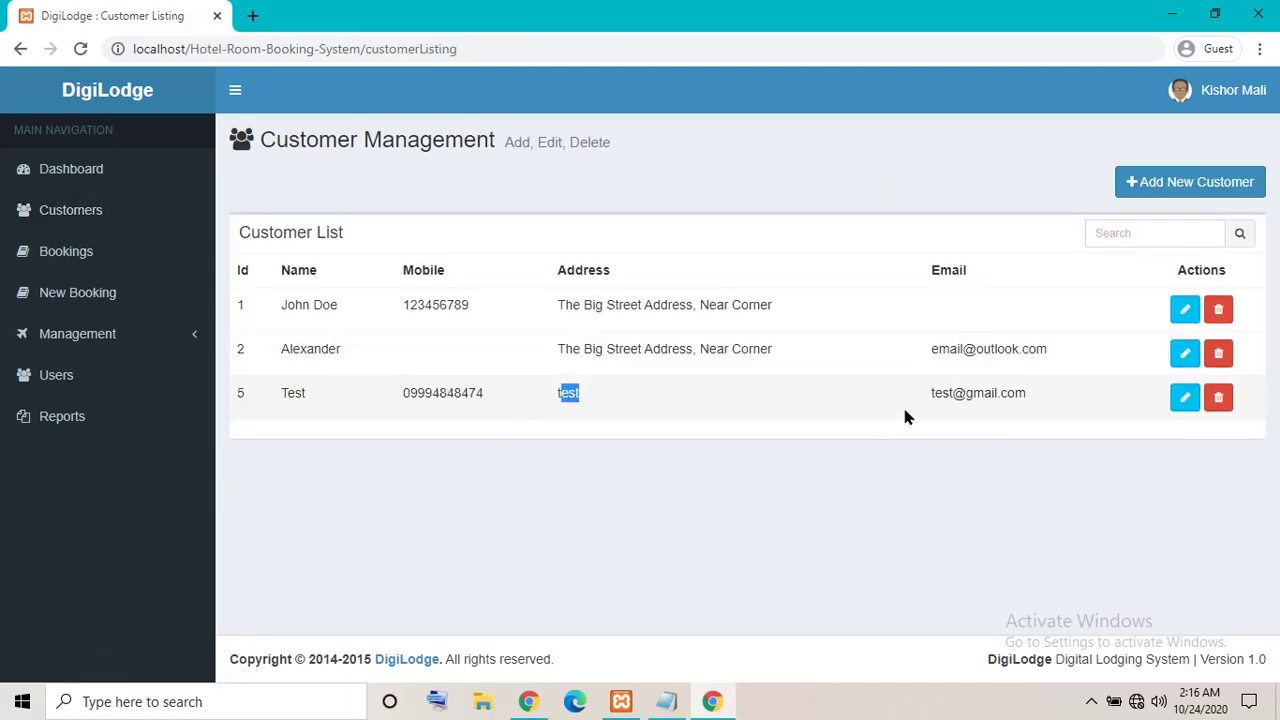
pyautogui.click(1178, 401)
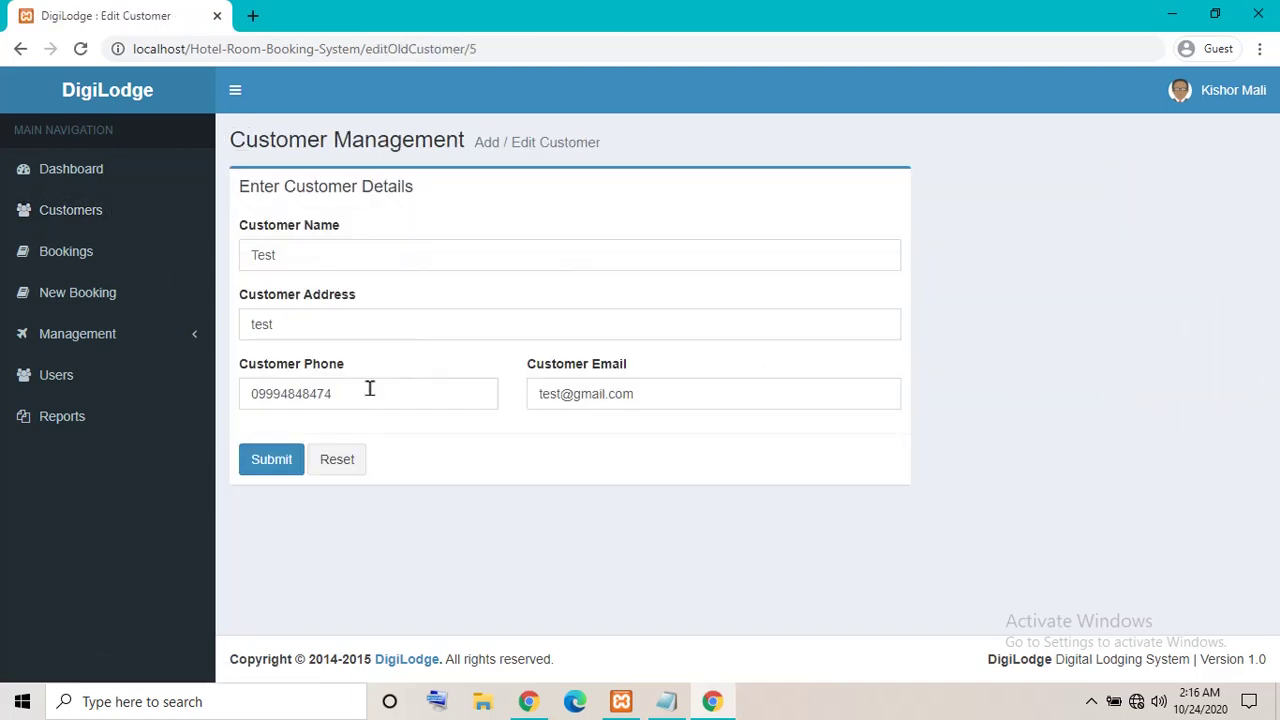
pyautogui.click(369, 389)
# - Open a new booking form and look at its From Date and To Date calendars and the Floor options
pyautogui.click(94, 291)
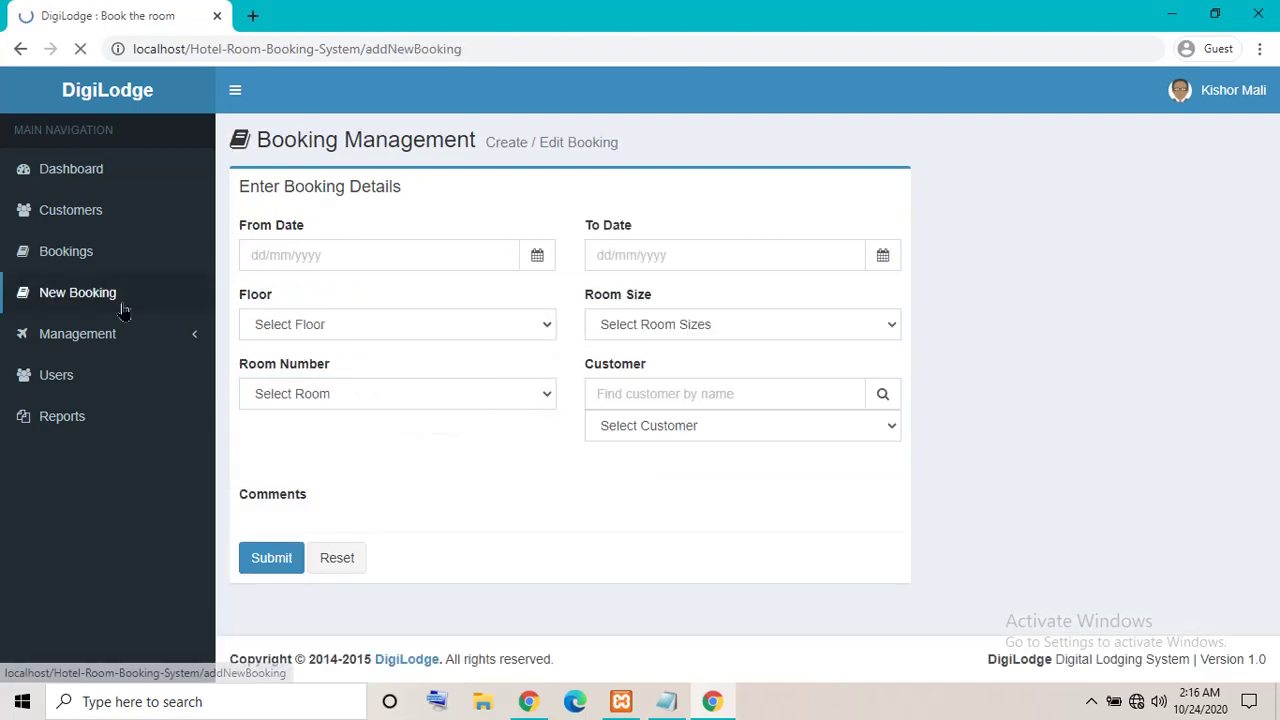
pyautogui.click(482, 251)
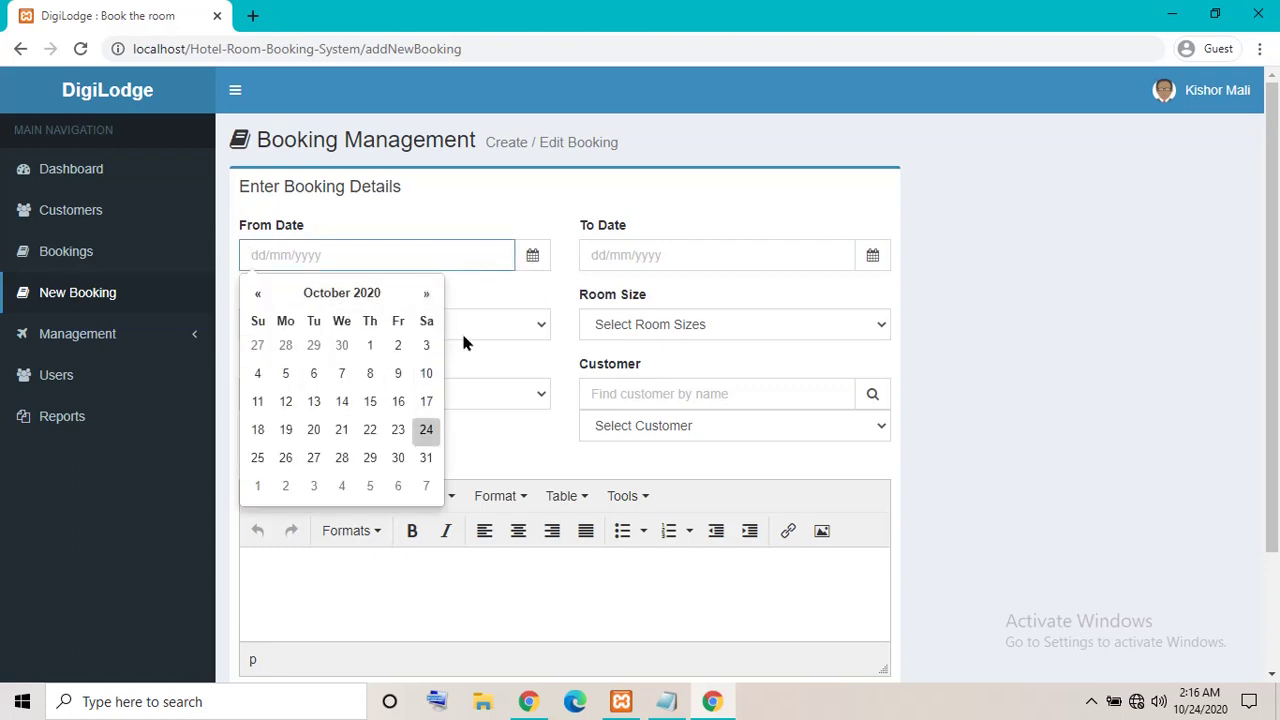
pyautogui.click(686, 257)
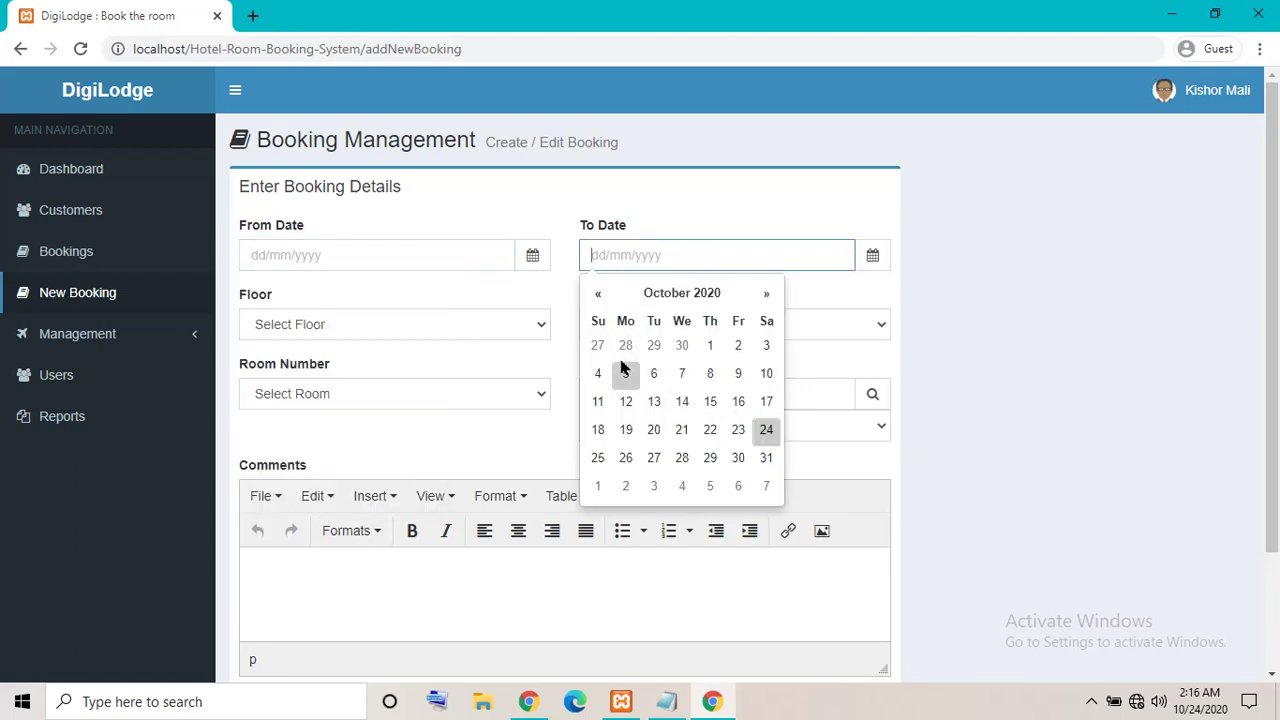
pyautogui.click(418, 328)
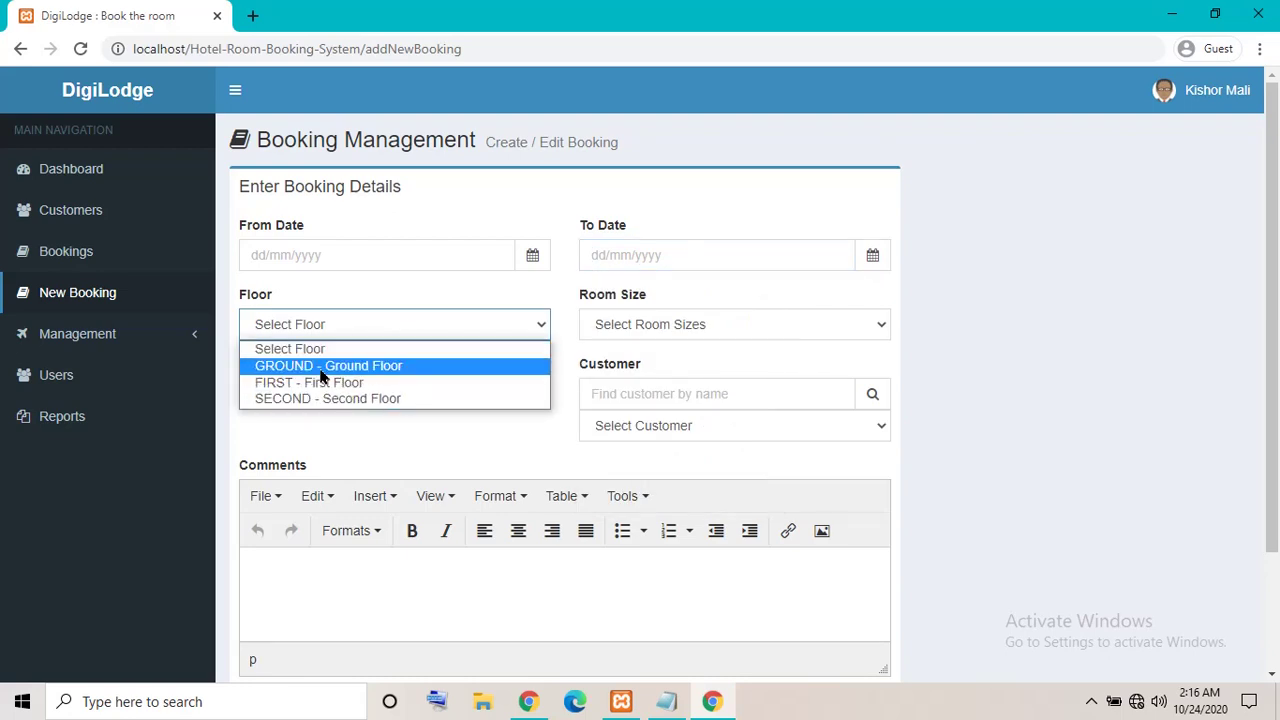
# - Set the booking's room size to Deluxe Single Bed Room and its room number to G102
pyautogui.click(610, 326)
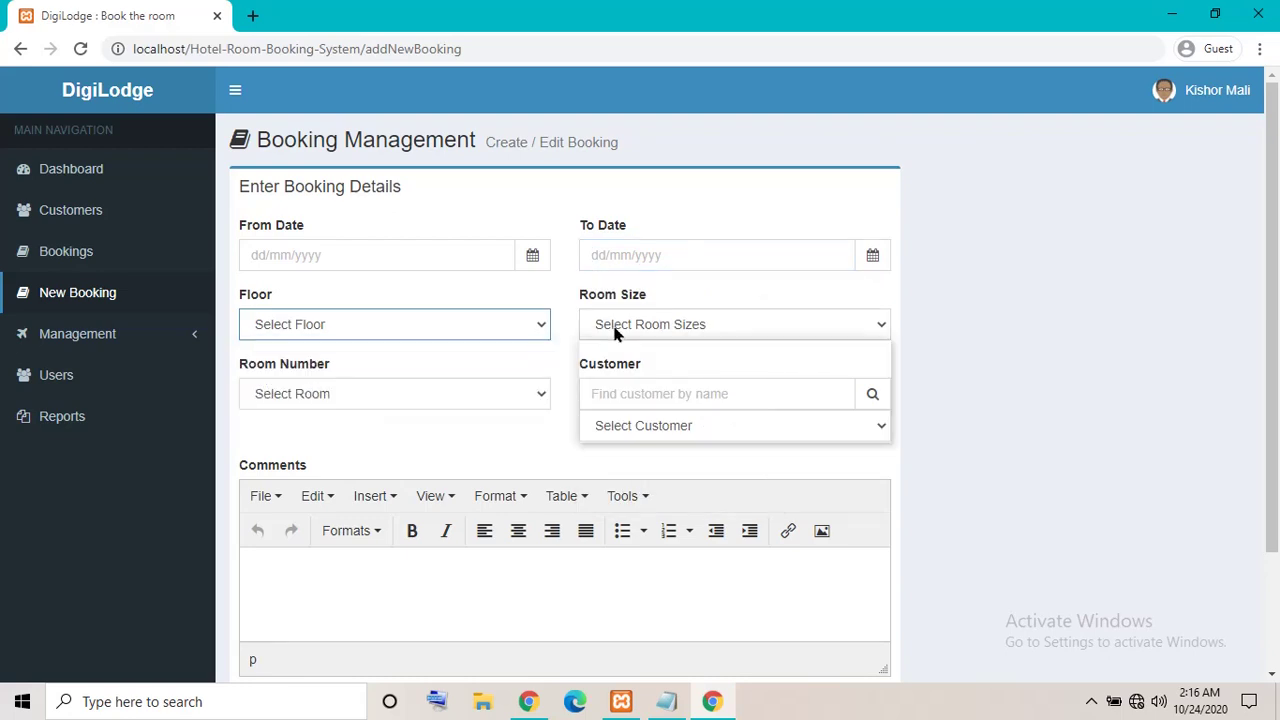
pyautogui.click(660, 366)
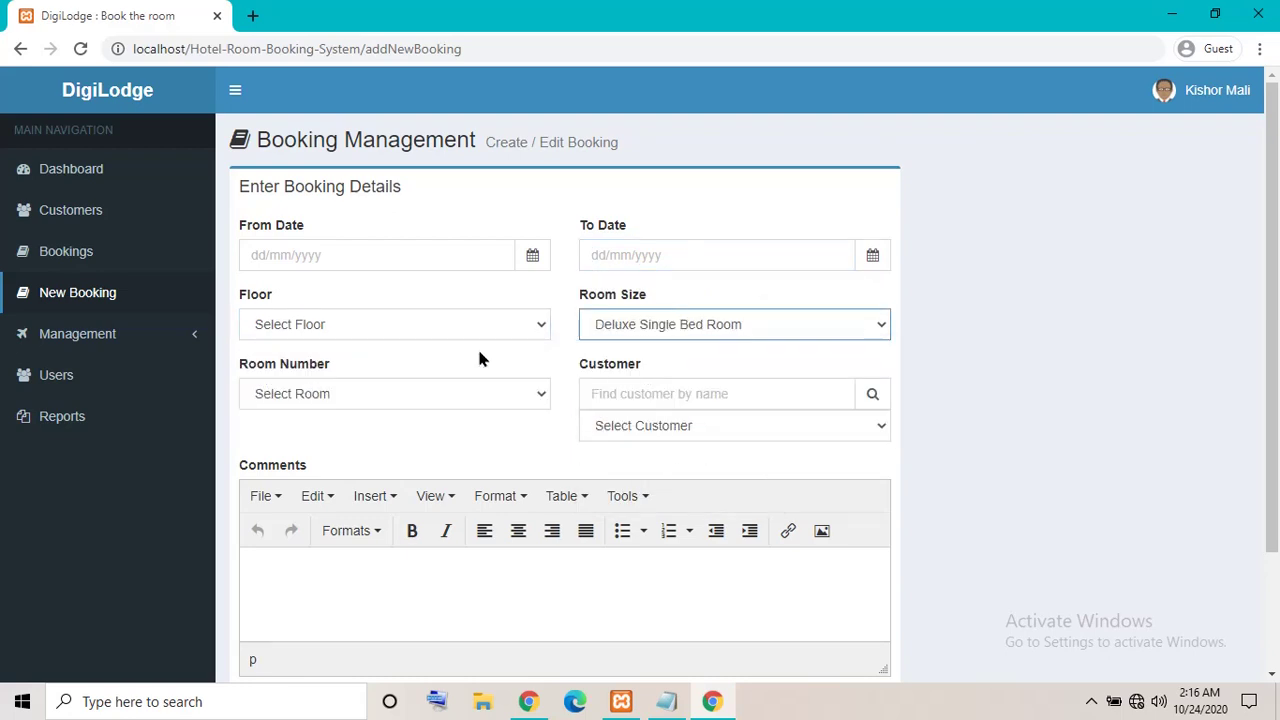
pyautogui.click(479, 390)
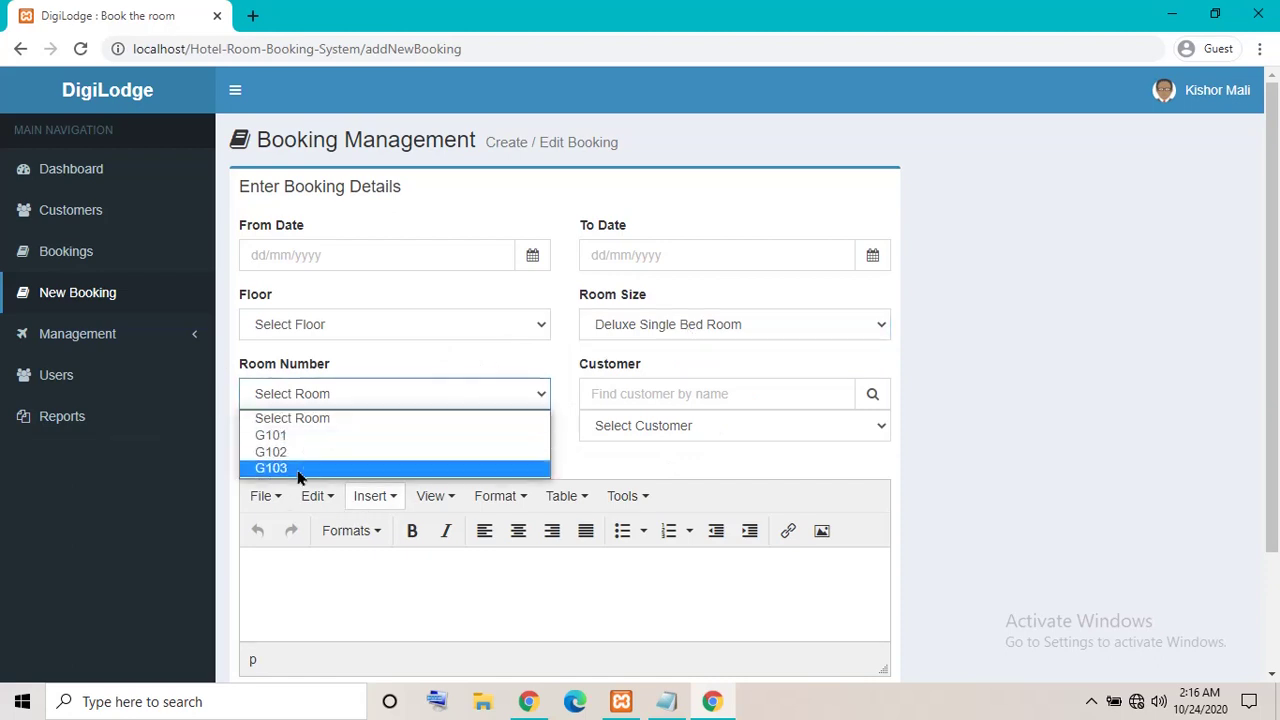
pyautogui.click(330, 451)
# - Run the booking's customer search with an empty name and check the customer choices
pyautogui.click(636, 392)
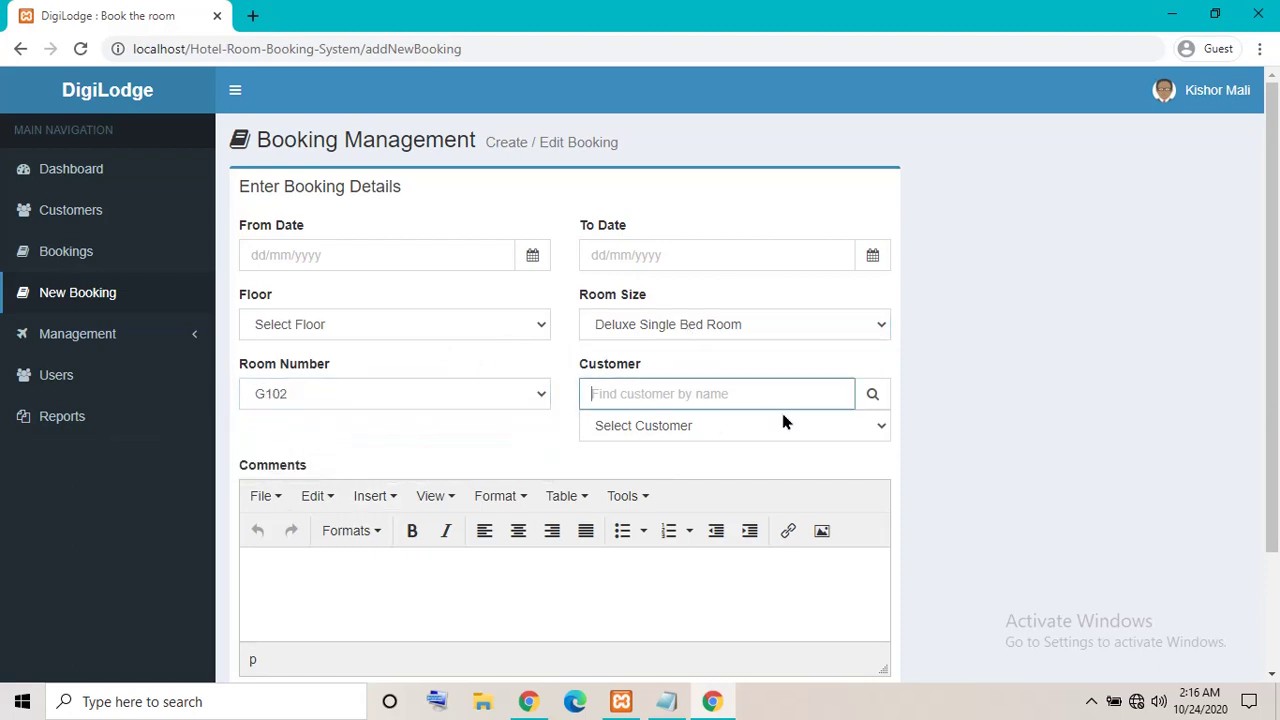
pyautogui.click(866, 398)
pyautogui.click(689, 430)
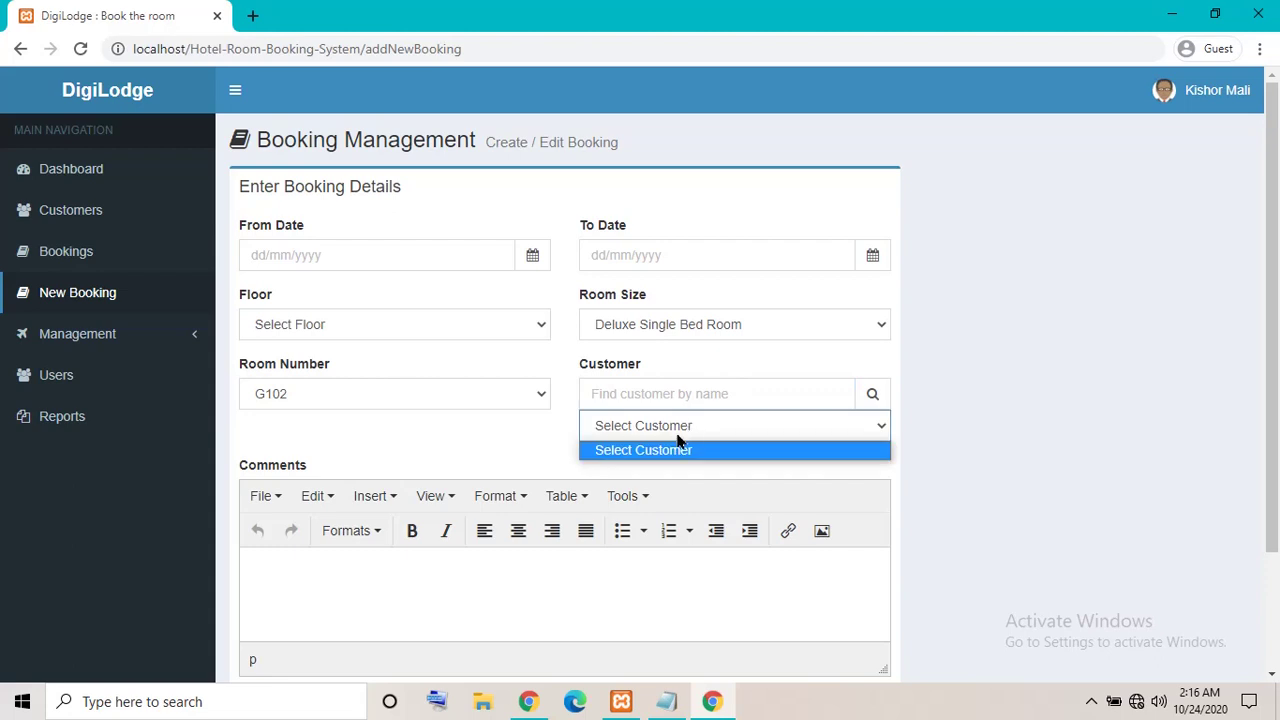
pyautogui.click(475, 438)
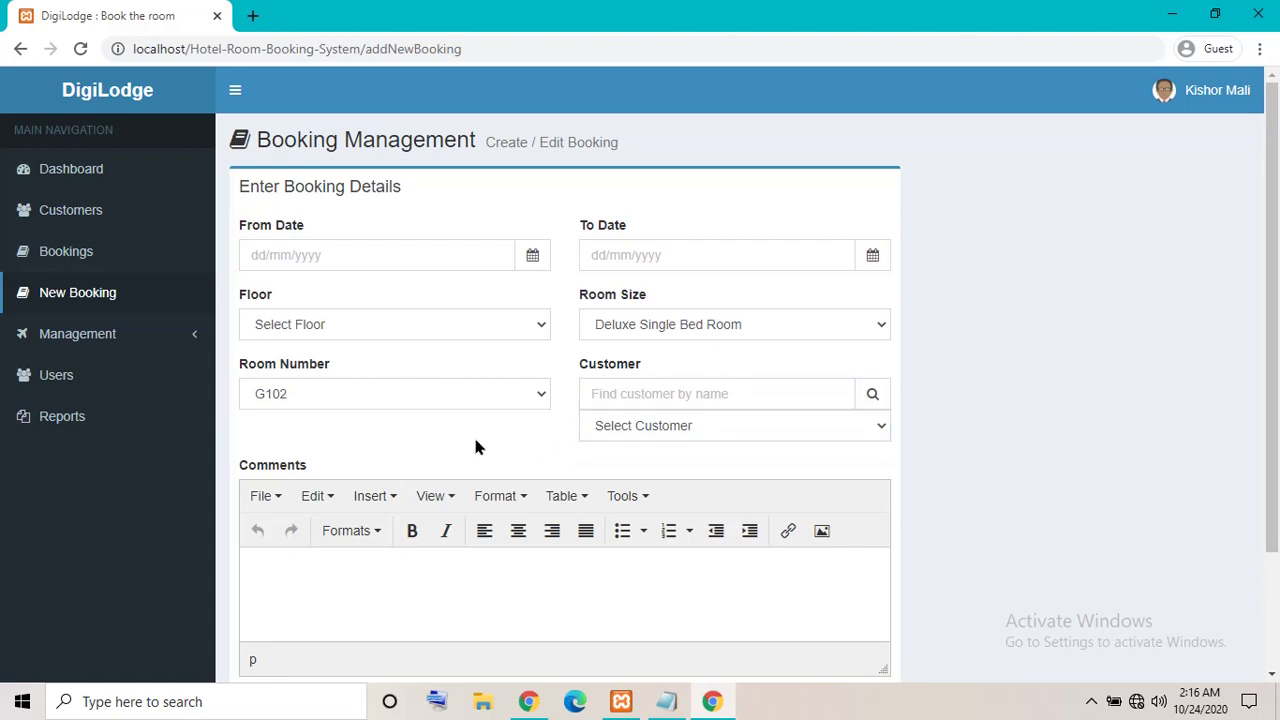
# - Enter "dgdg" in the booking's comments and make the text bold
pyautogui.scroll(-3, 448, 435)
pyautogui.click(370, 409)
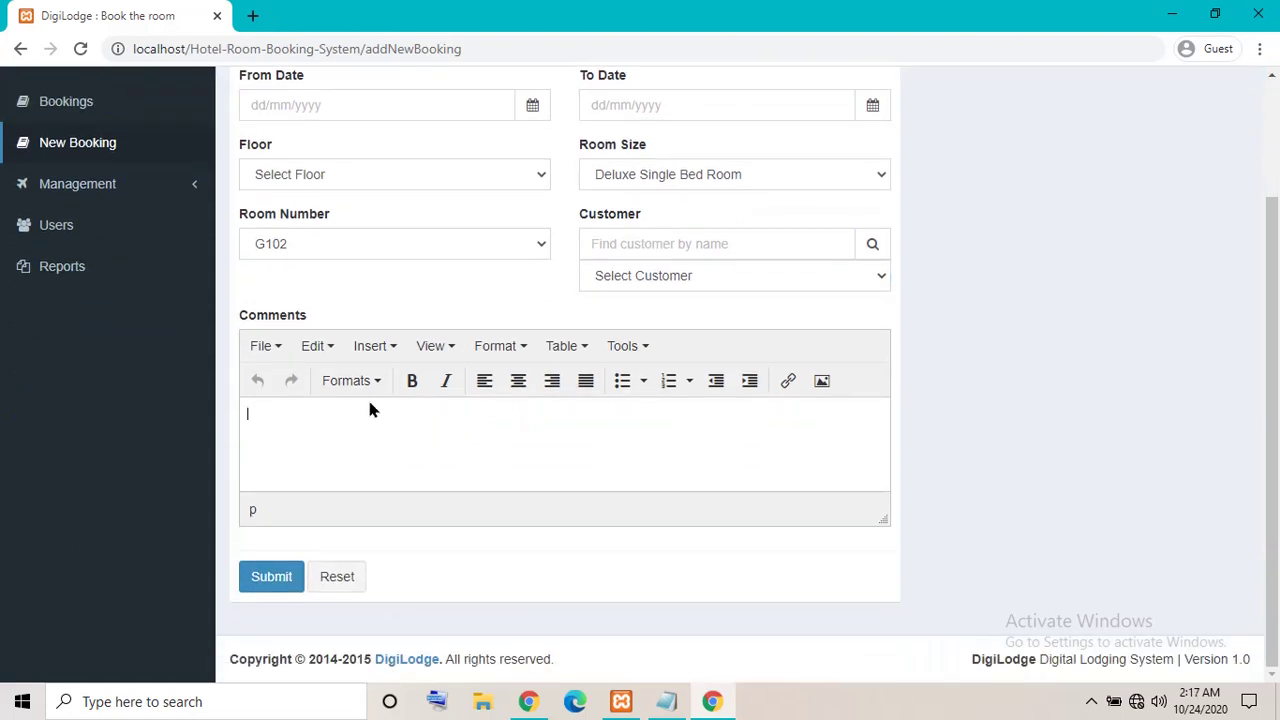
pyautogui.write('dgdg')
pyautogui.click(411, 380)
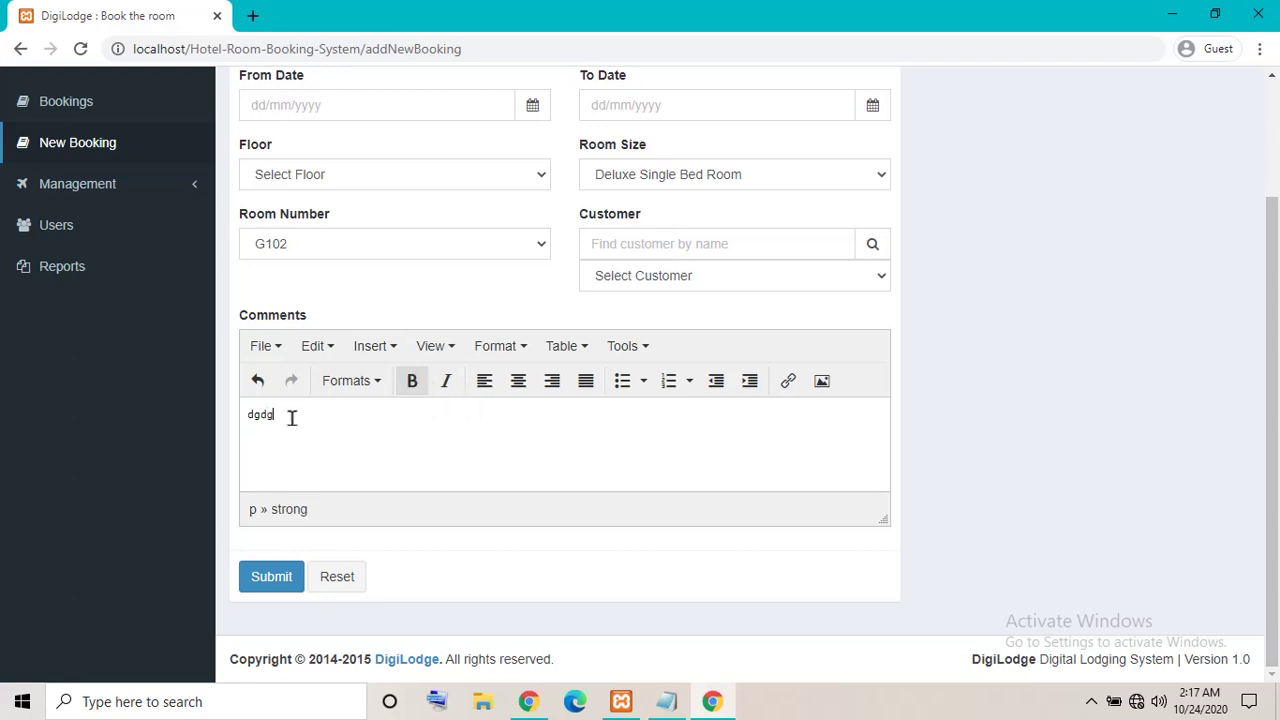
pyautogui.doubleClick(289, 417)
pyautogui.click(413, 386)
pyautogui.click(347, 423)
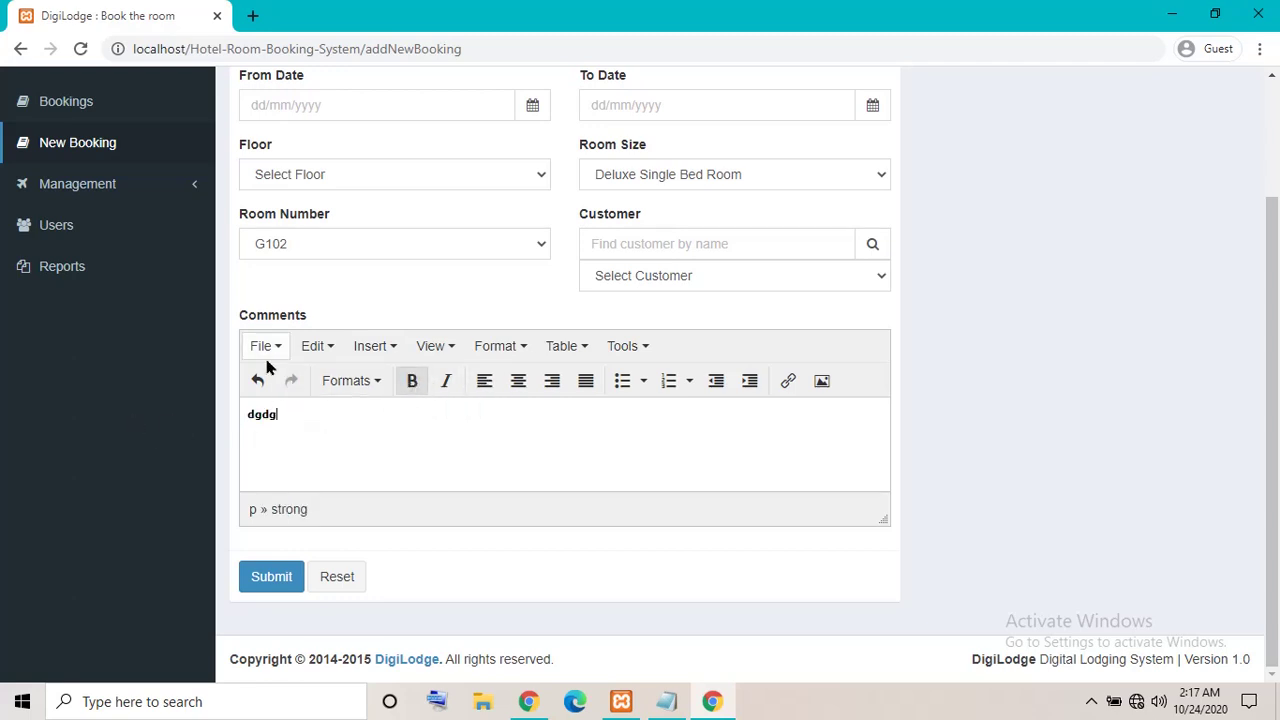
# - Open the print preview of the booking comments and cancel it without printing
pyautogui.click(264, 346)
pyautogui.click(302, 410)
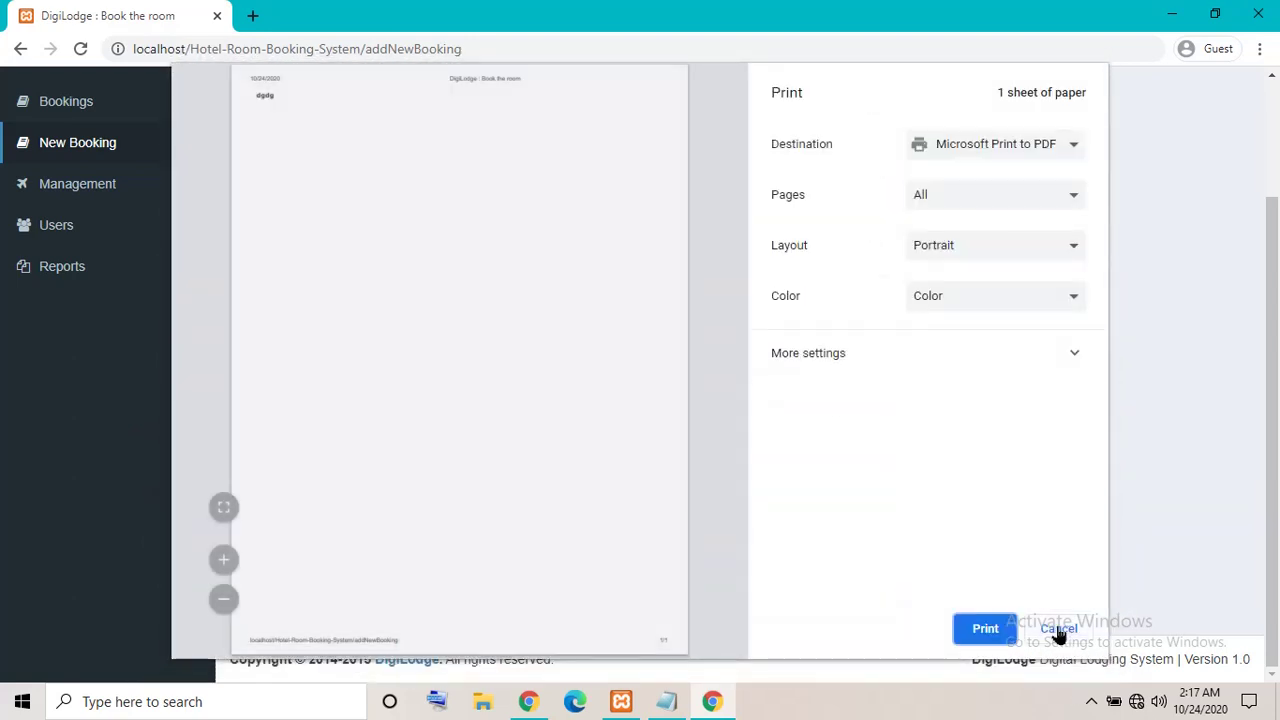
pyautogui.click(1058, 632)
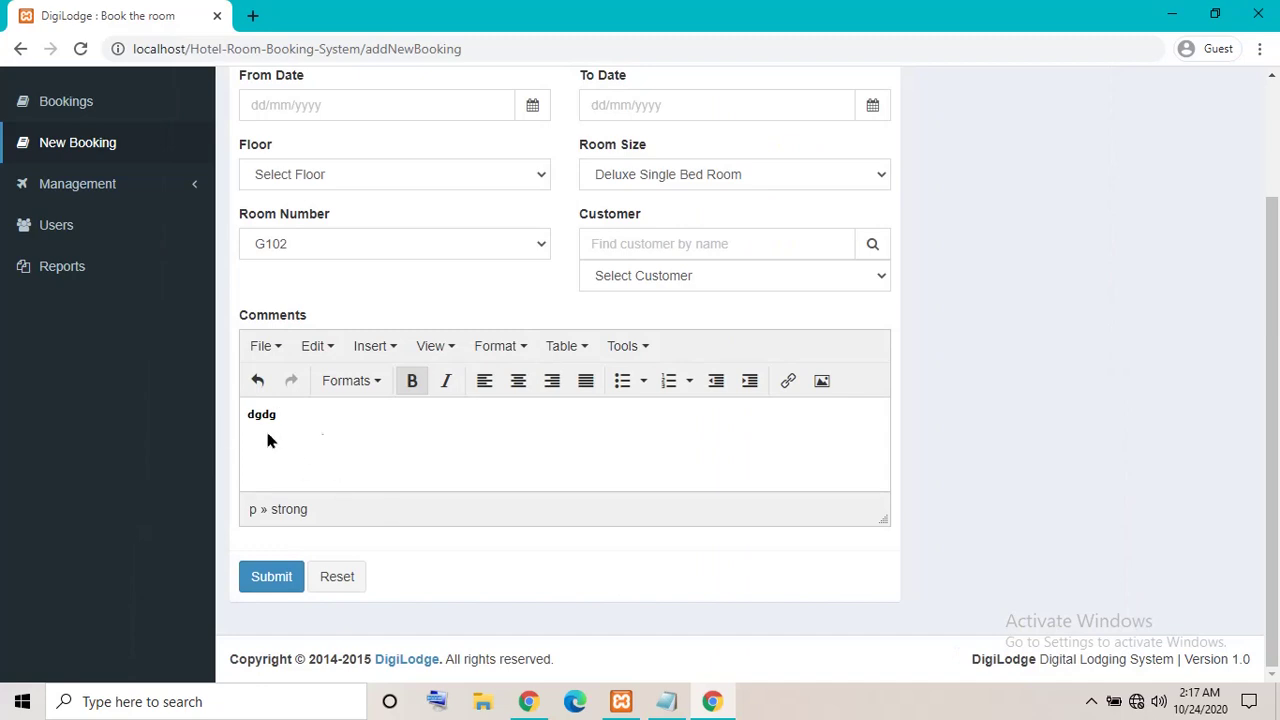
# - Look through the comment editor's insert, date/time, view, format and source code options
pyautogui.click(395, 352)
pyautogui.moveTo(425, 535)
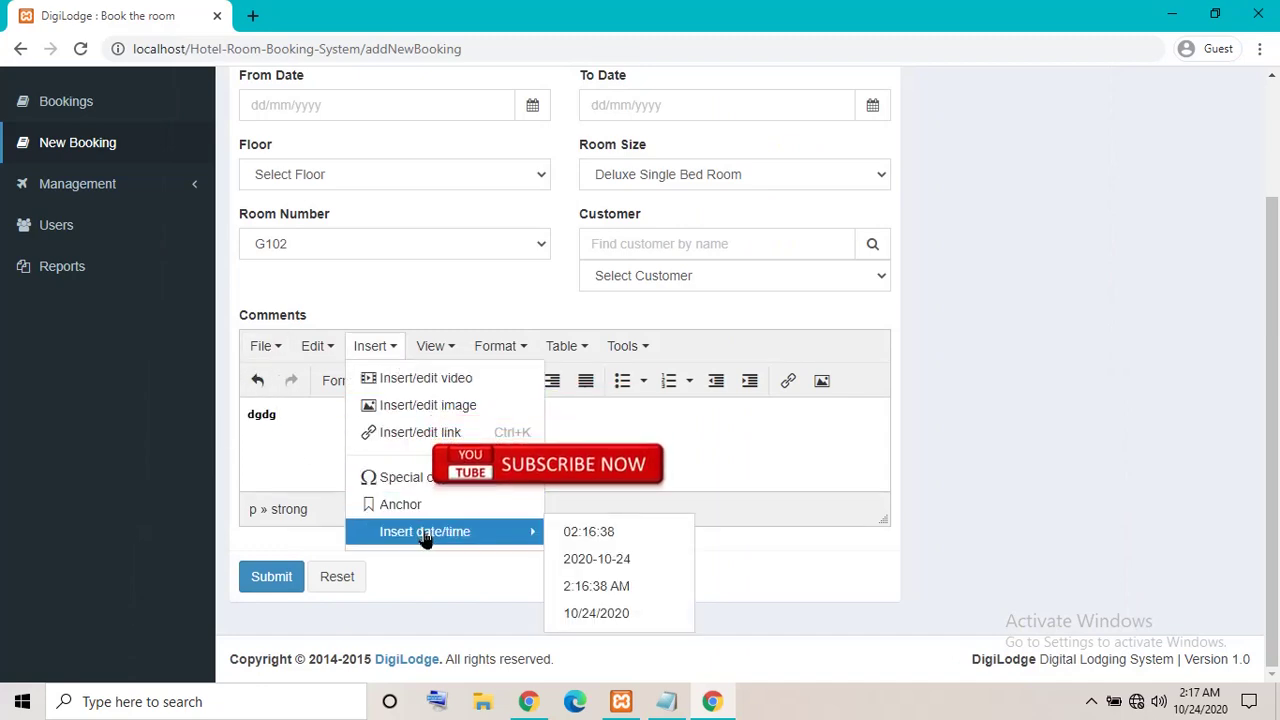
pyautogui.moveTo(437, 354)
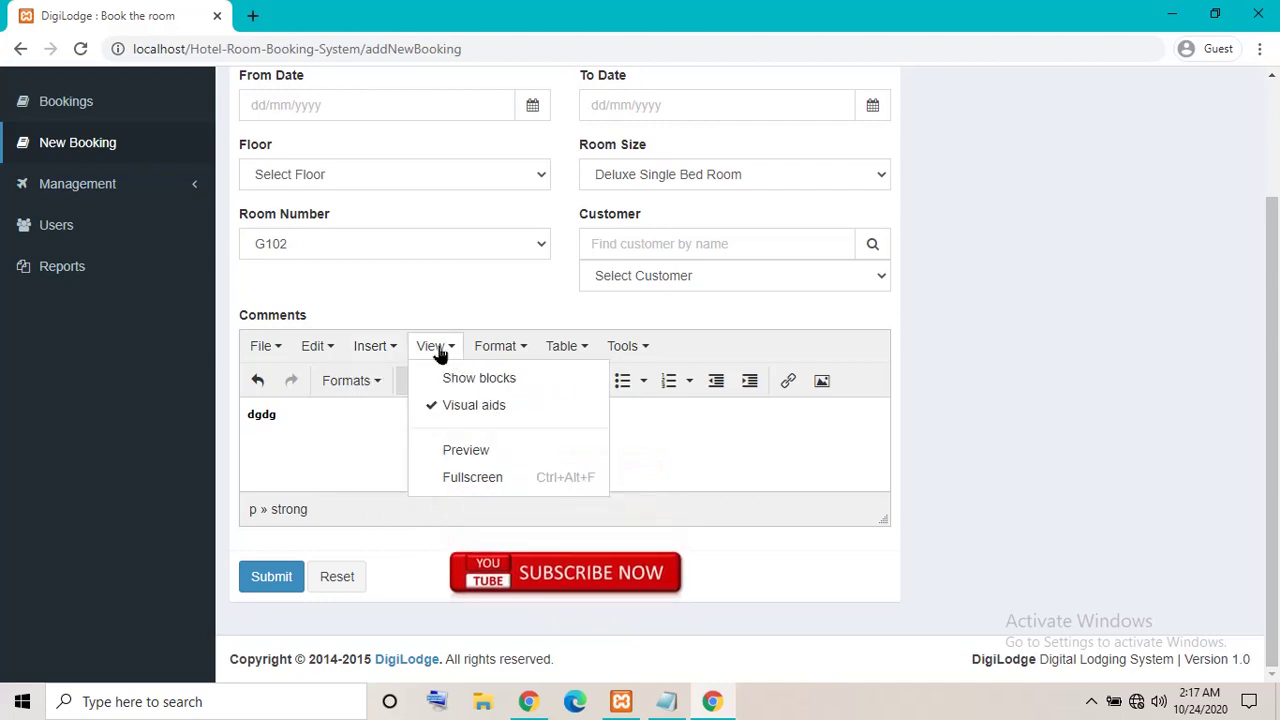
pyautogui.moveTo(520, 348)
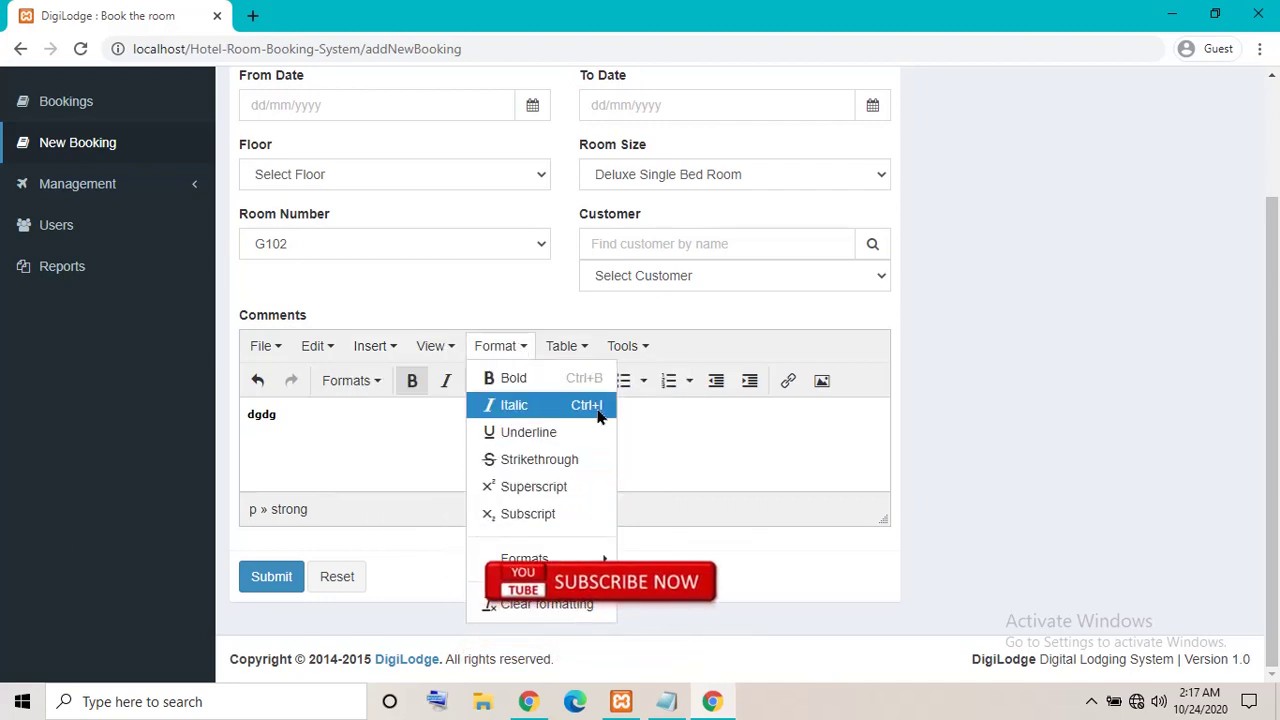
pyautogui.moveTo(620, 372)
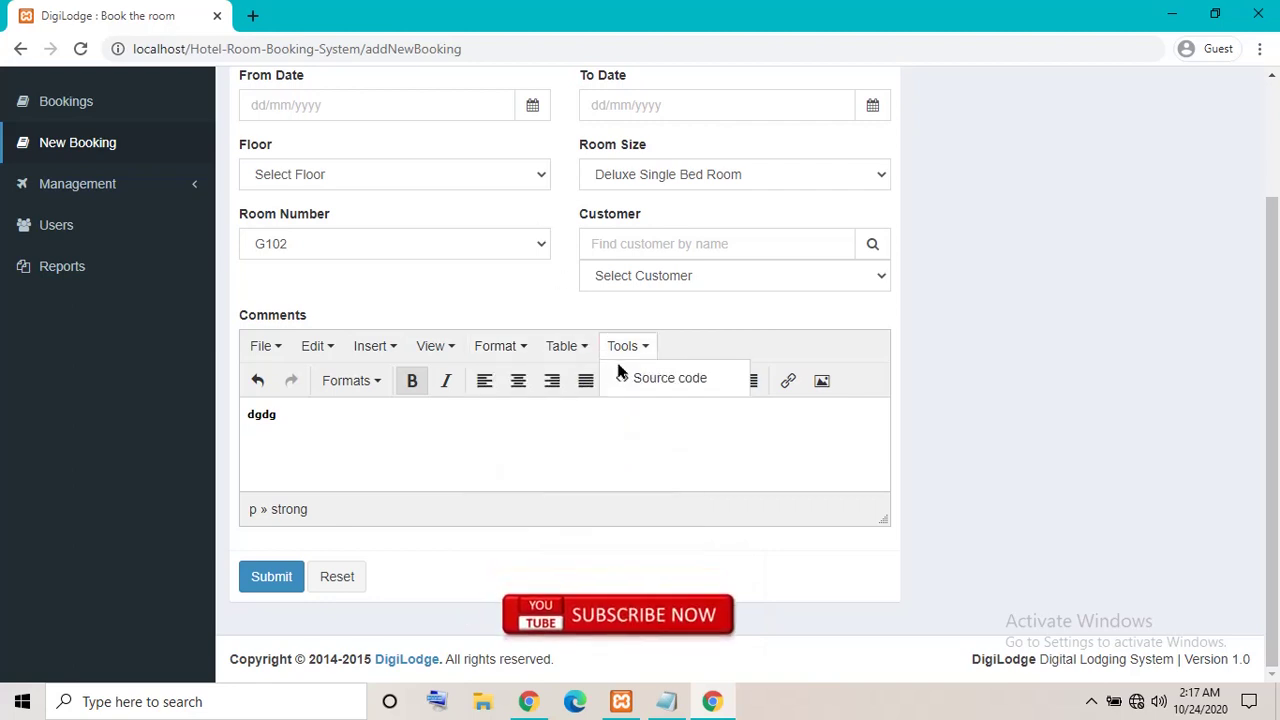
# - Insert a 2 x 2 table below the comment text and undo the insertion
pyautogui.moveTo(588, 341)
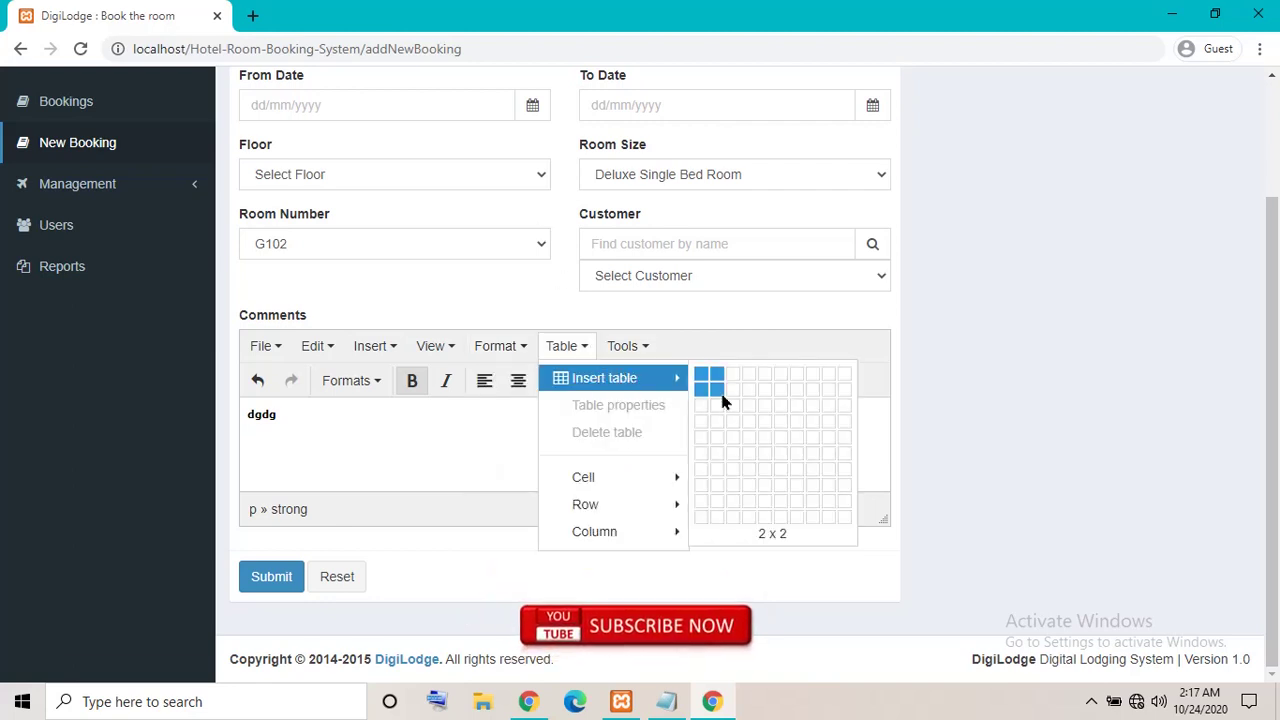
pyautogui.click(724, 398)
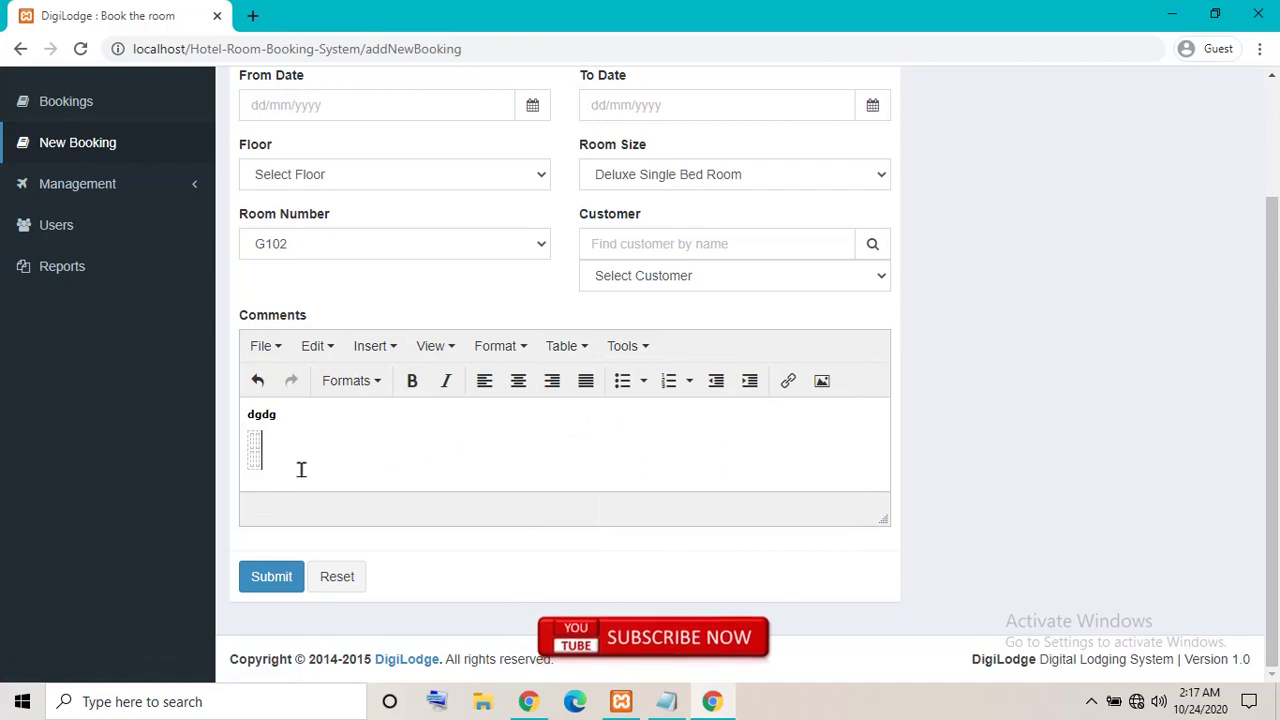
pyautogui.hotkey('ctrl', 'z')
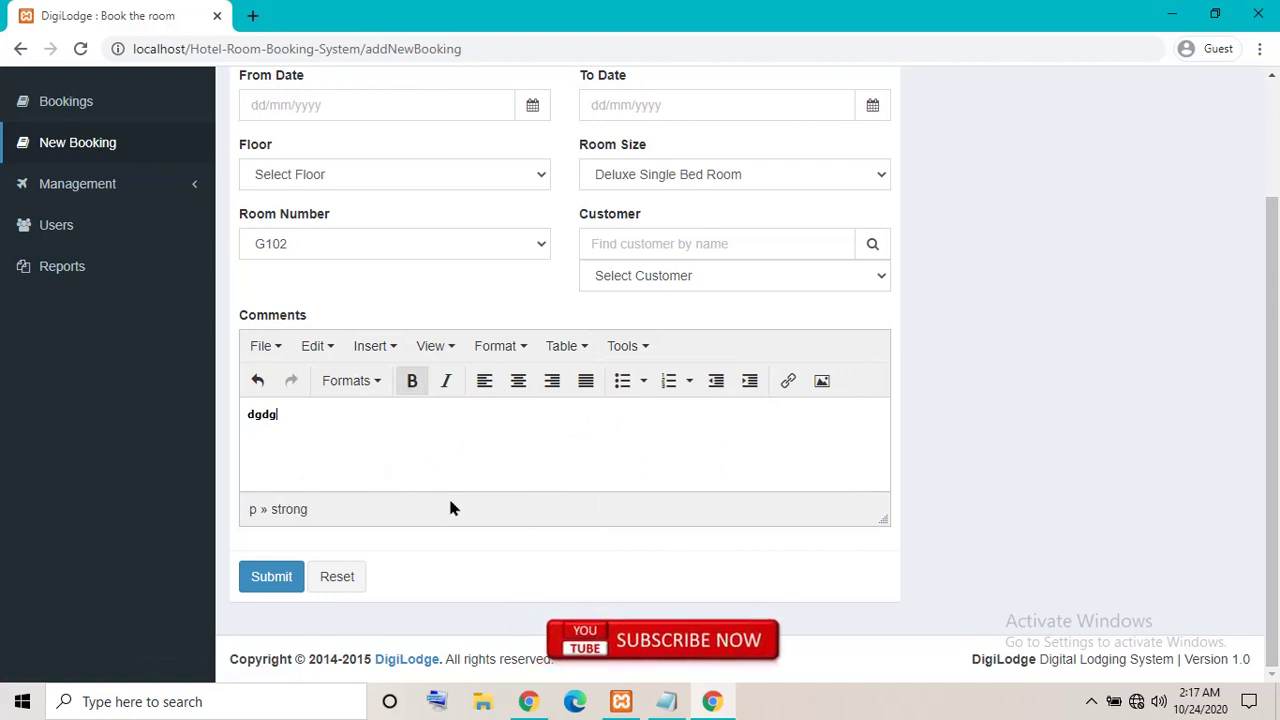
# - Delete the text "dgdg" from the booking's comments
pyautogui.press('BackSpace')
pyautogui.press('BackSpace')
pyautogui.press('BackSpace')
pyautogui.press('BackSpace')
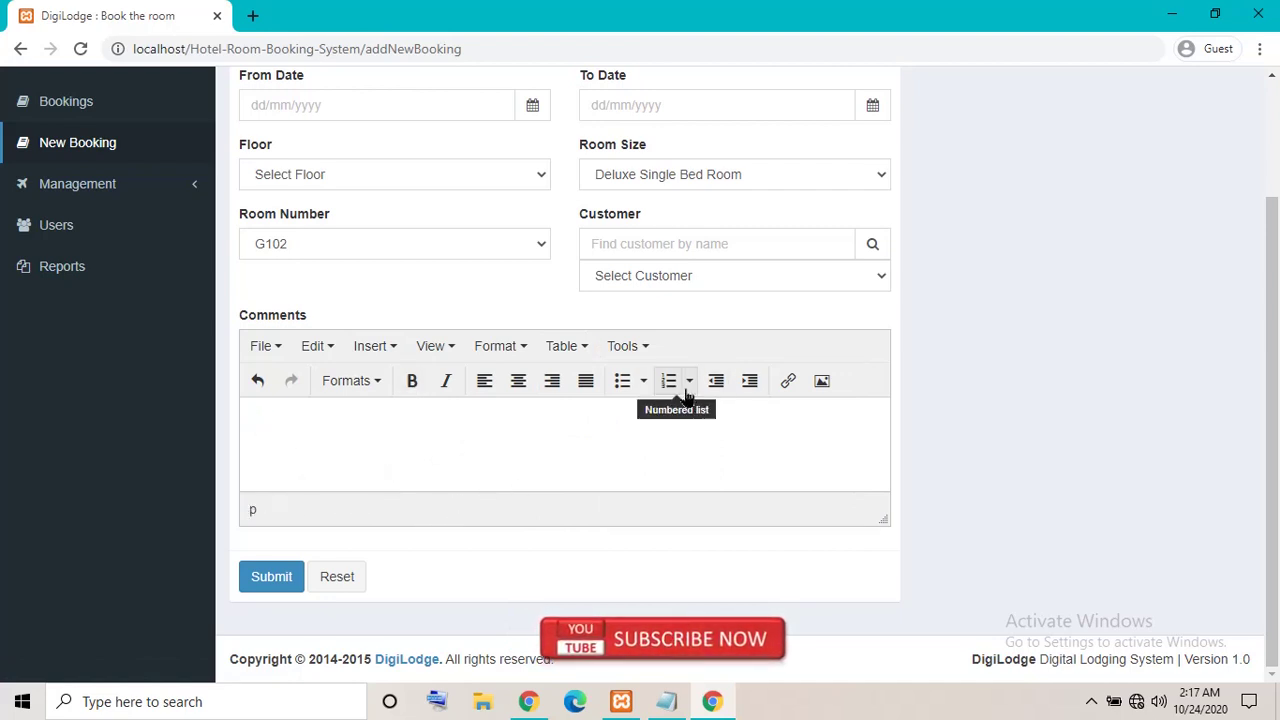
# - Look at the comment editor's numbered list styles and its image insertion dialog, cancelling without adding an image
pyautogui.click(687, 390)
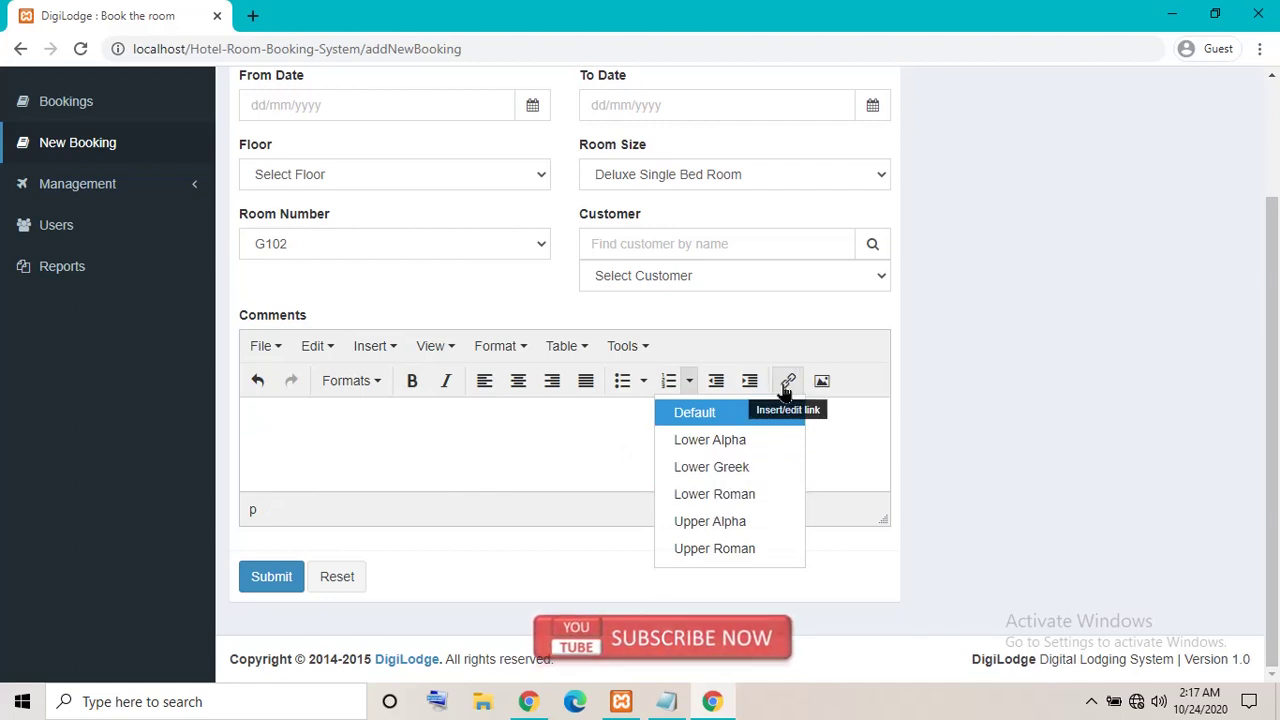
pyautogui.click(819, 381)
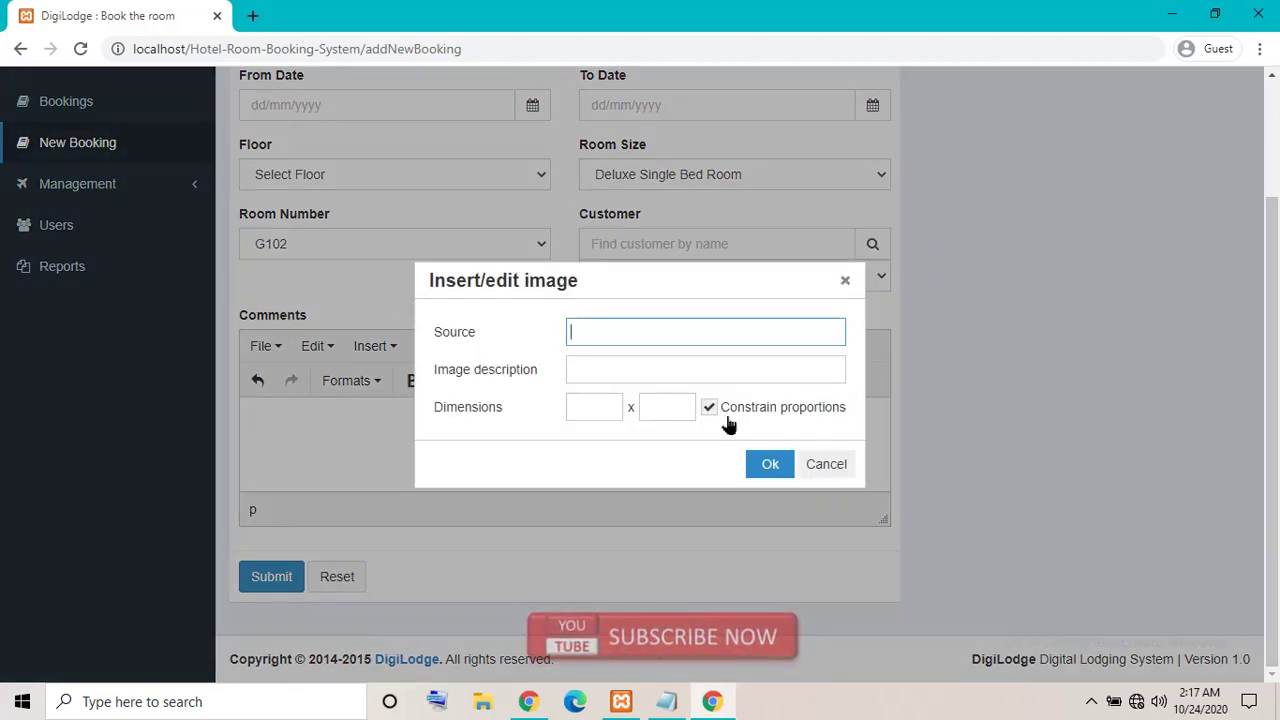
pyautogui.click(824, 466)
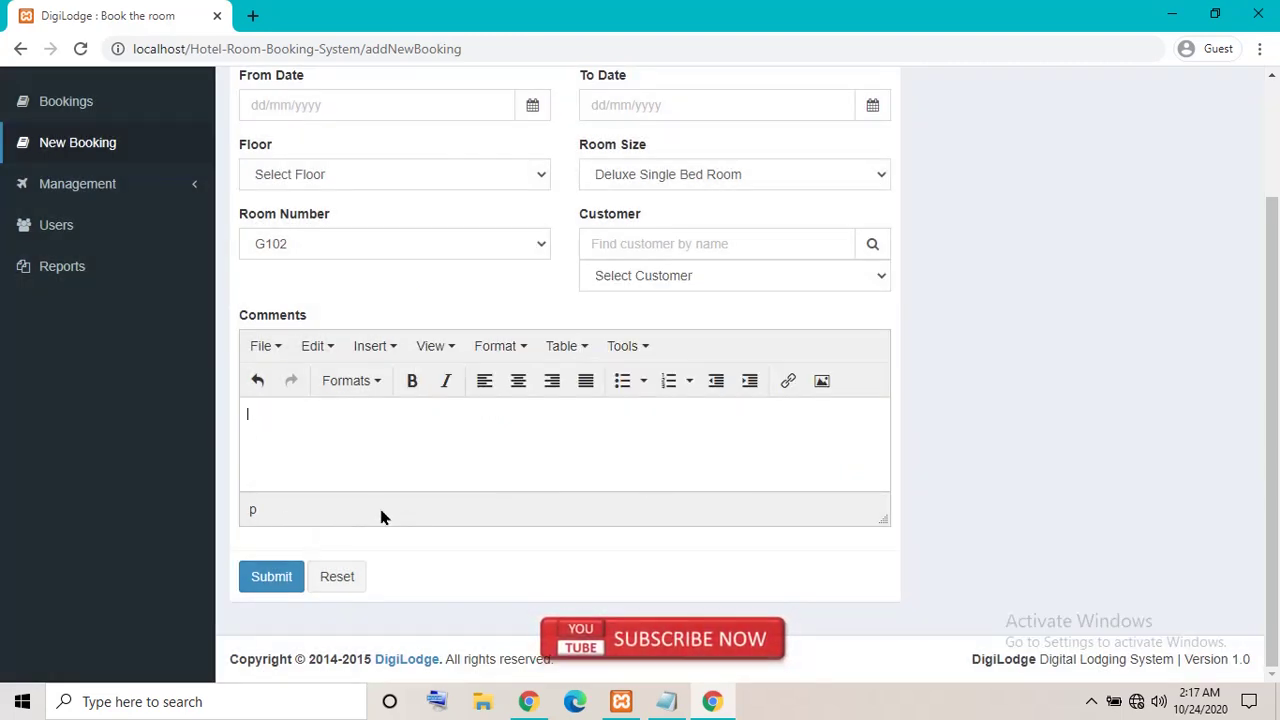
# - View the floors list and the new floor form with its Floor Code and Floor Name fields
pyautogui.click(88, 186)
pyautogui.click(112, 229)
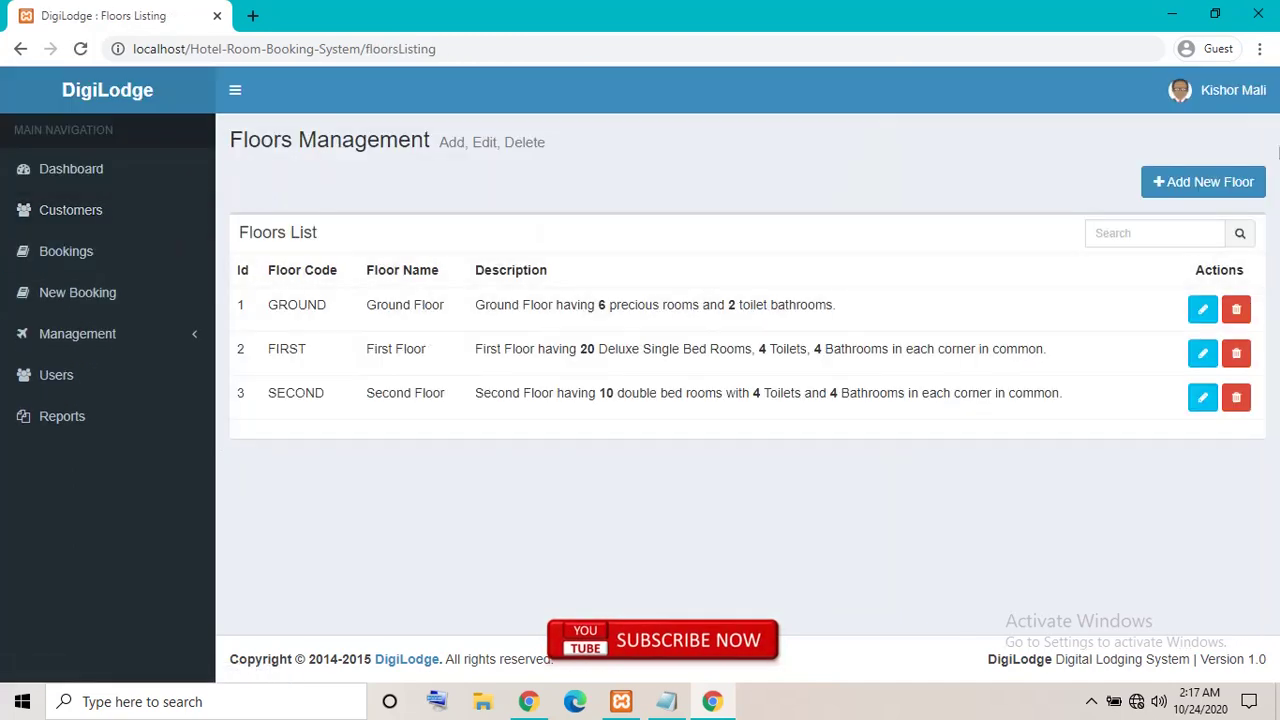
pyautogui.click(1172, 190)
pyautogui.click(471, 251)
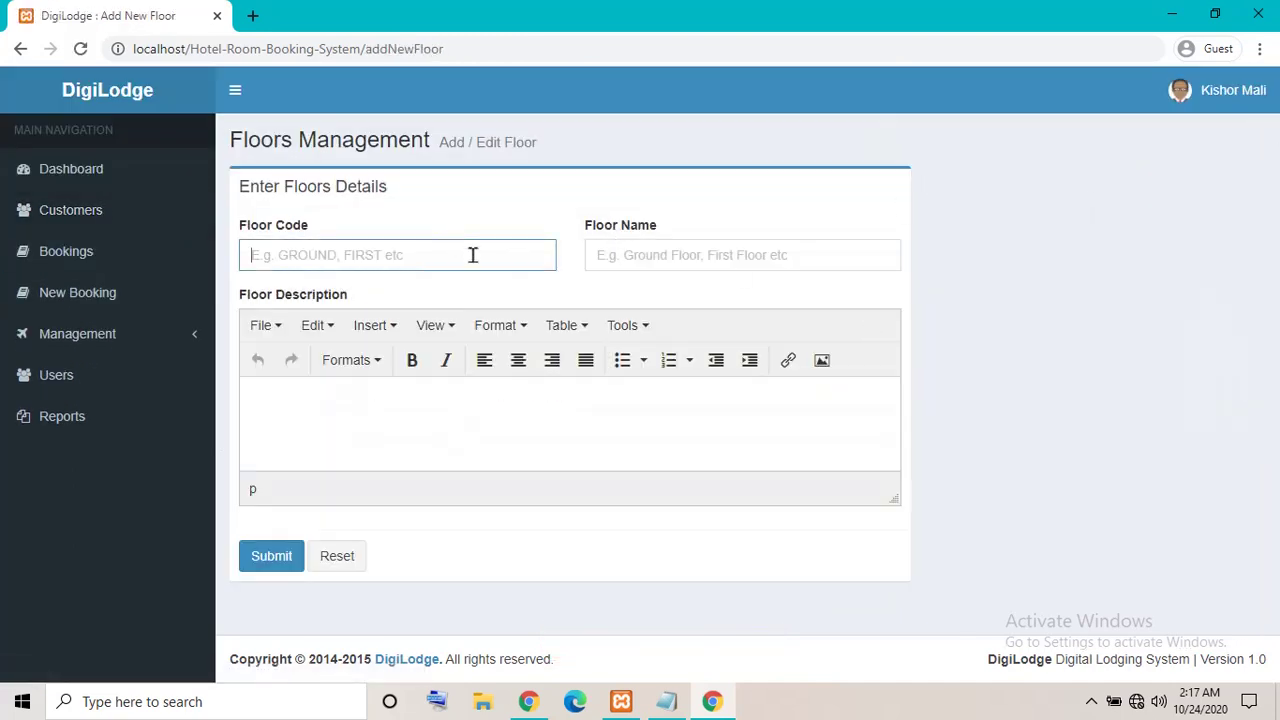
pyautogui.click(623, 251)
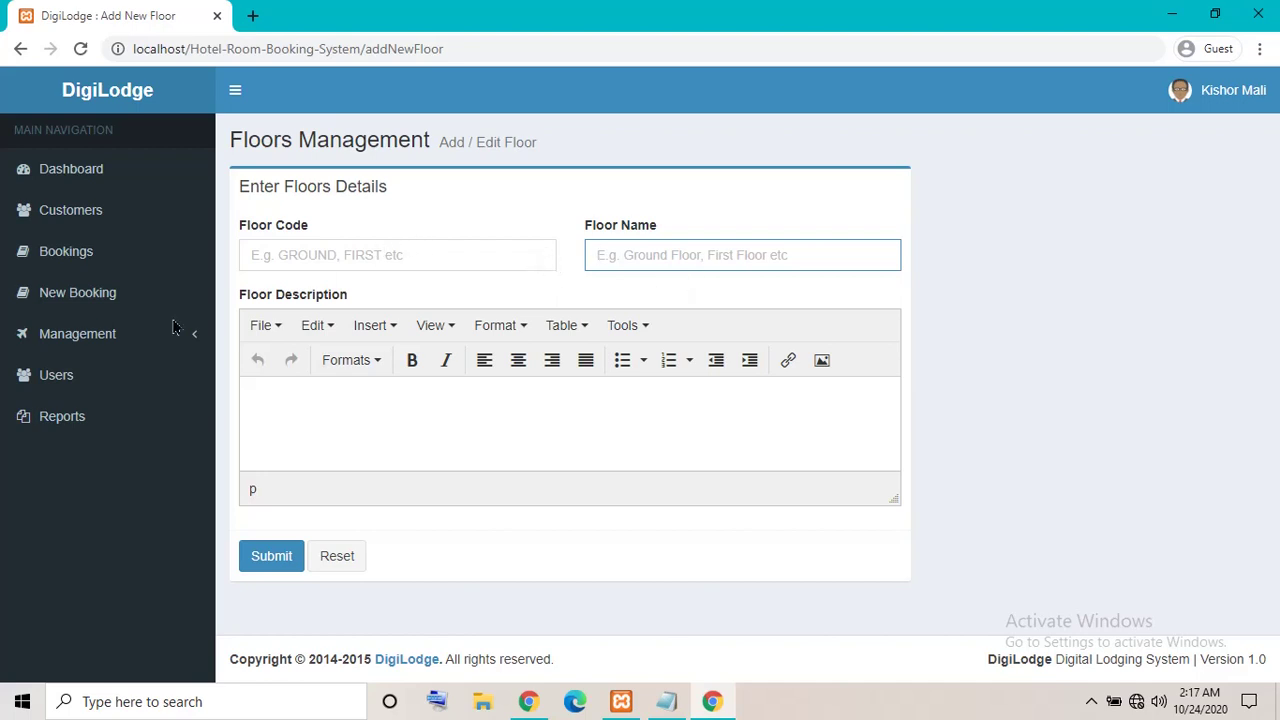
# - View the room sizes list and the form for adding a new room size
pyautogui.click(125, 291)
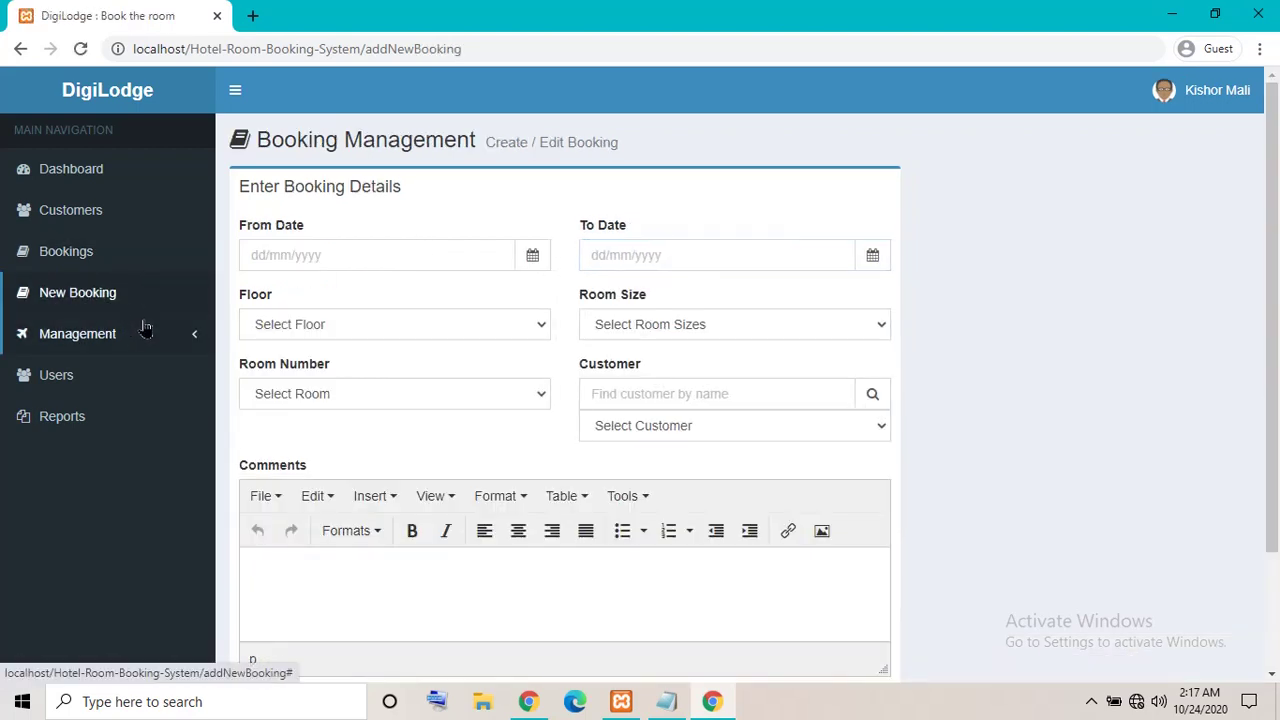
pyautogui.click(145, 330)
pyautogui.click(85, 402)
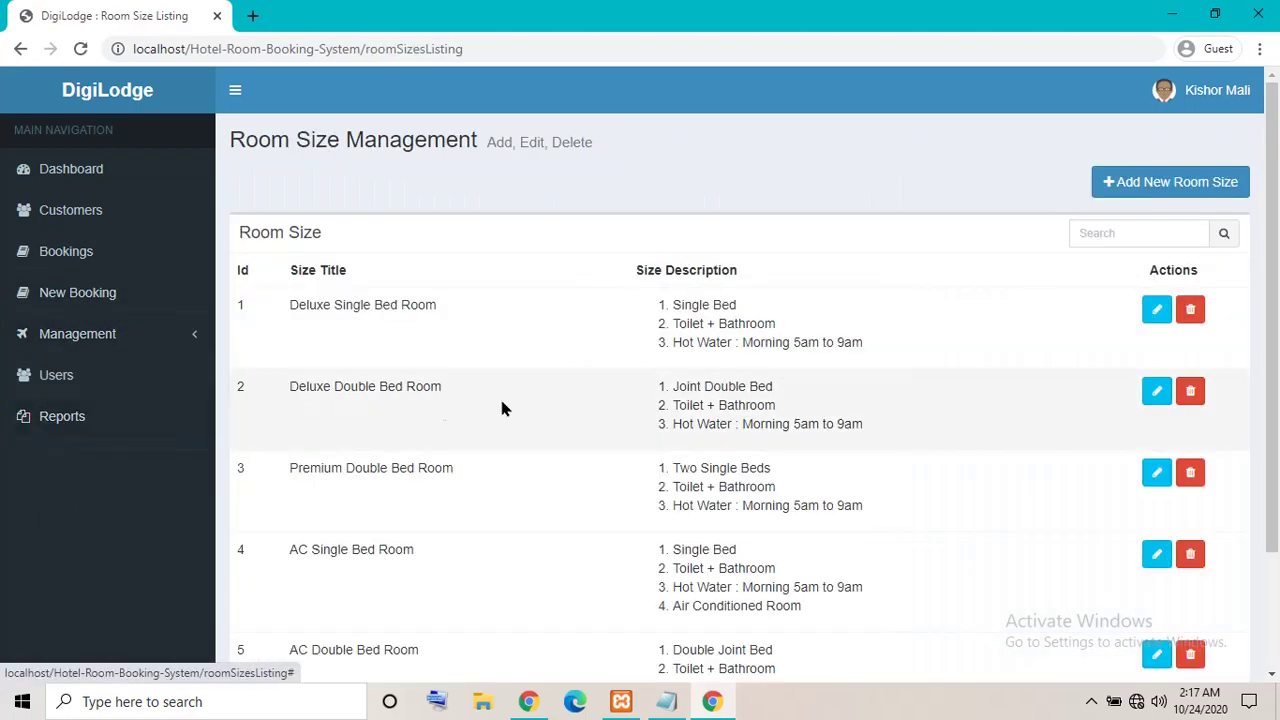
pyautogui.click(1119, 232)
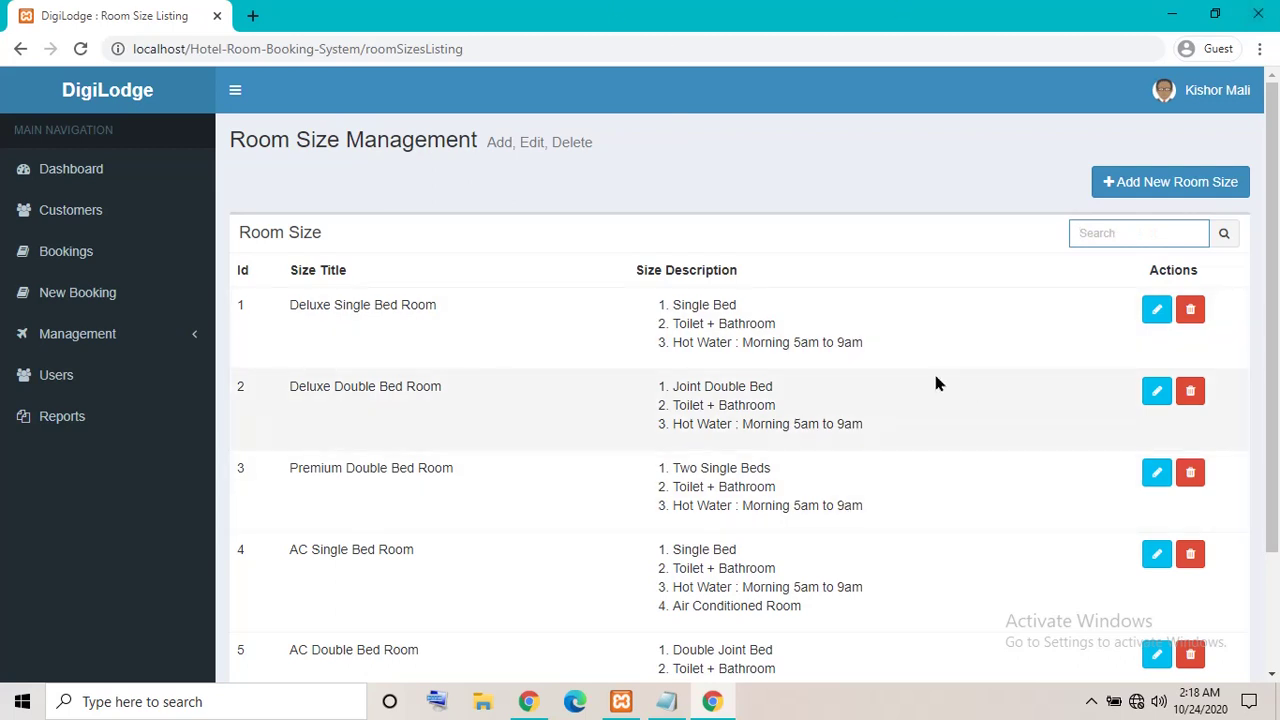
pyautogui.click(1115, 190)
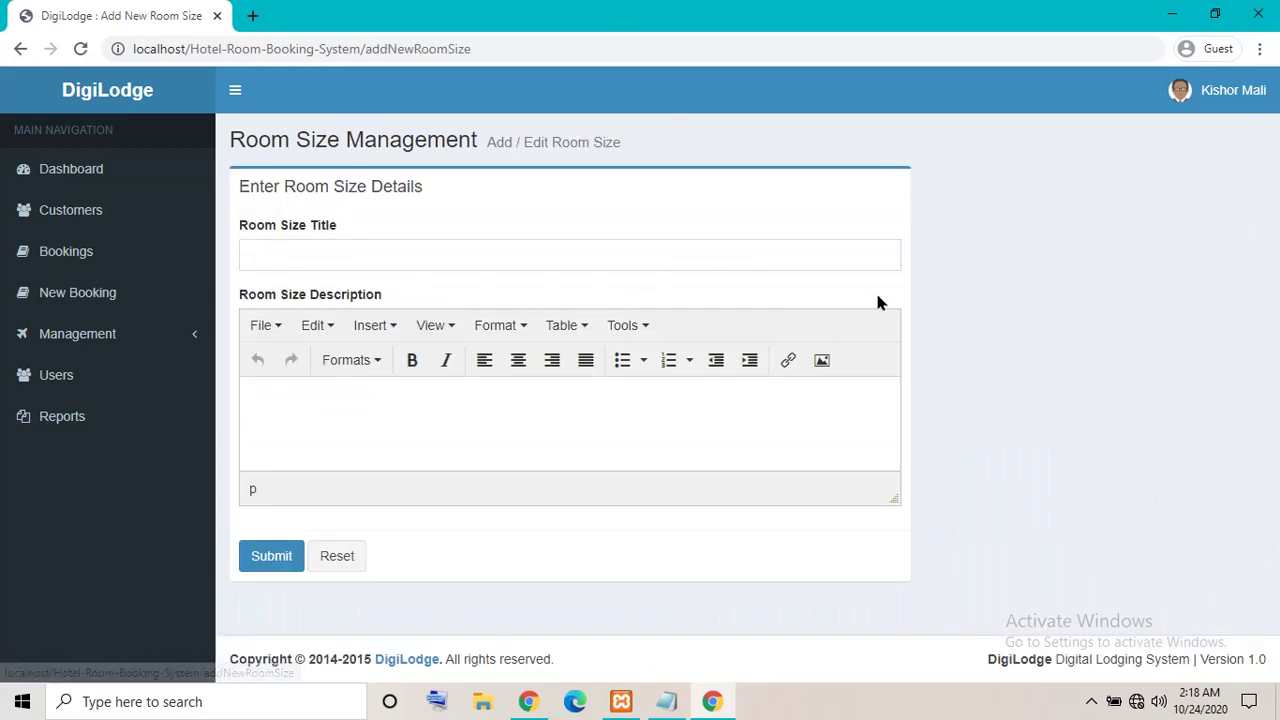
# - View the rooms list and the base fare list
pyautogui.click(166, 335)
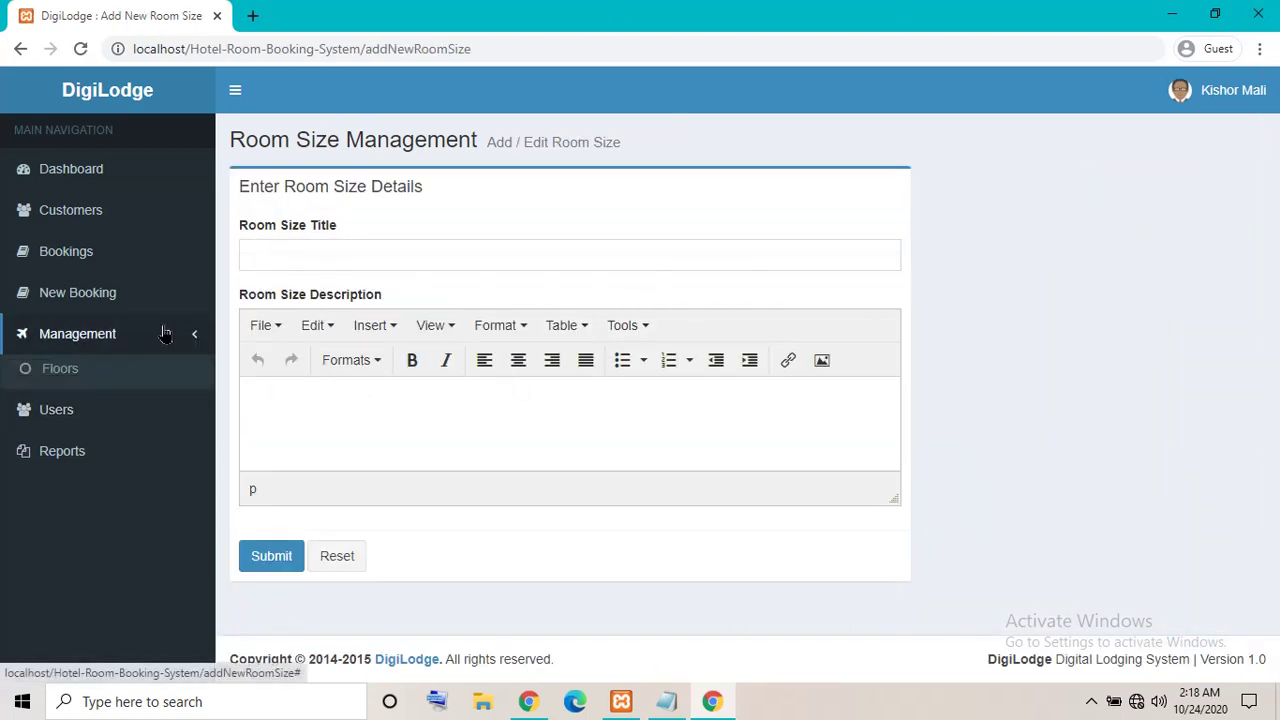
pyautogui.click(87, 437)
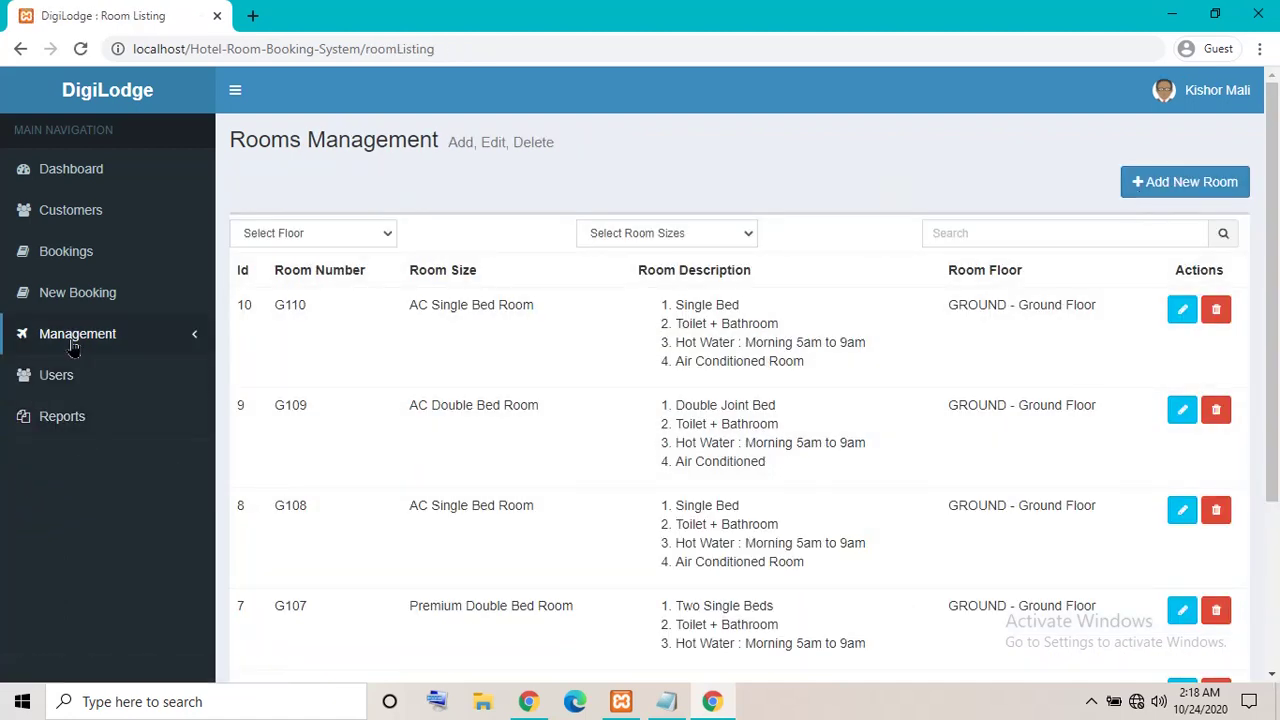
pyautogui.click(78, 336)
pyautogui.click(88, 455)
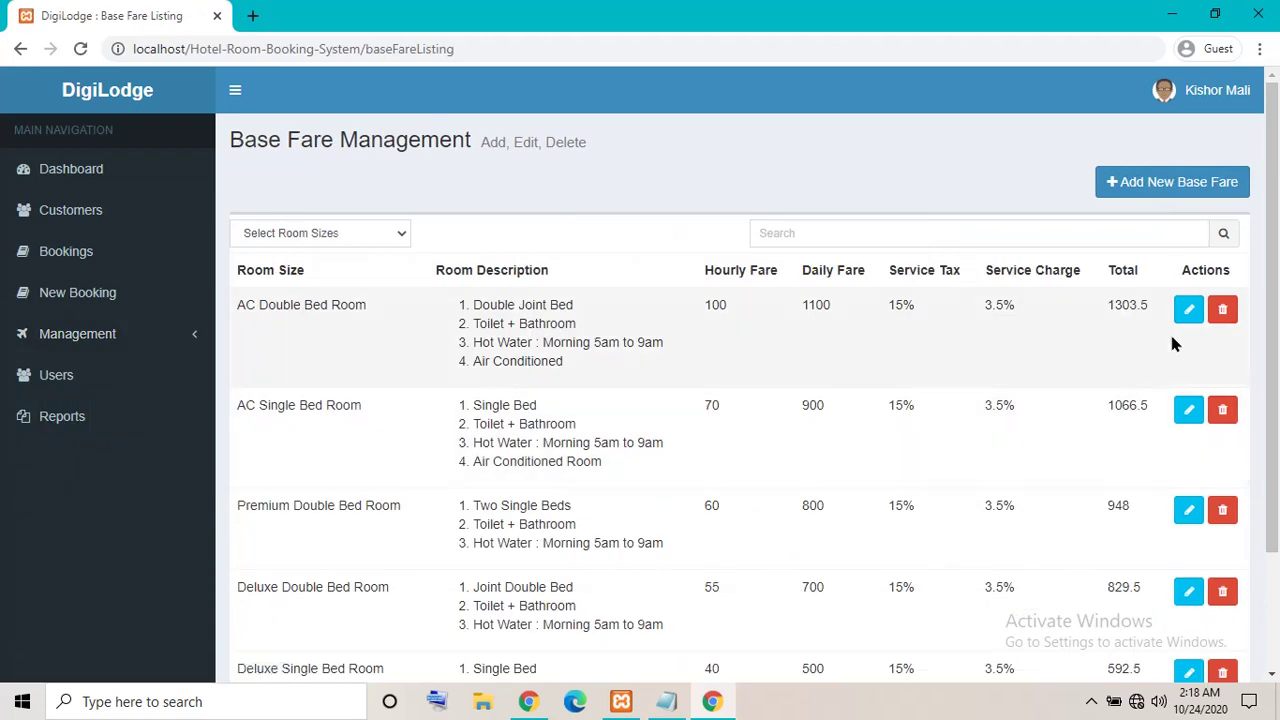
# - Start a new base fare for Deluxe Double Bed Room and go through its empty fare, service tax and service charge fields
pyautogui.click(1137, 190)
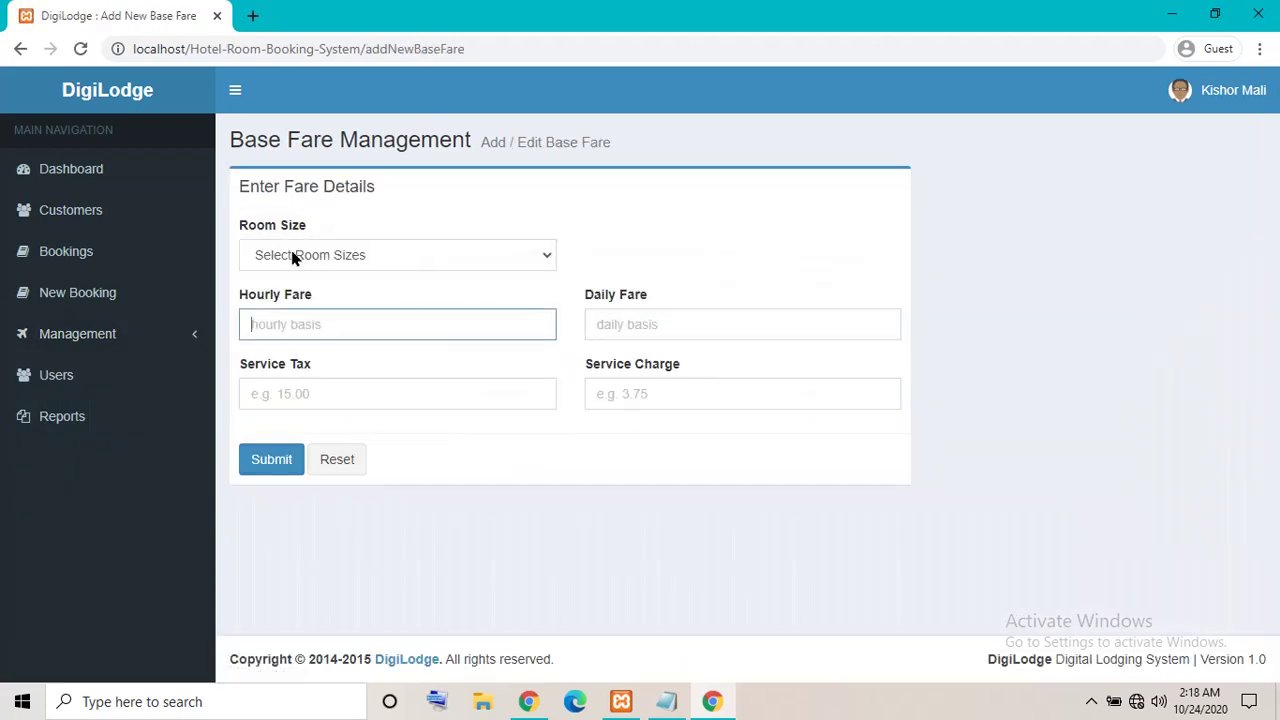
pyautogui.click(295, 253)
pyautogui.click(325, 313)
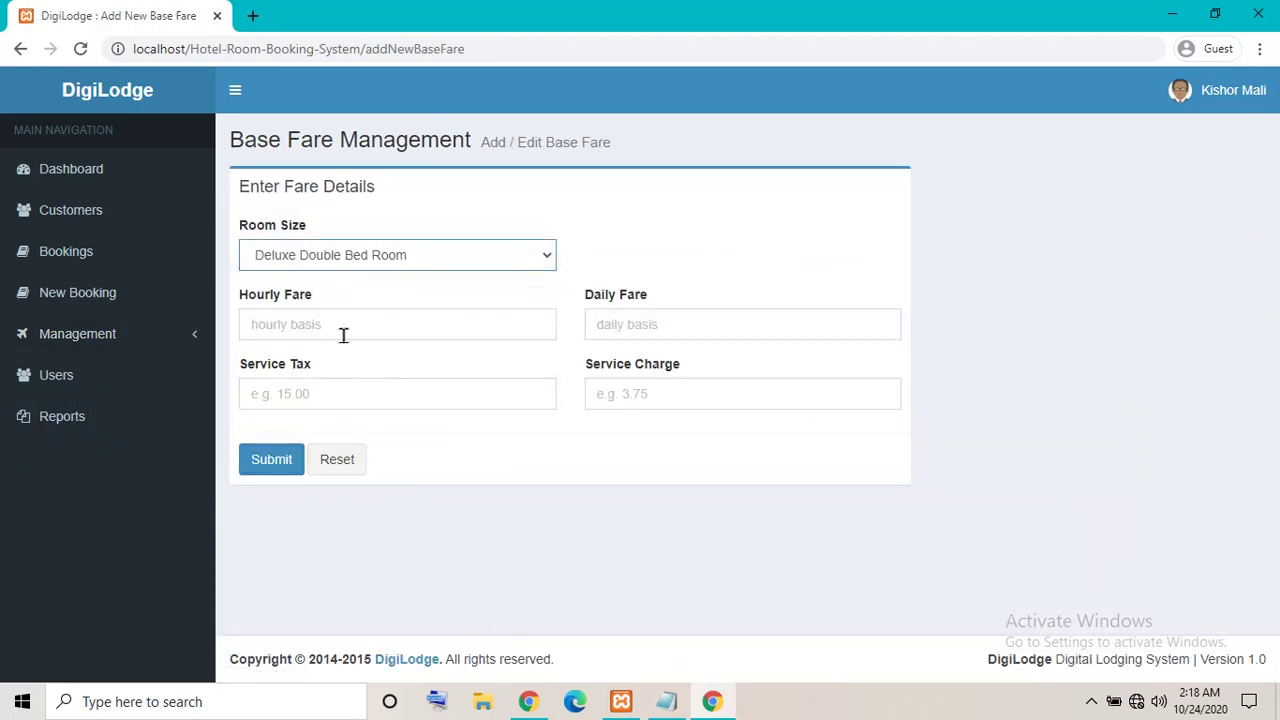
pyautogui.click(343, 330)
pyautogui.click(345, 397)
pyautogui.click(600, 326)
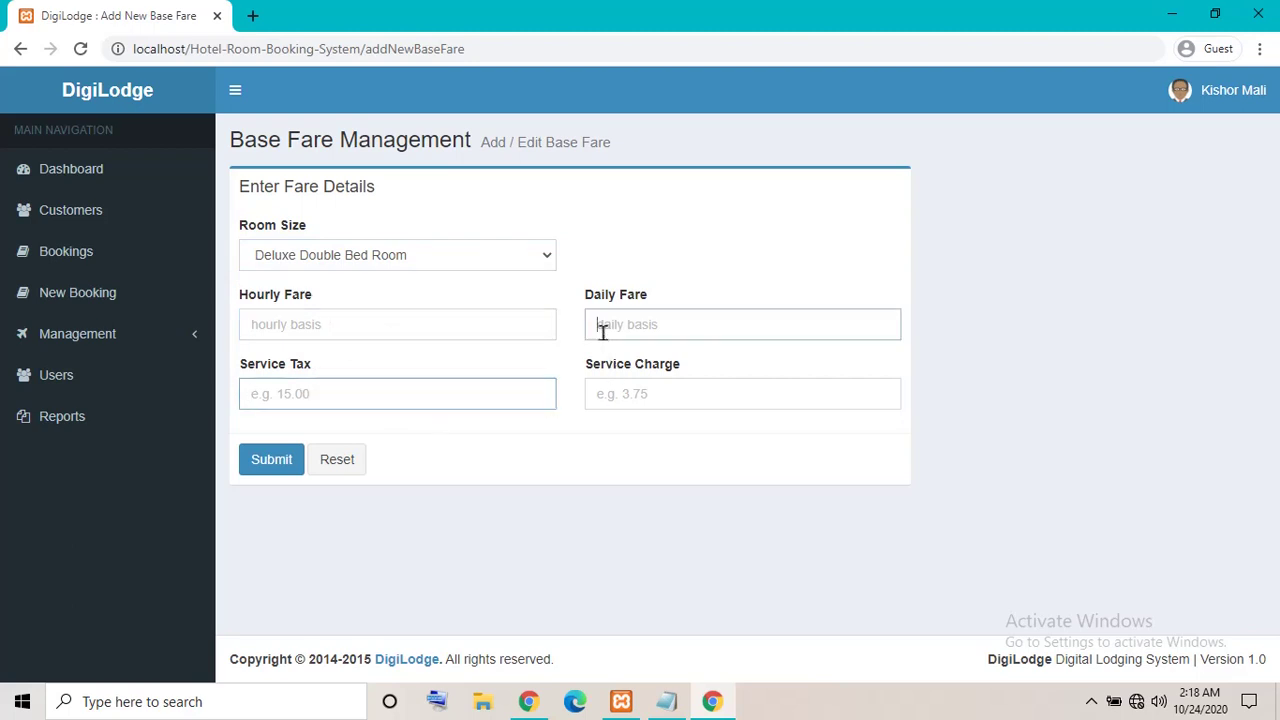
pyautogui.click(646, 397)
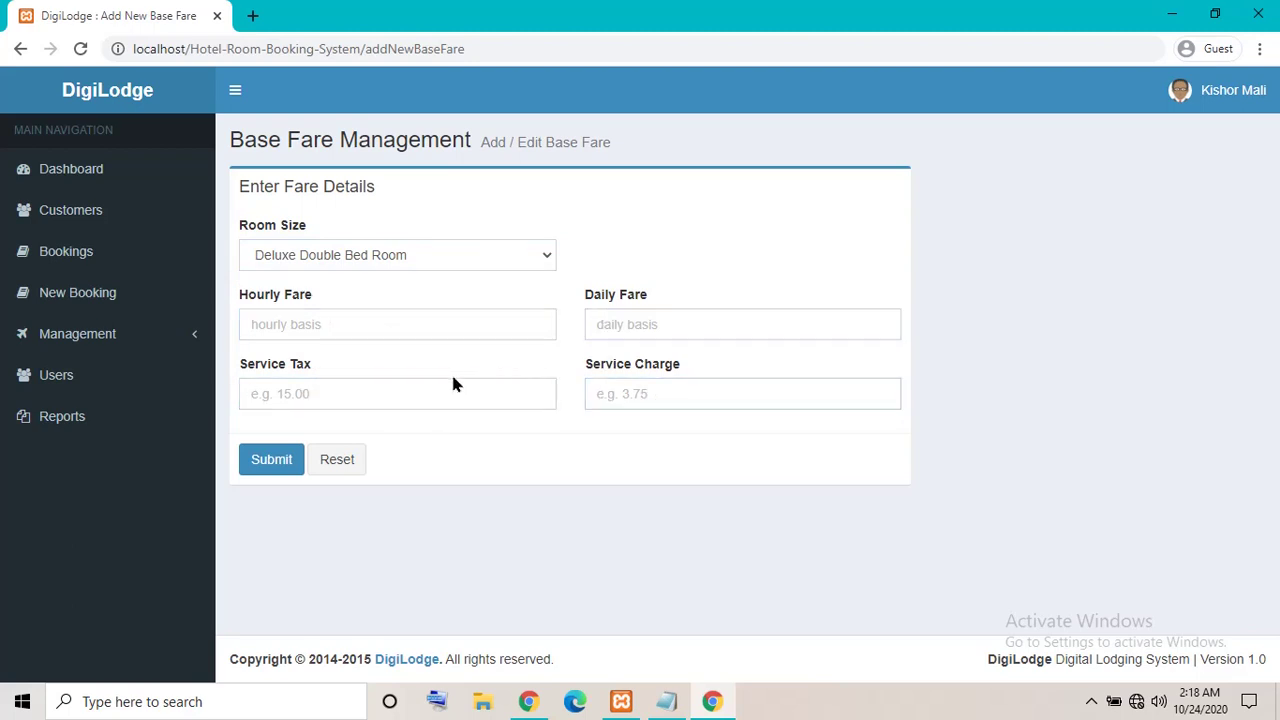
# - Return to the dashboard and sign out of the administrator account
pyautogui.click(84, 418)
pyautogui.click(84, 375)
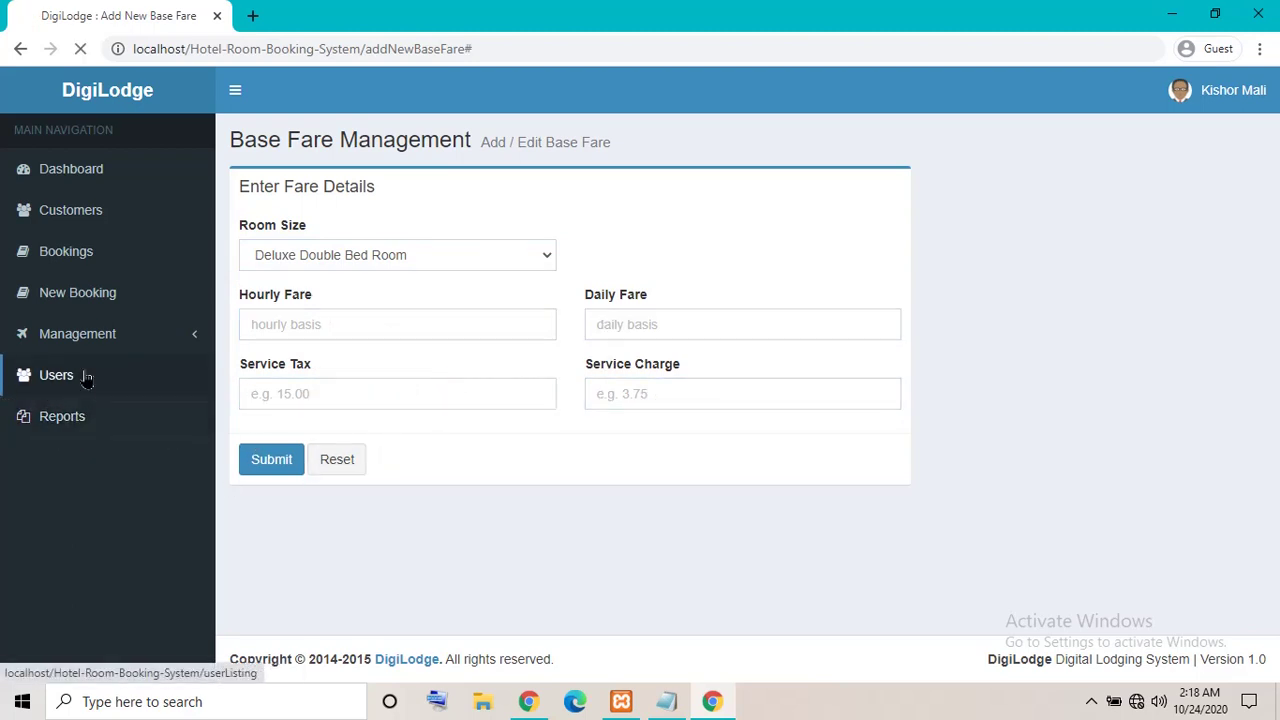
pyautogui.click(92, 298)
pyautogui.click(118, 190)
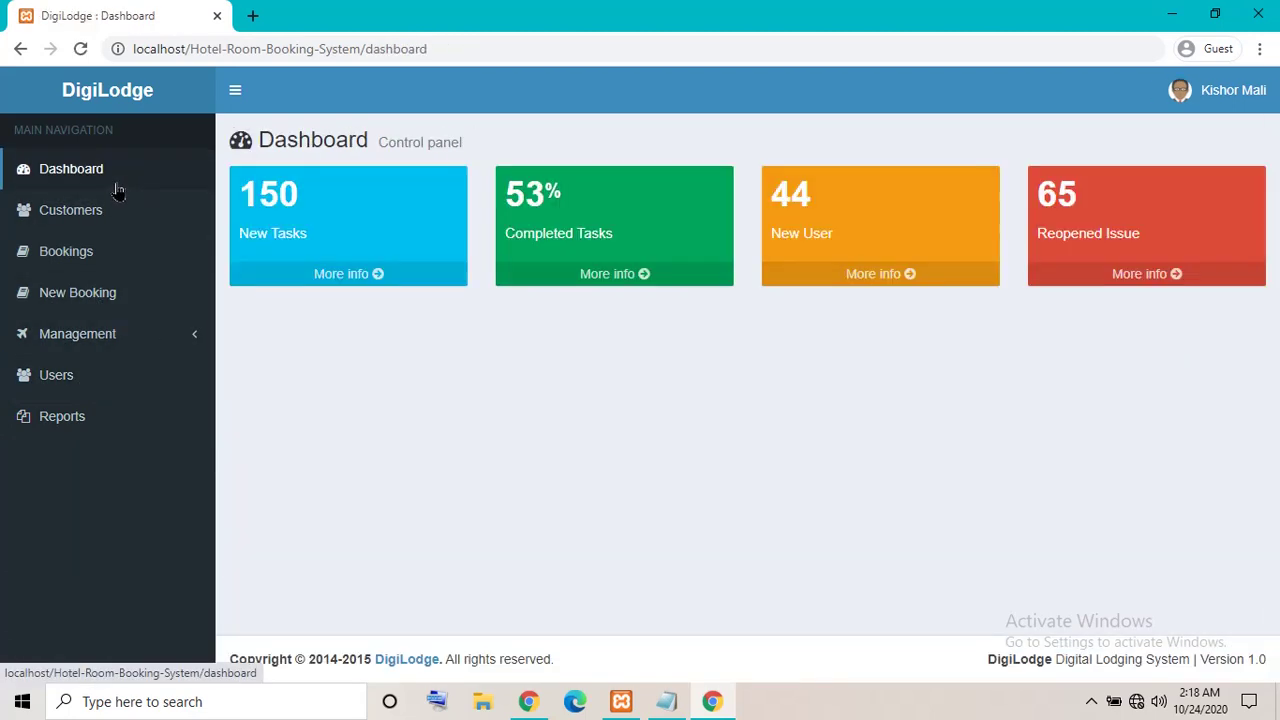
pyautogui.click(1222, 106)
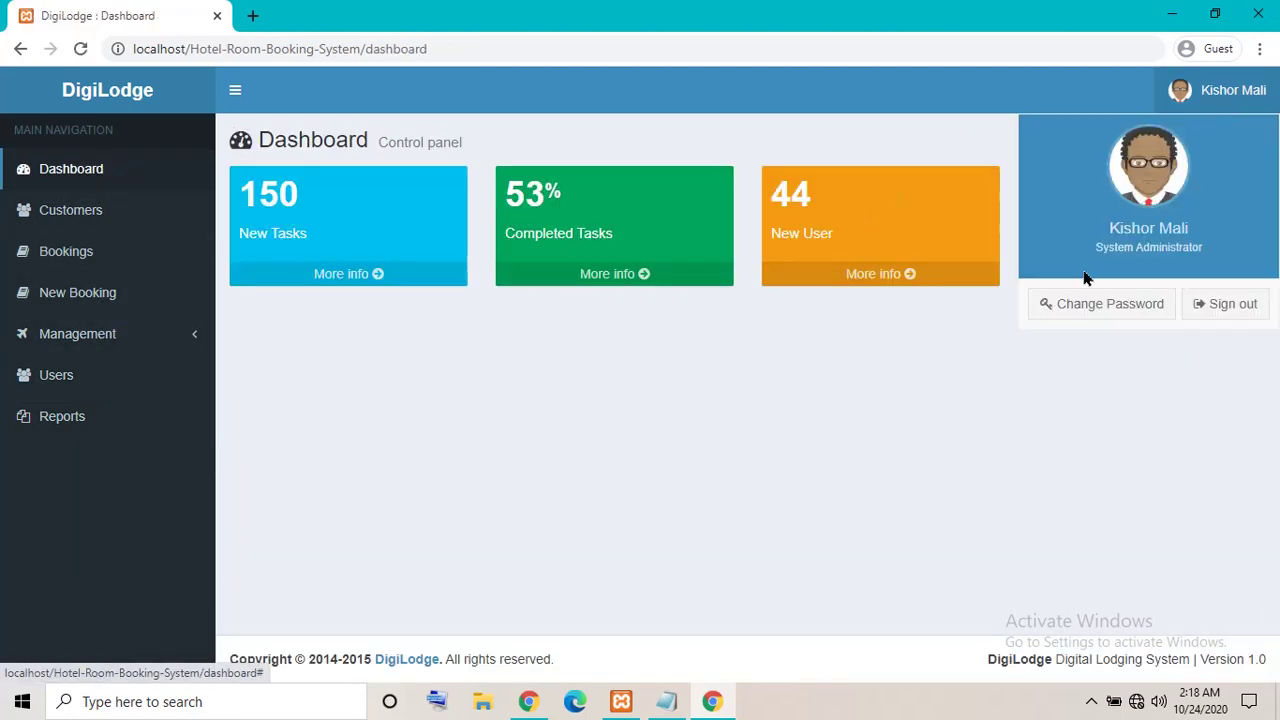
pyautogui.click(1252, 316)
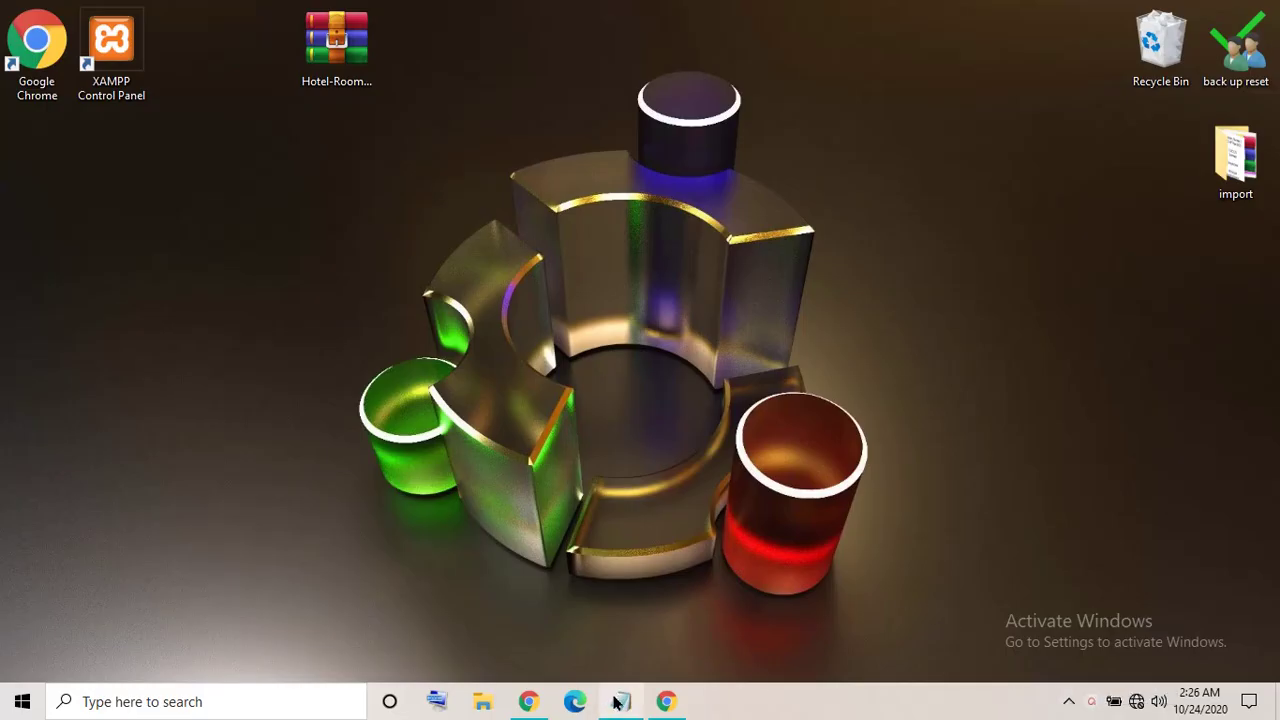
# - Switch to Notepad, highlight the title "How to run Hotel Room Booking Management System", and minimize the note
pyautogui.click(620, 701)
pyautogui.moveTo(298, 418); pyautogui.dragTo(457, 463)
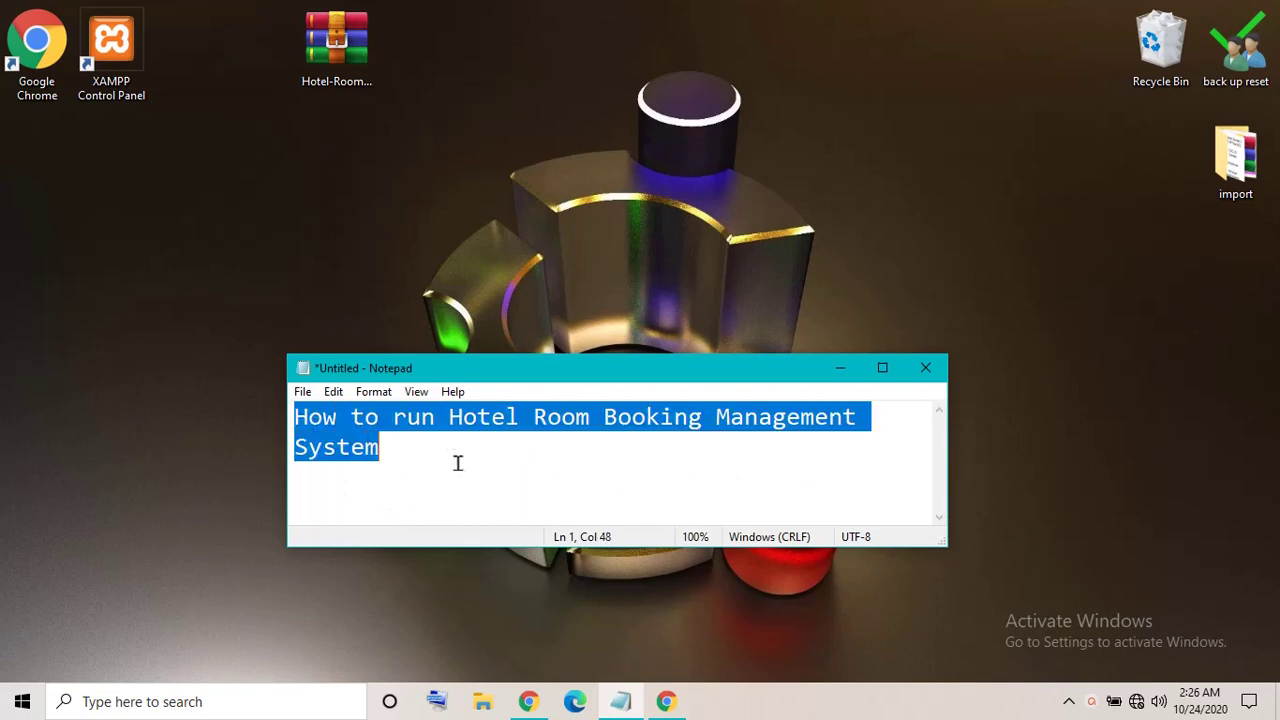
pyautogui.click(489, 463)
pyautogui.moveTo(292, 415); pyautogui.dragTo(391, 437)
pyautogui.click(462, 442)
pyautogui.click(837, 368)
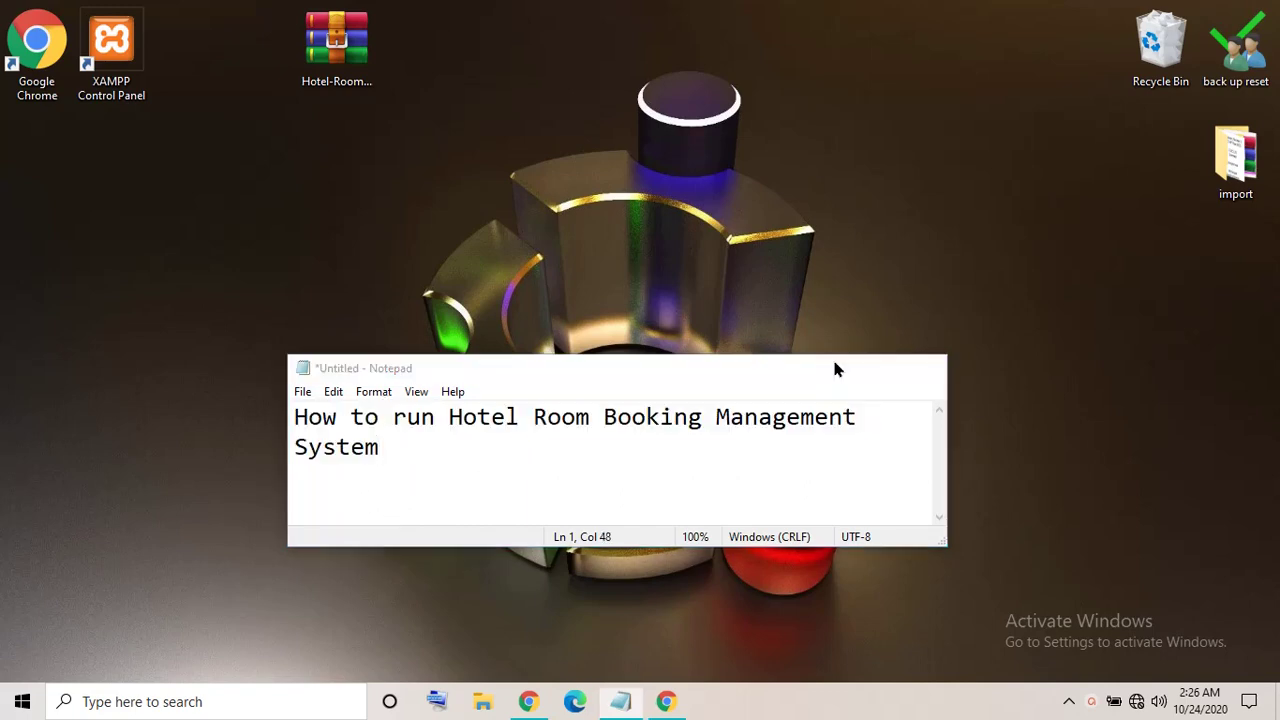
# - Open the XAMPP Control Panel from the desktop and start the Apache module
pyautogui.rightClick(138, 74)
pyautogui.click(194, 89)
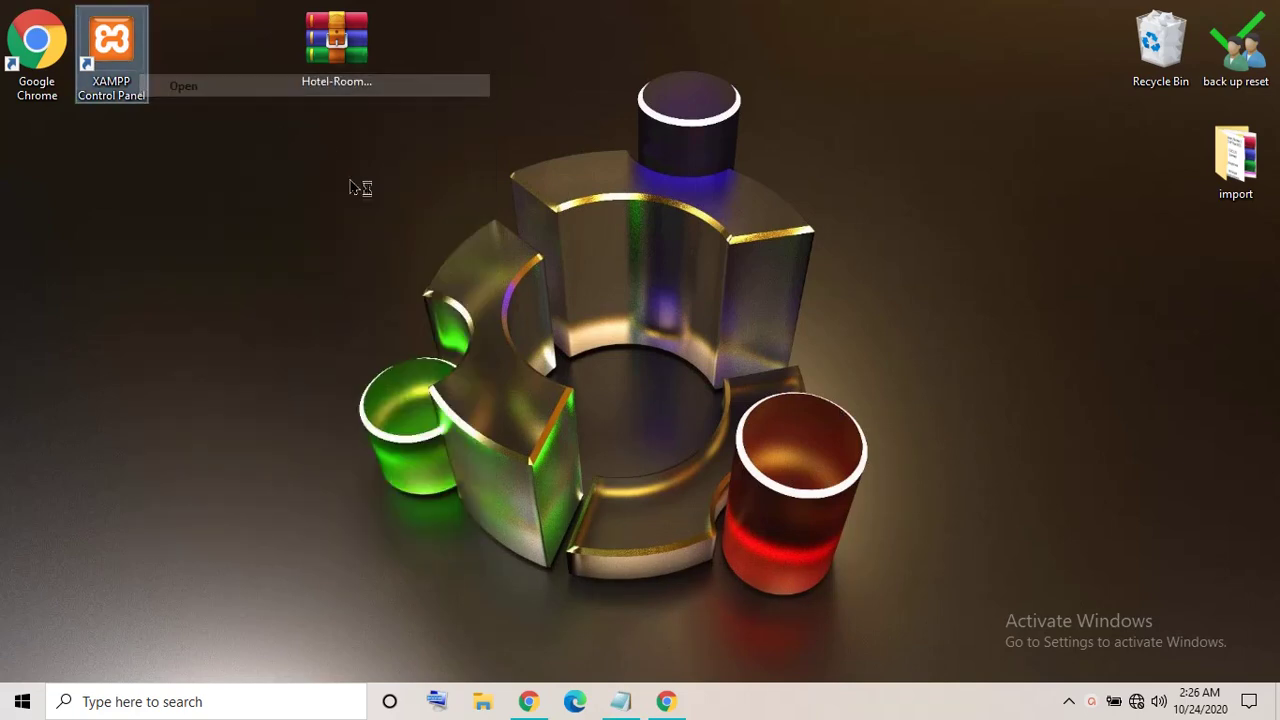
pyautogui.click(647, 235)
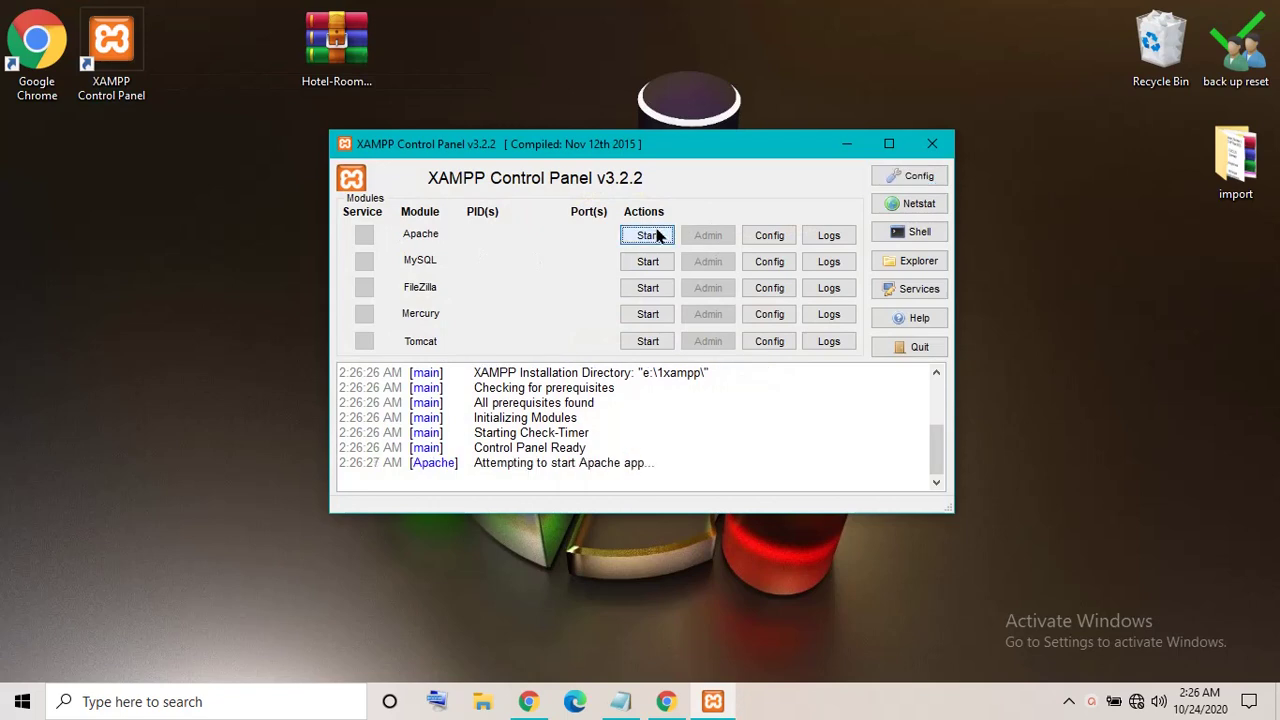
# - Start the MySQL module, minimize the XAMPP Control Panel and refresh the desktop
pyautogui.click(632, 261)
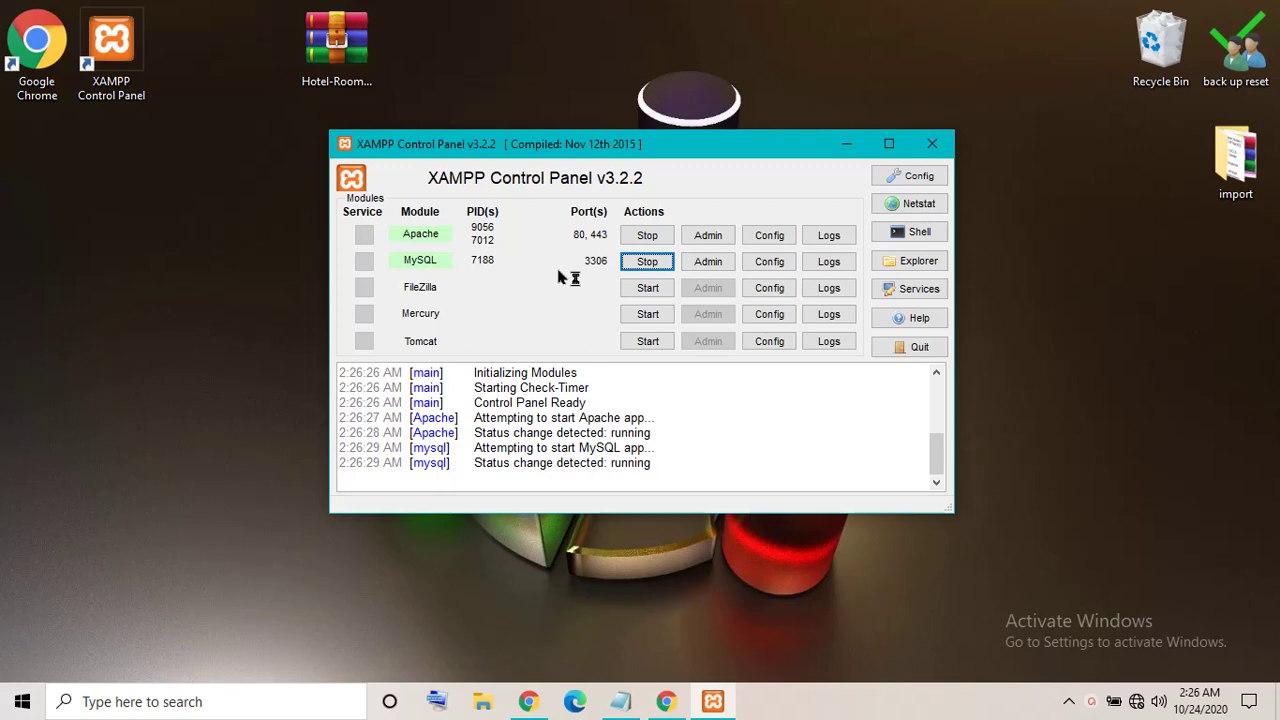
pyautogui.click(846, 143)
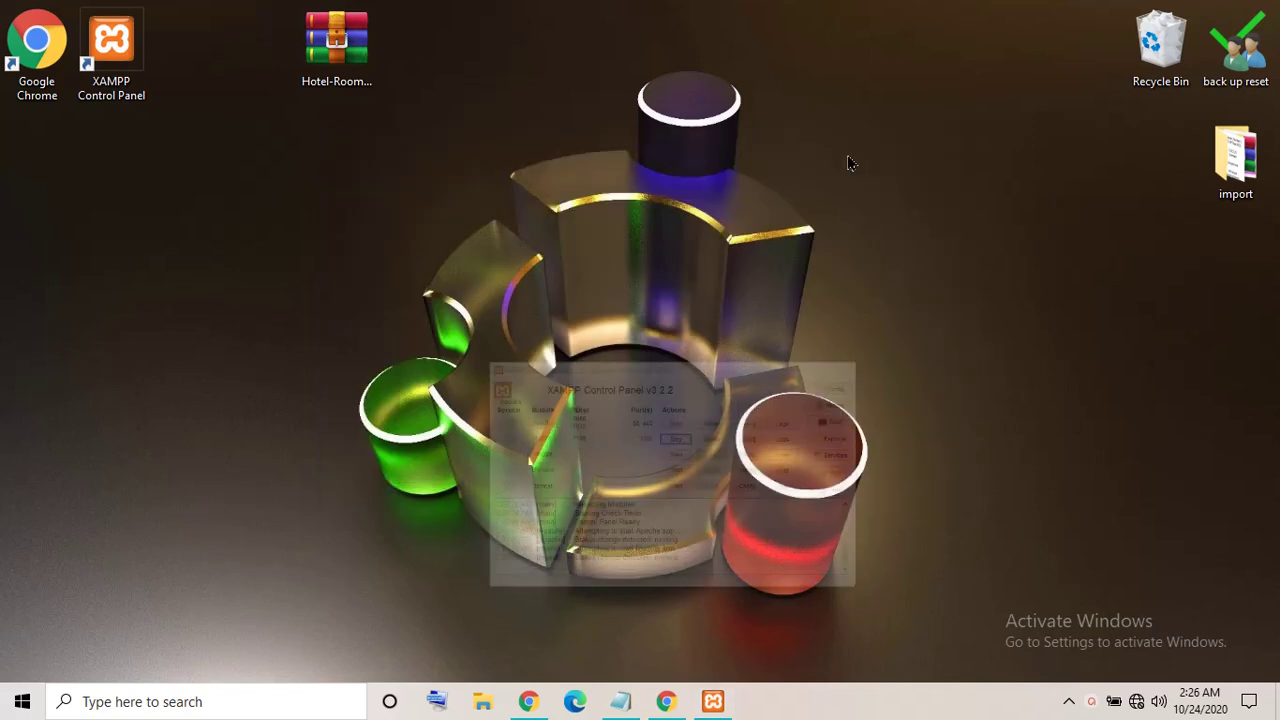
pyautogui.rightClick(500, 257)
pyautogui.click(549, 310)
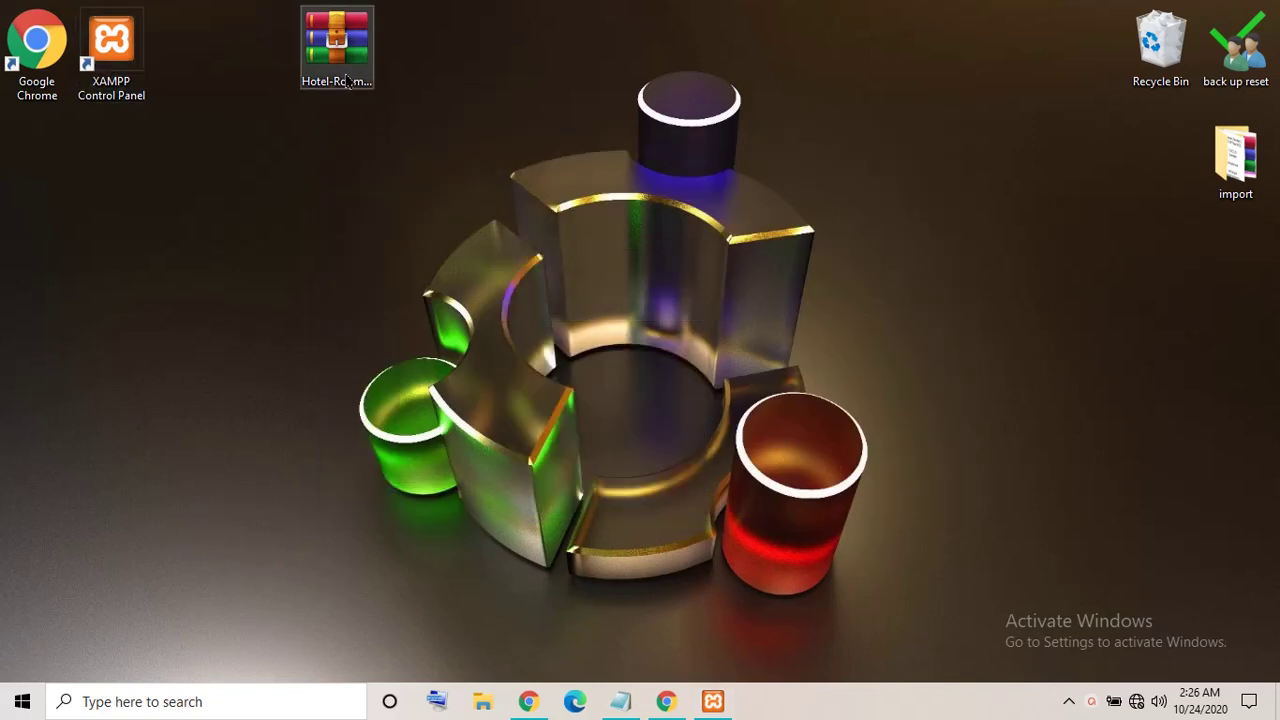
# - Extract the Hotel-Room-Booking-System archive onto the desktop and place the extracted folder directly below the archive
pyautogui.click(344, 72)
pyautogui.rightClick(344, 72)
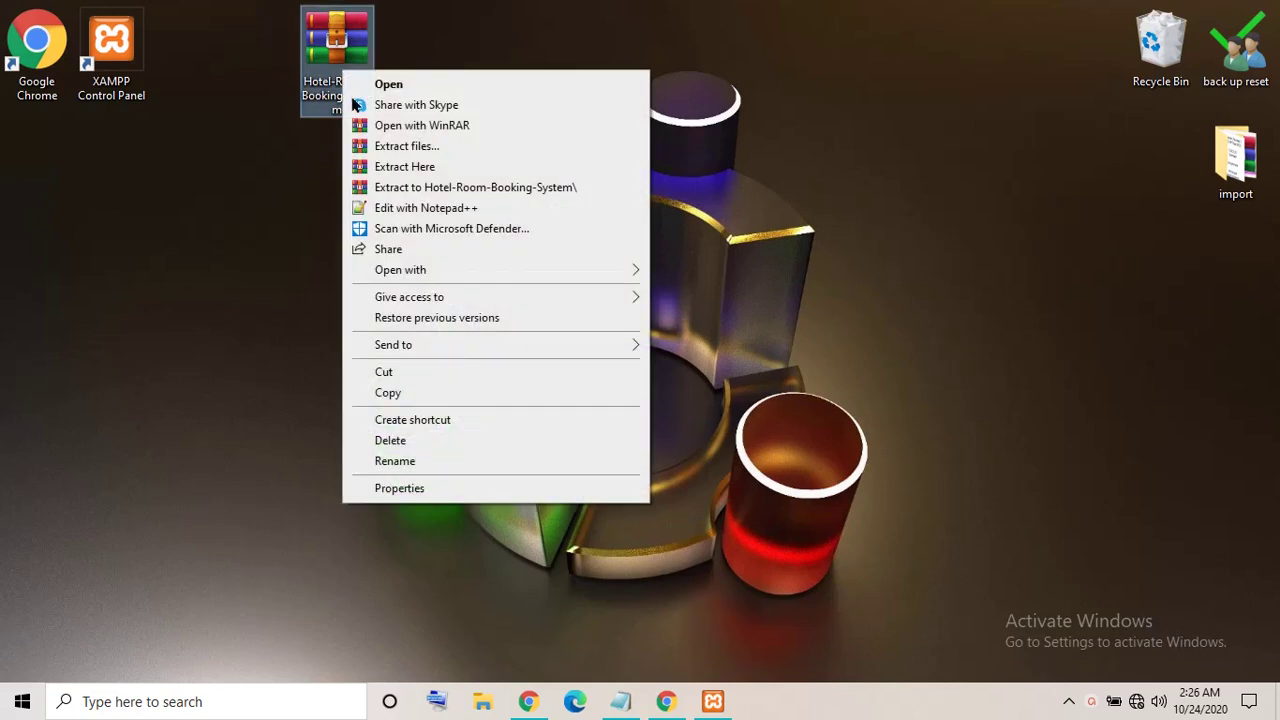
pyautogui.click(404, 167)
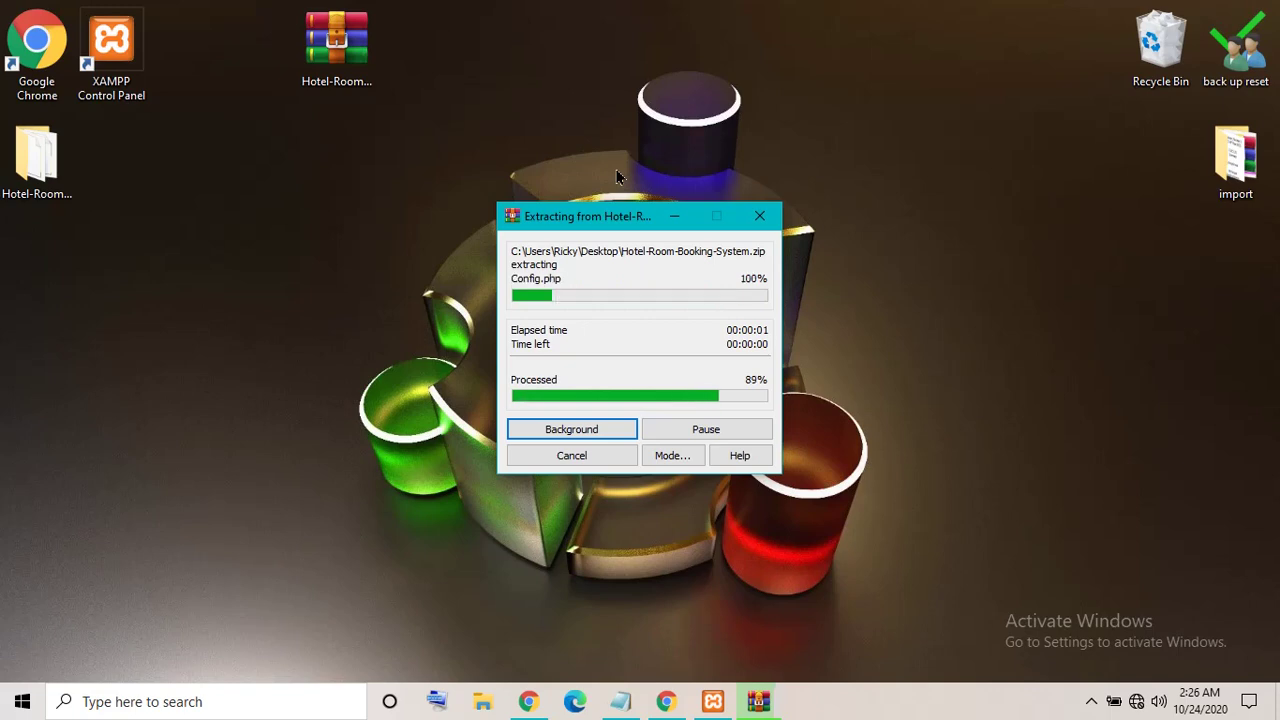
pyautogui.moveTo(28, 185); pyautogui.dragTo(322, 192)
# - Open the readme in the extracted Hotel-Room-Booking-System folder and look through its setup instructions down to the channel line
pyautogui.doubleClick(322, 192)
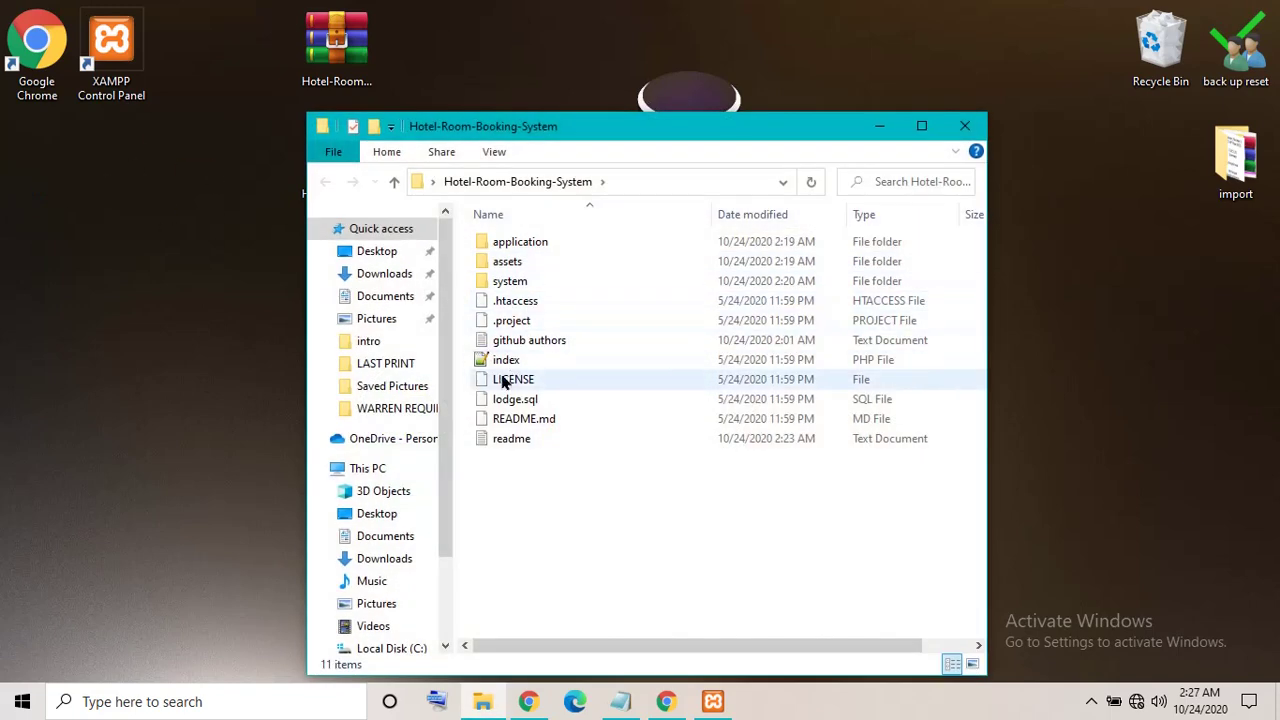
pyautogui.doubleClick(510, 440)
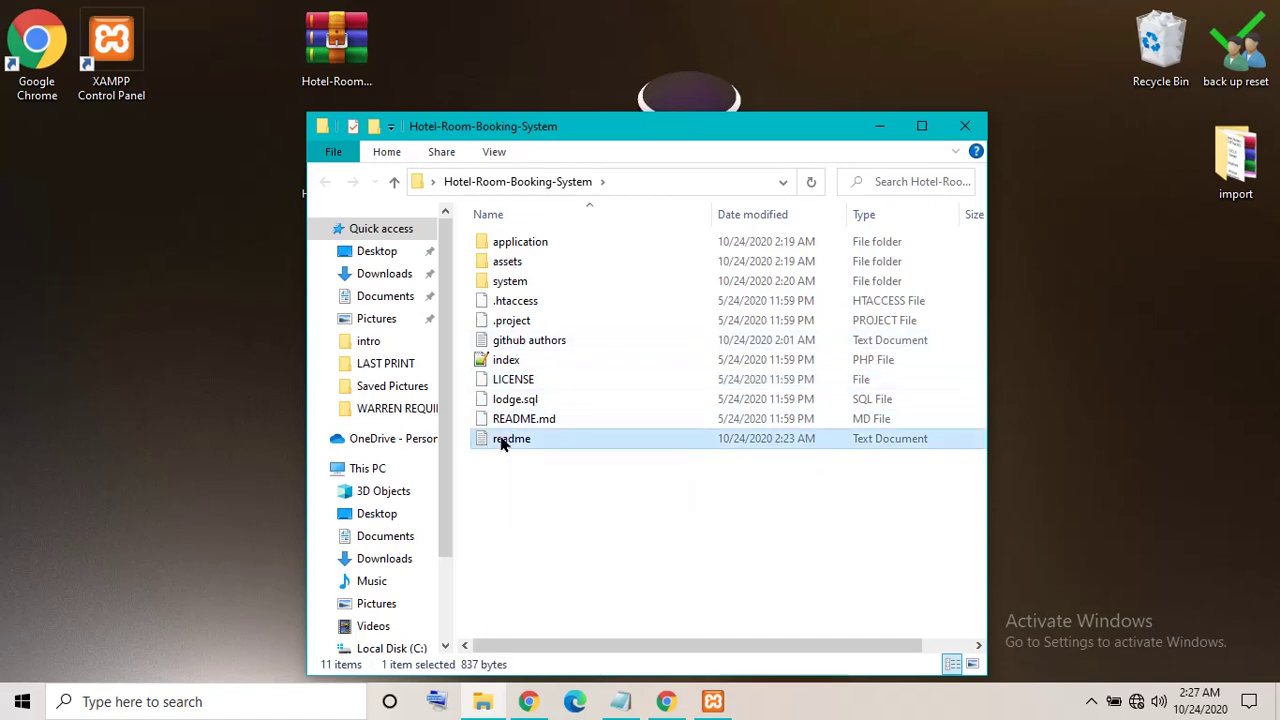
pyautogui.click(886, 372)
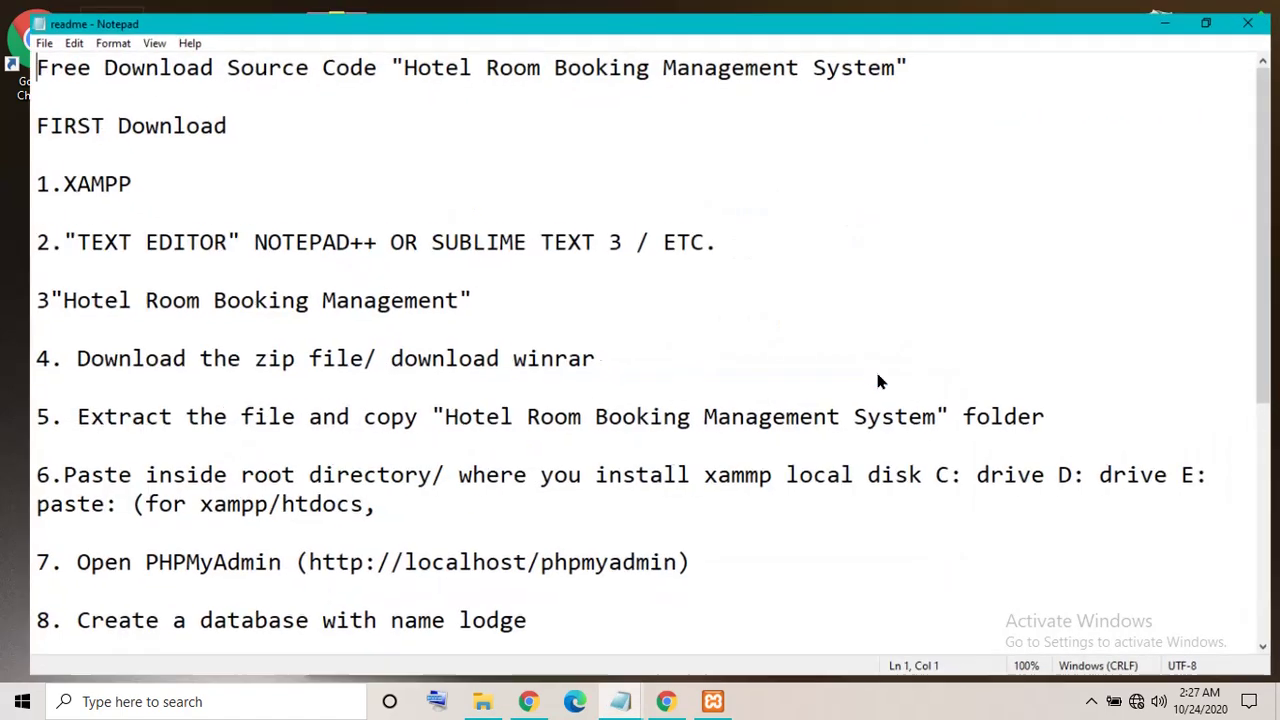
pyautogui.scroll(-5, 250, 260)
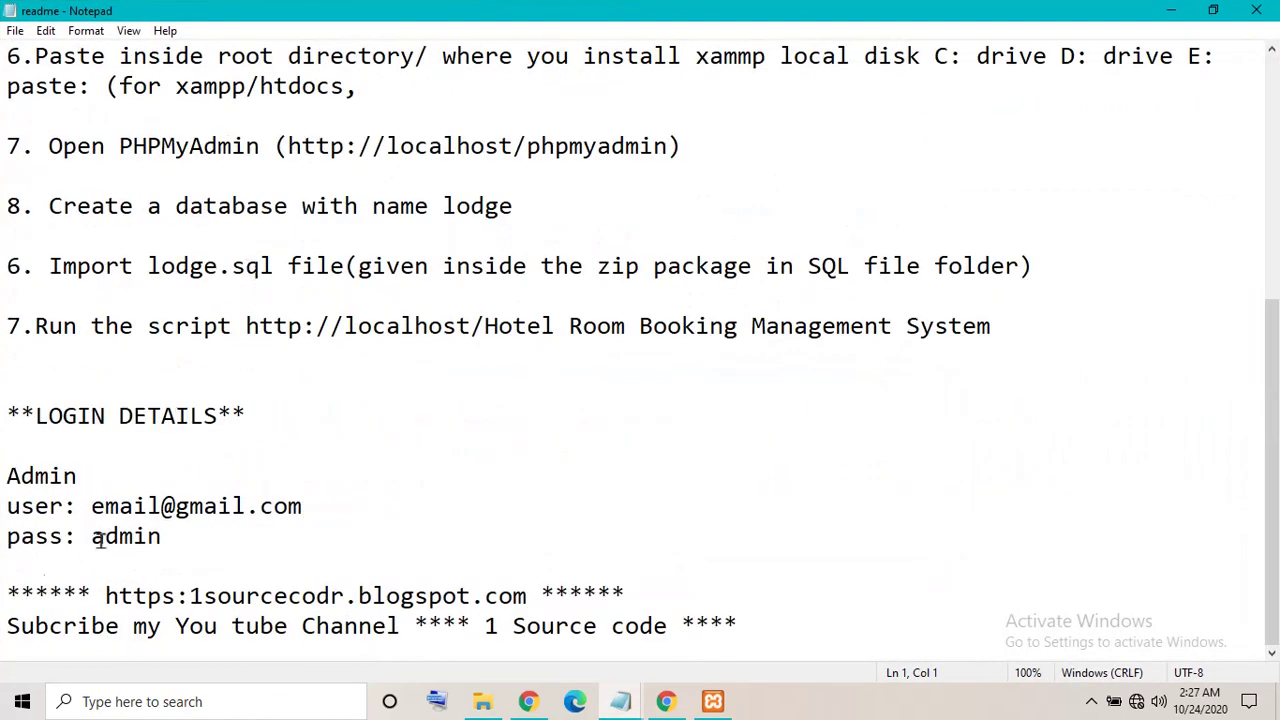
pyautogui.moveTo(3, 626); pyautogui.dragTo(837, 634)
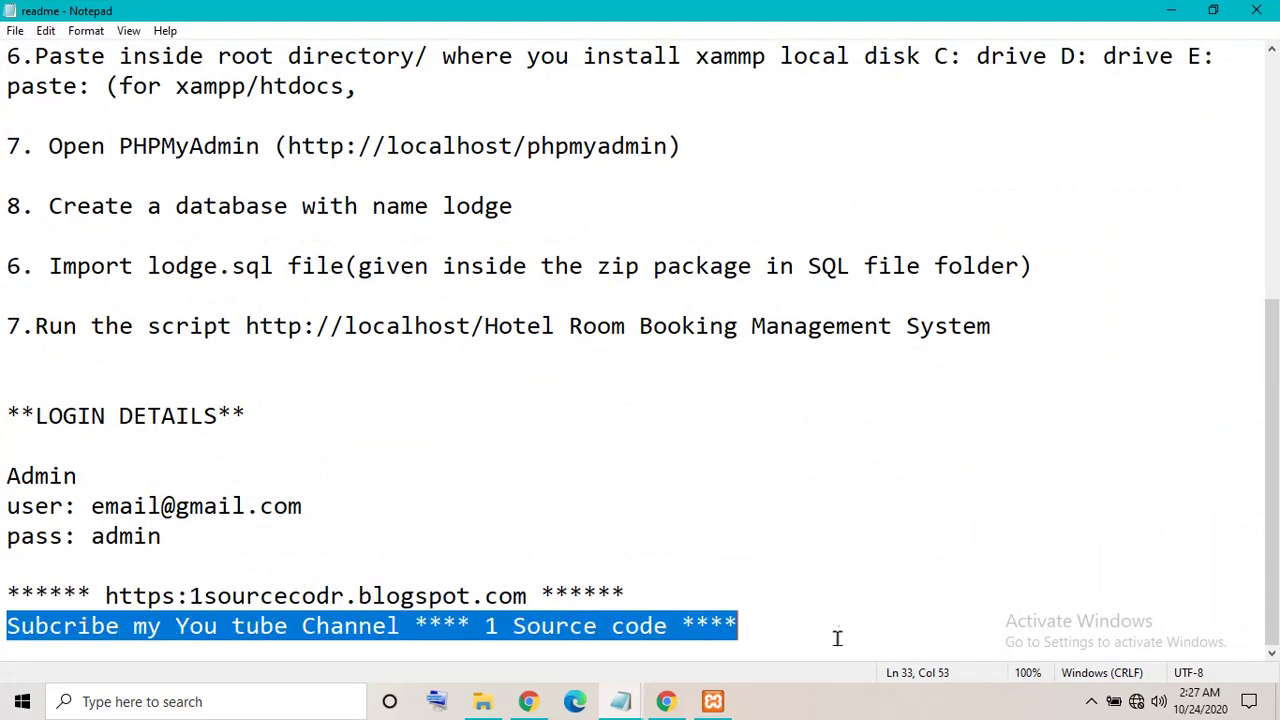
pyautogui.click(850, 572)
pyautogui.scroll(5, 334, 290)
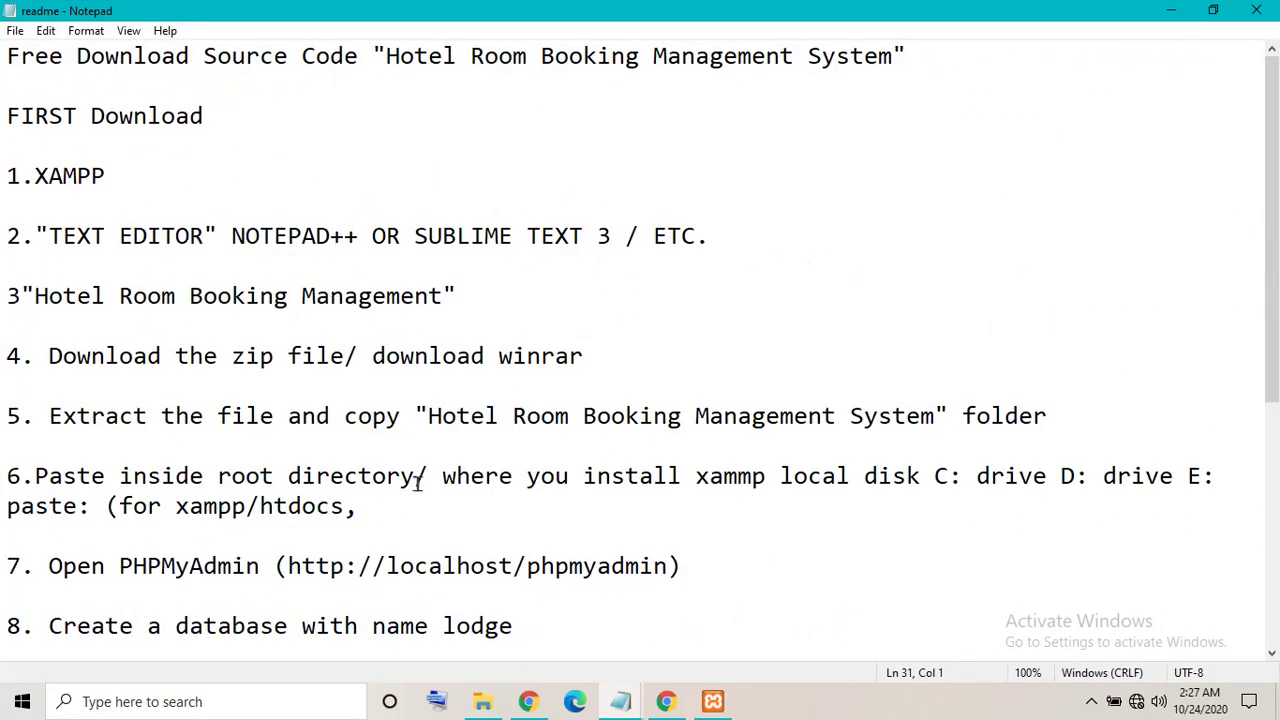
# - Highlight the admin user and password under the readme's login details, and close the readme and its folder
pyautogui.scroll(-5, 418, 484)
pyautogui.doubleClick(134, 506)
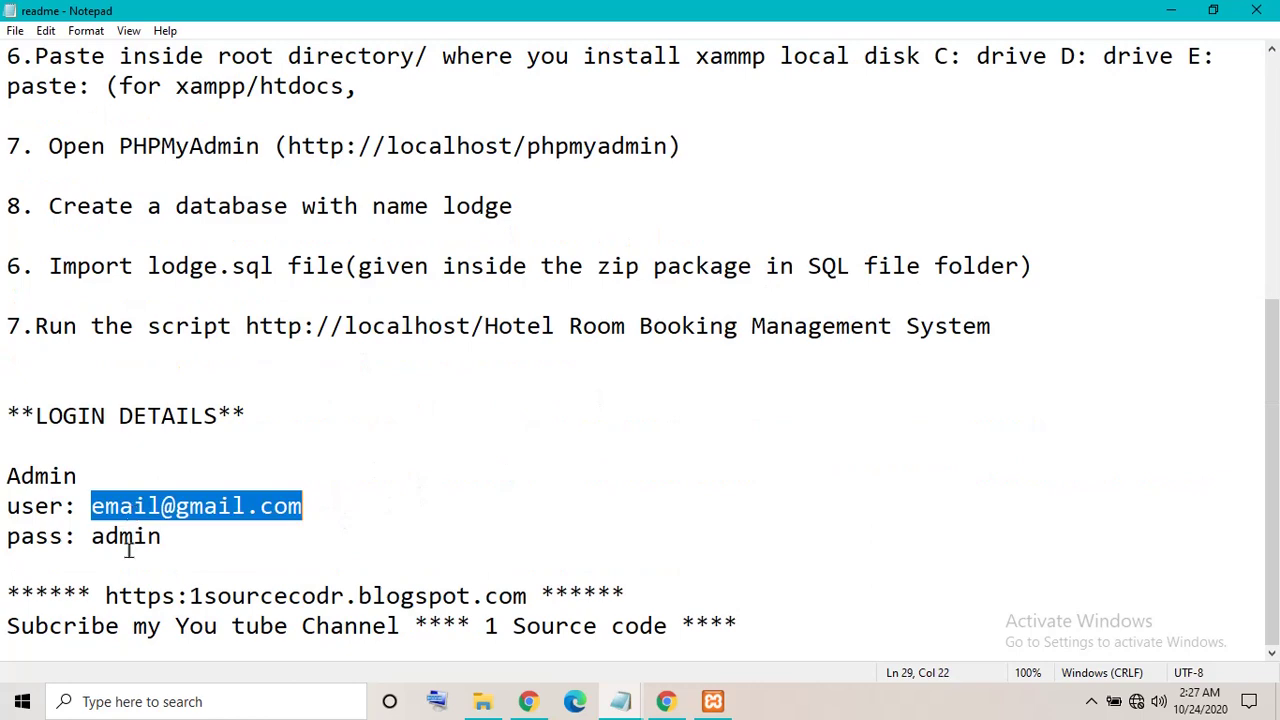
pyautogui.doubleClick(140, 536)
pyautogui.click(1256, 10)
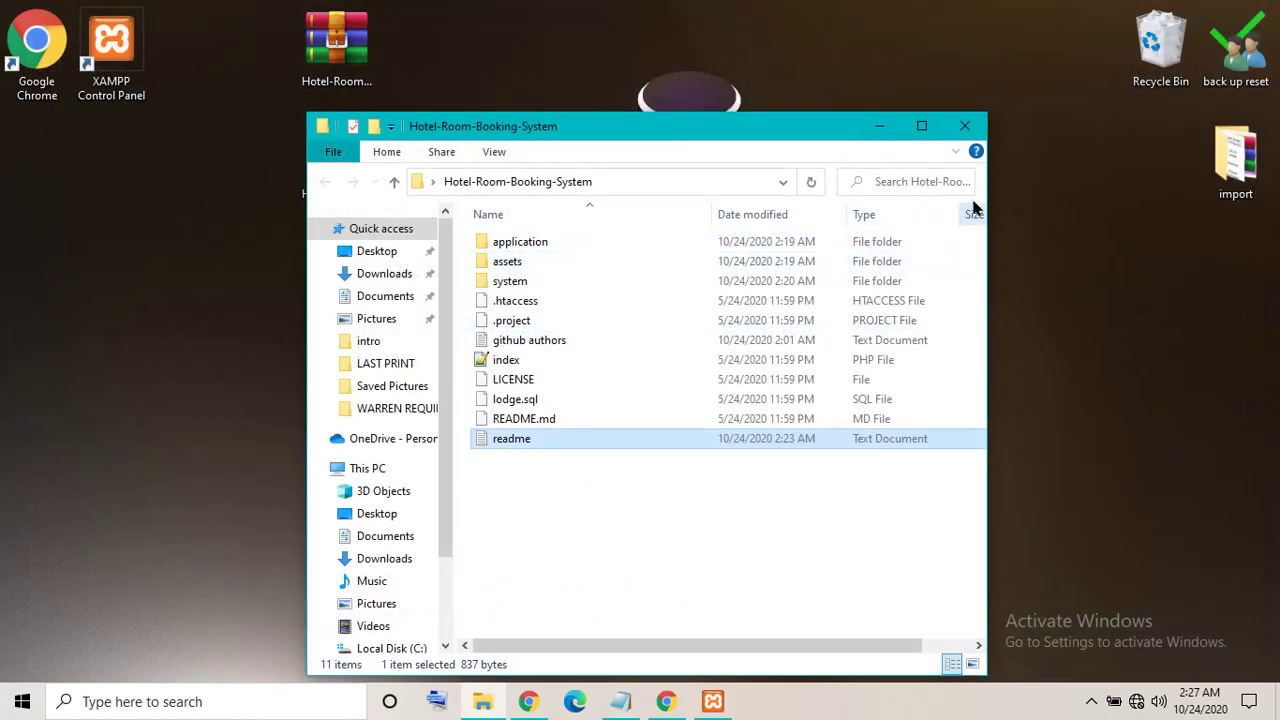
pyautogui.click(966, 126)
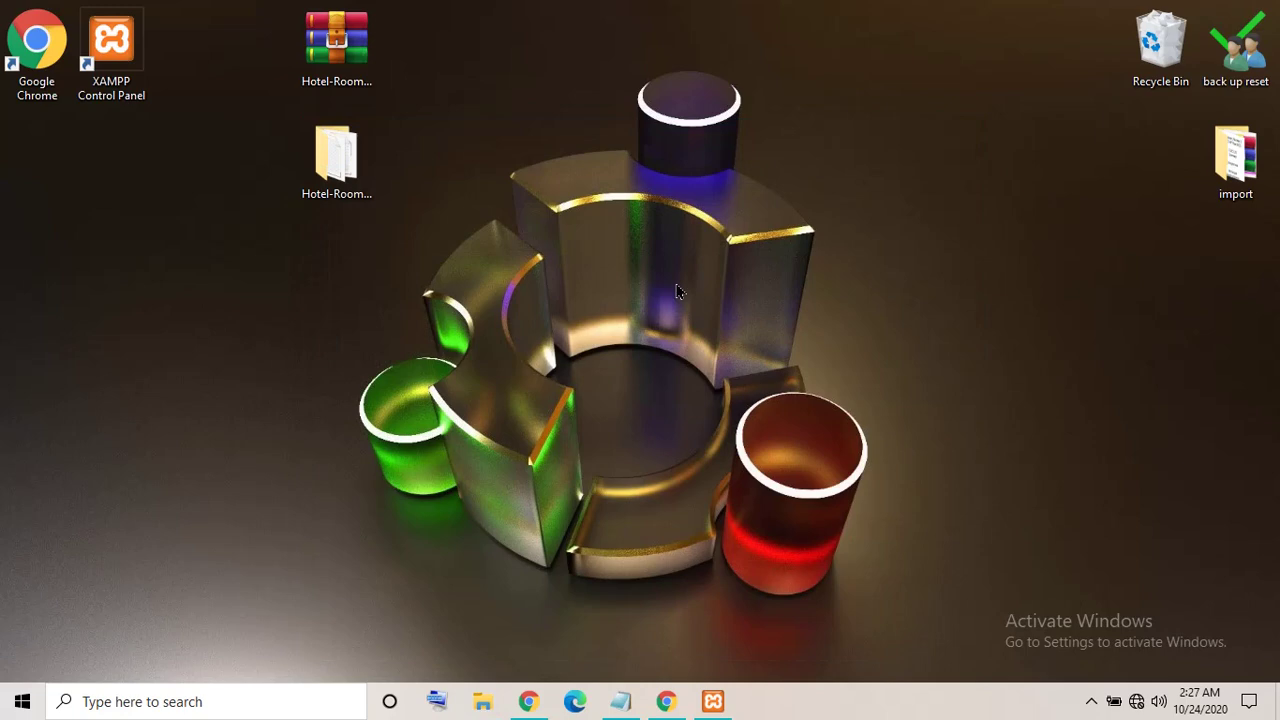
# - Bring up Chrome with the untitled Notepad note over it, and replace the note's text with "type localhost any browser"
pyautogui.click(666, 700)
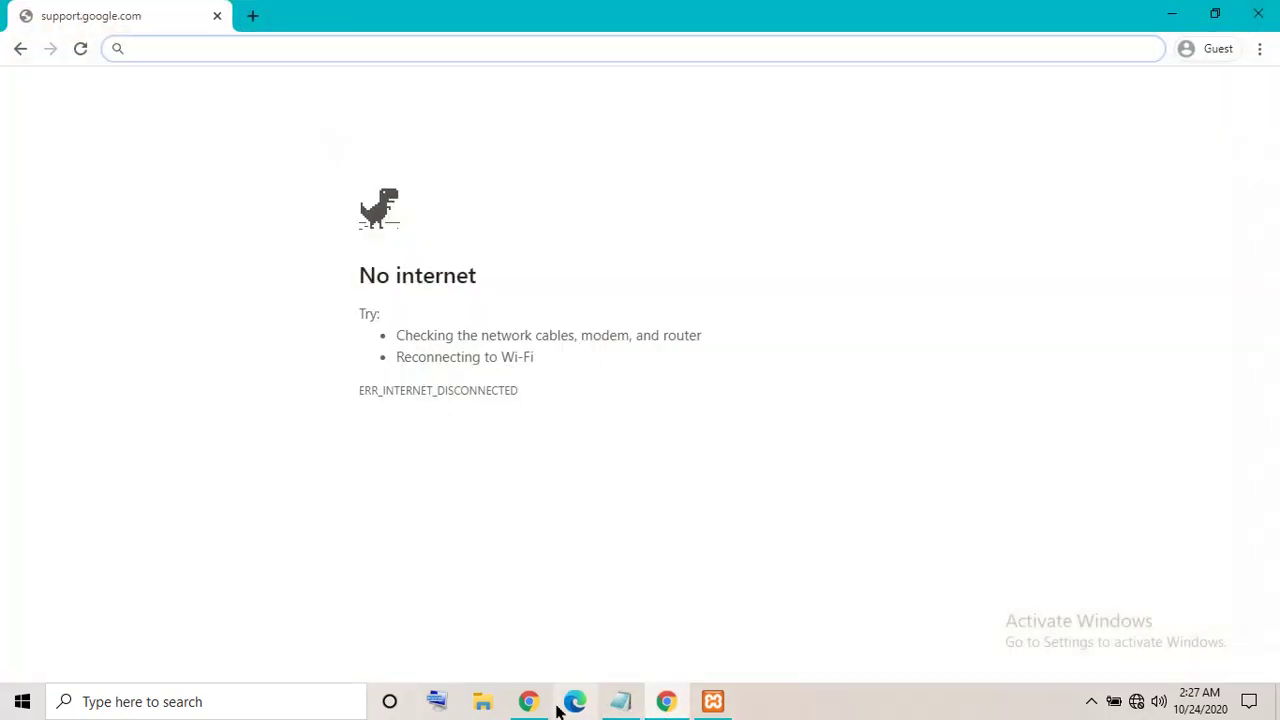
pyautogui.click(621, 701)
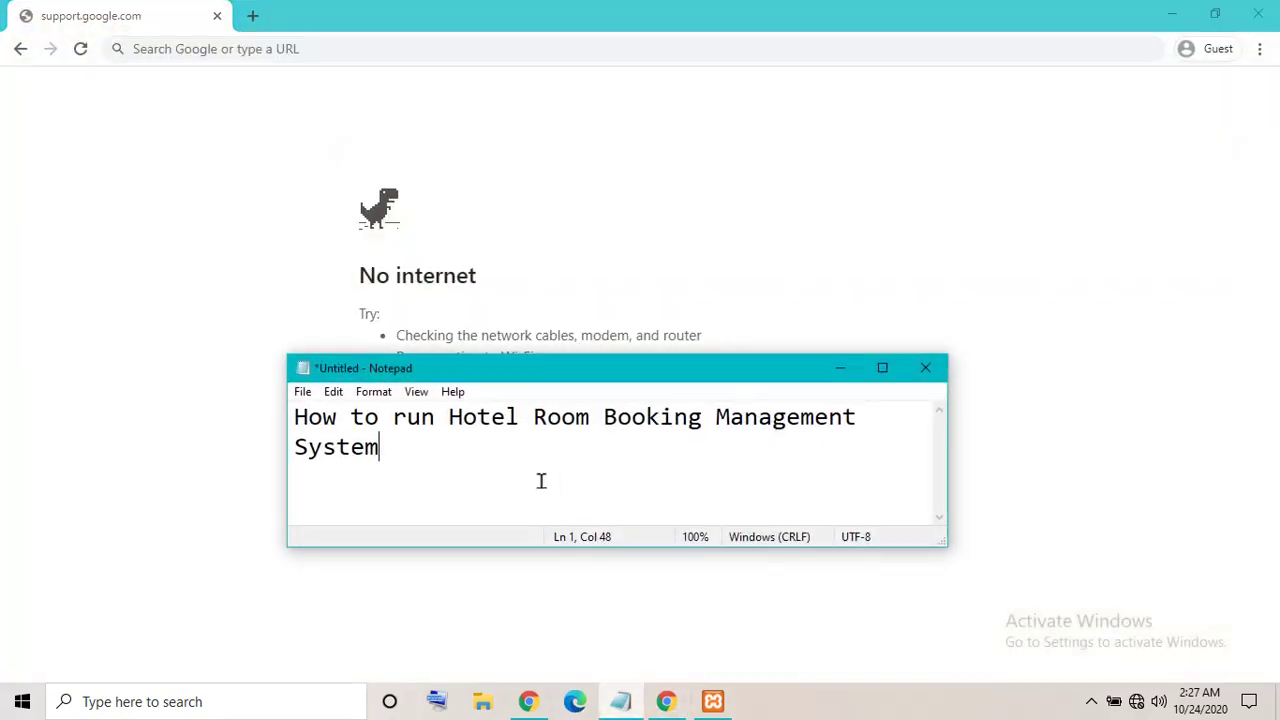
pyautogui.hotkey('ctrl', 'a')
pyautogui.press('BackSpace')
pyautogui.write('ty')
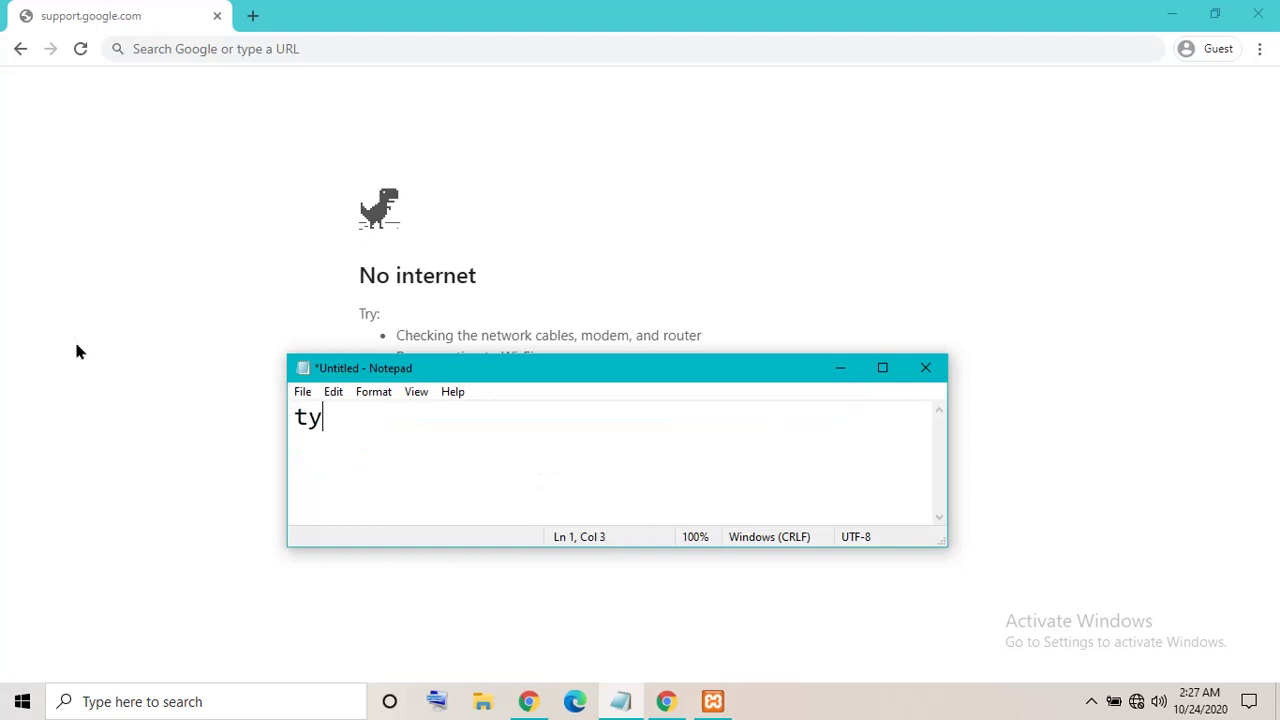
pyautogui.write('pe localhost ')
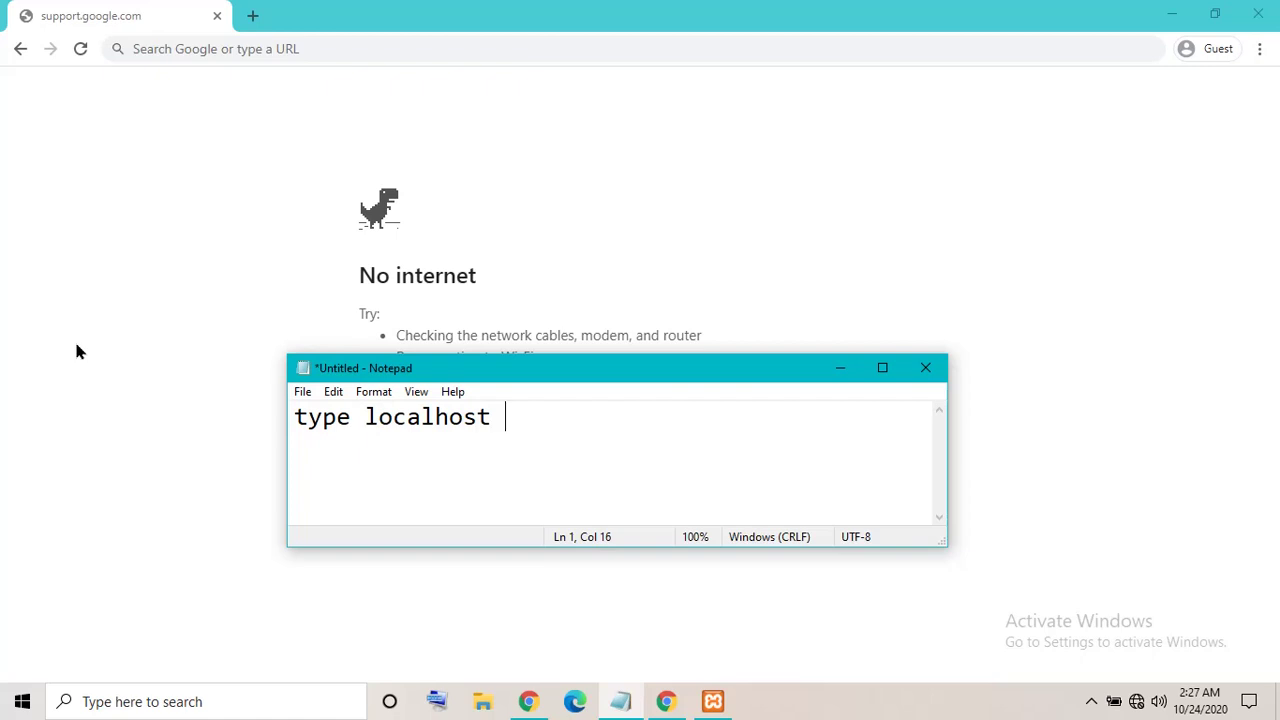
pyautogui.write('any bo')
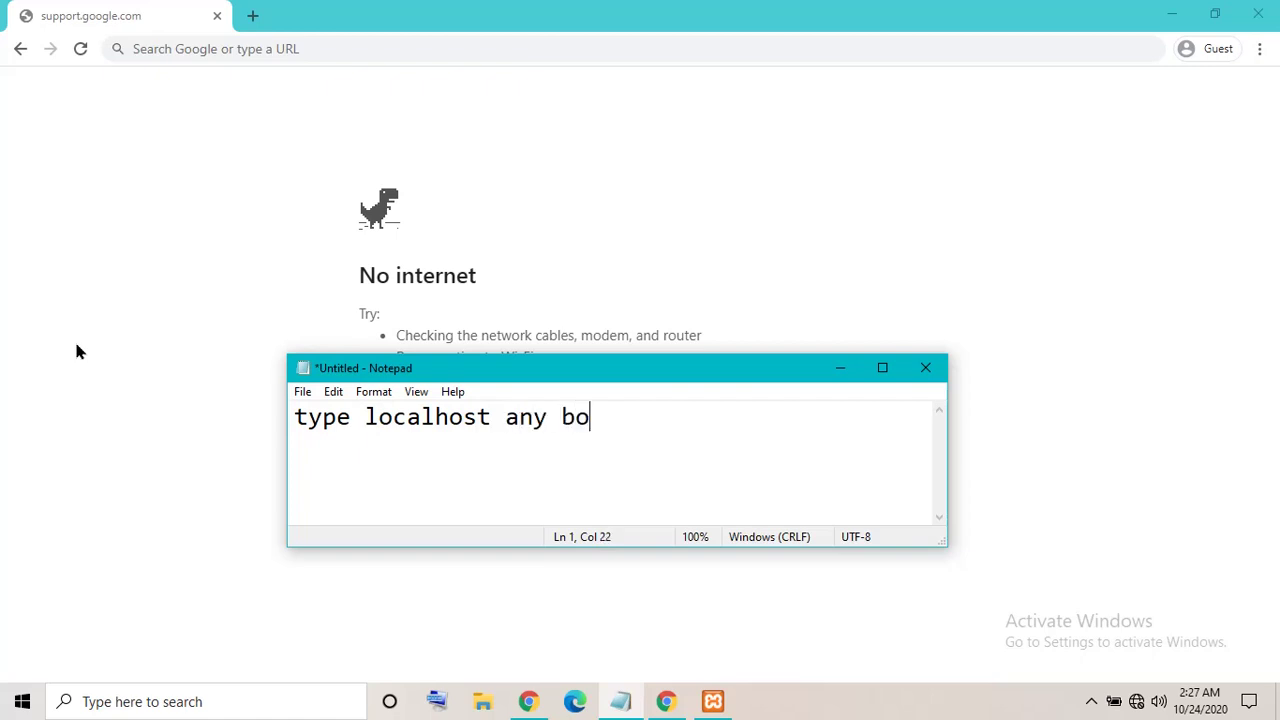
pyautogui.press('BackSpace')
pyautogui.write('rowser')
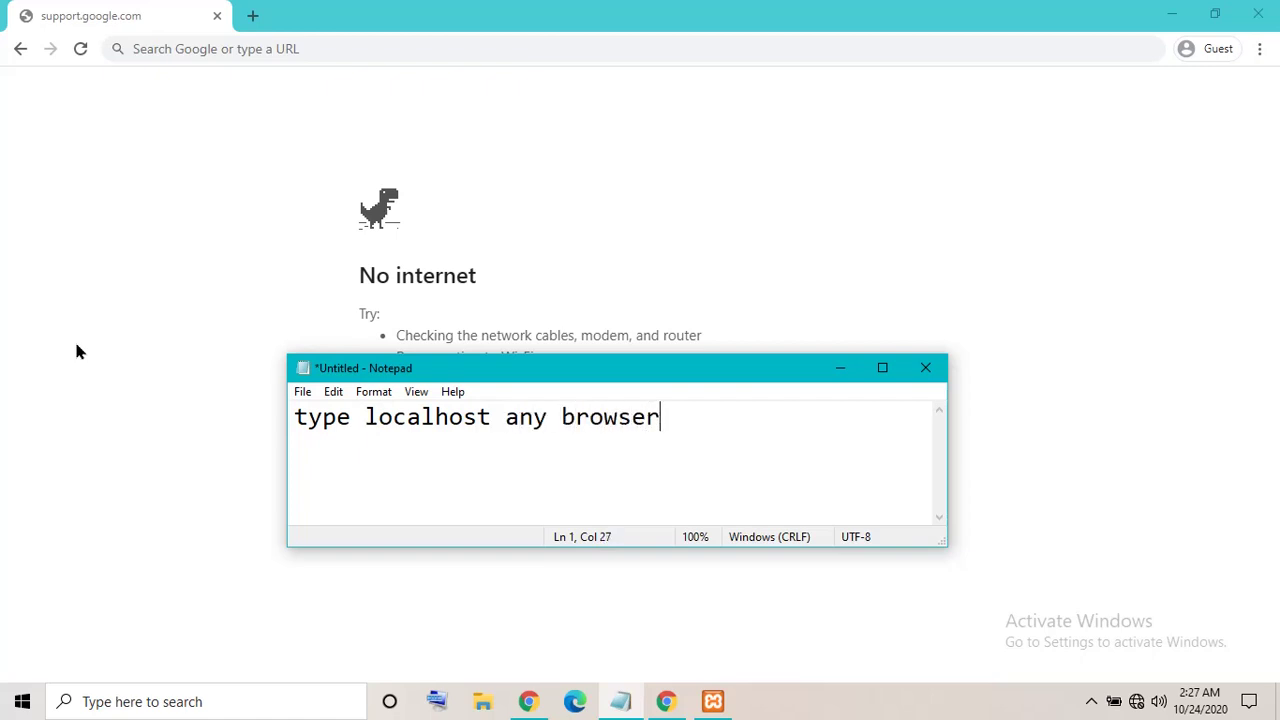
# - Load localhost in Chrome, go to phpMyAdmin from the XAMPP dashboard and open the page for creating a new database
pyautogui.click(333, 48)
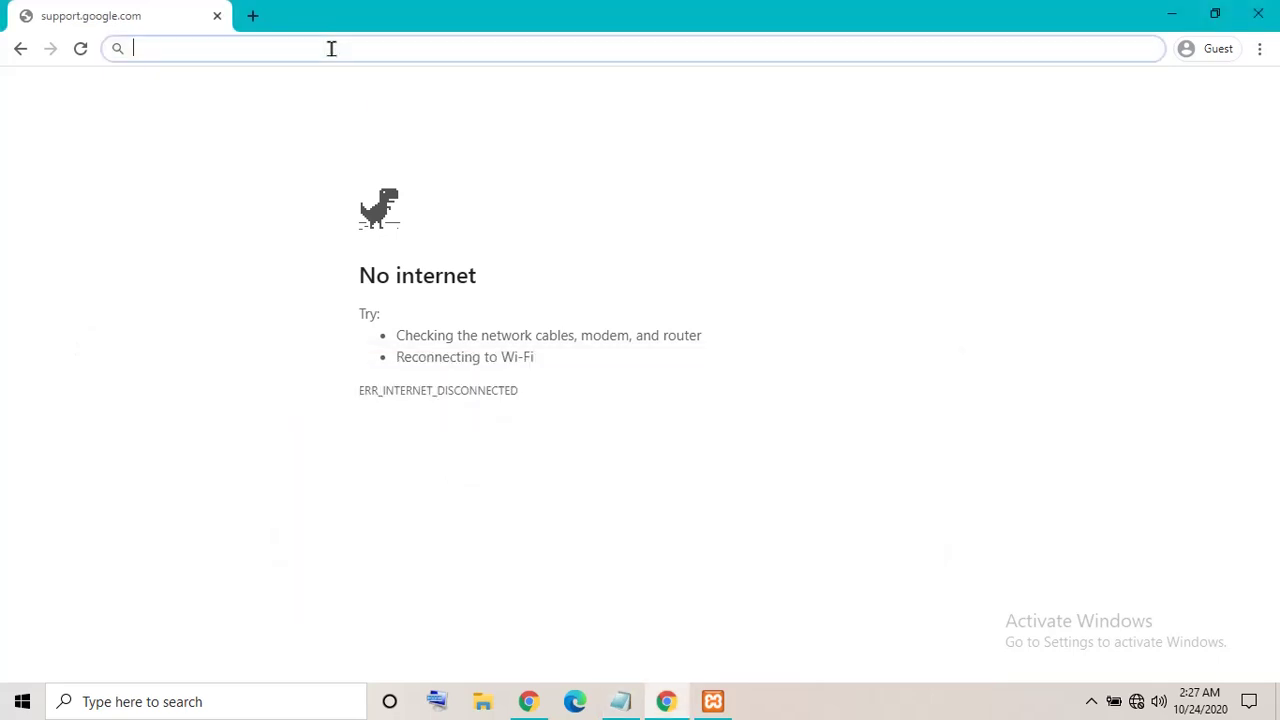
pyautogui.write('localhost')
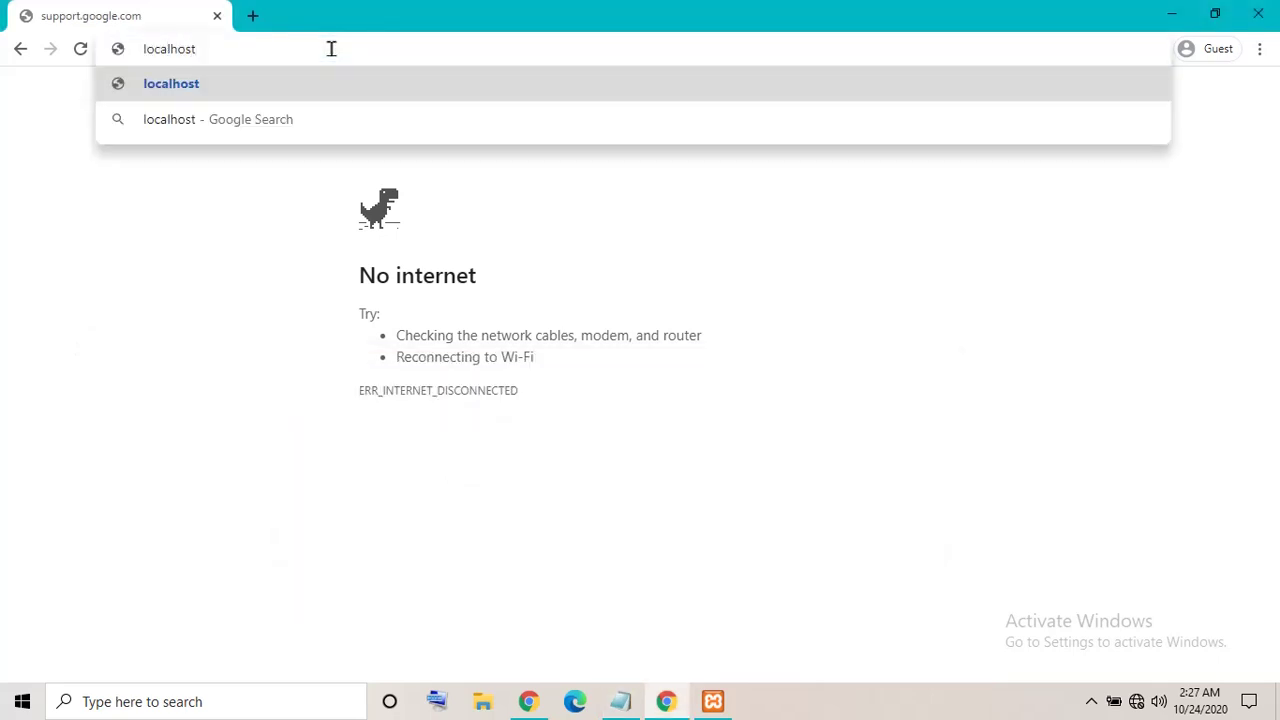
pyautogui.press('Return')
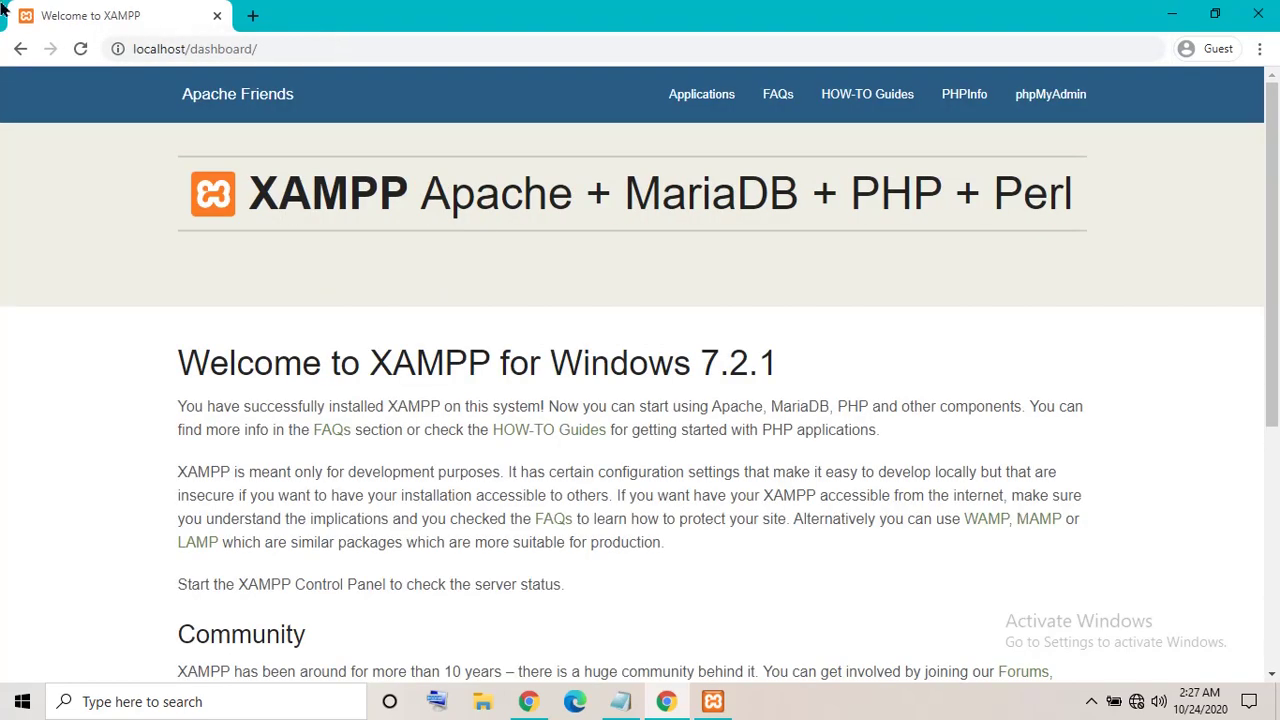
pyautogui.click(1020, 110)
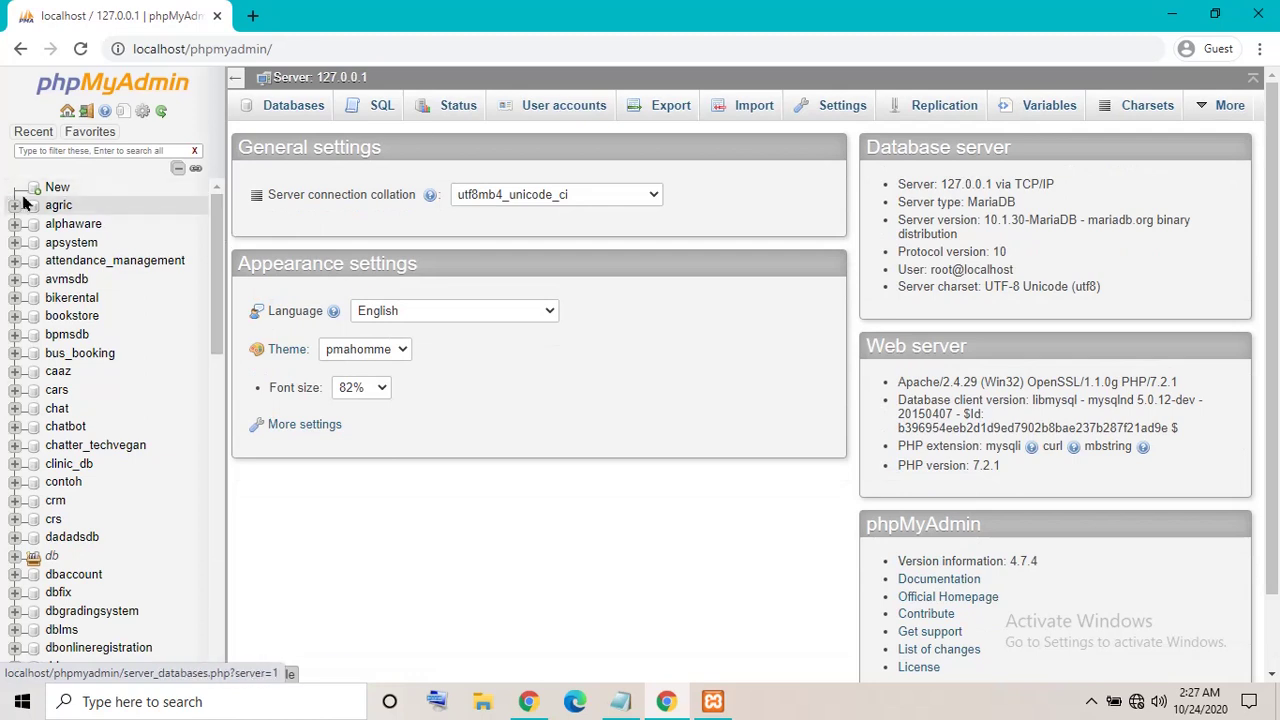
pyautogui.click(56, 188)
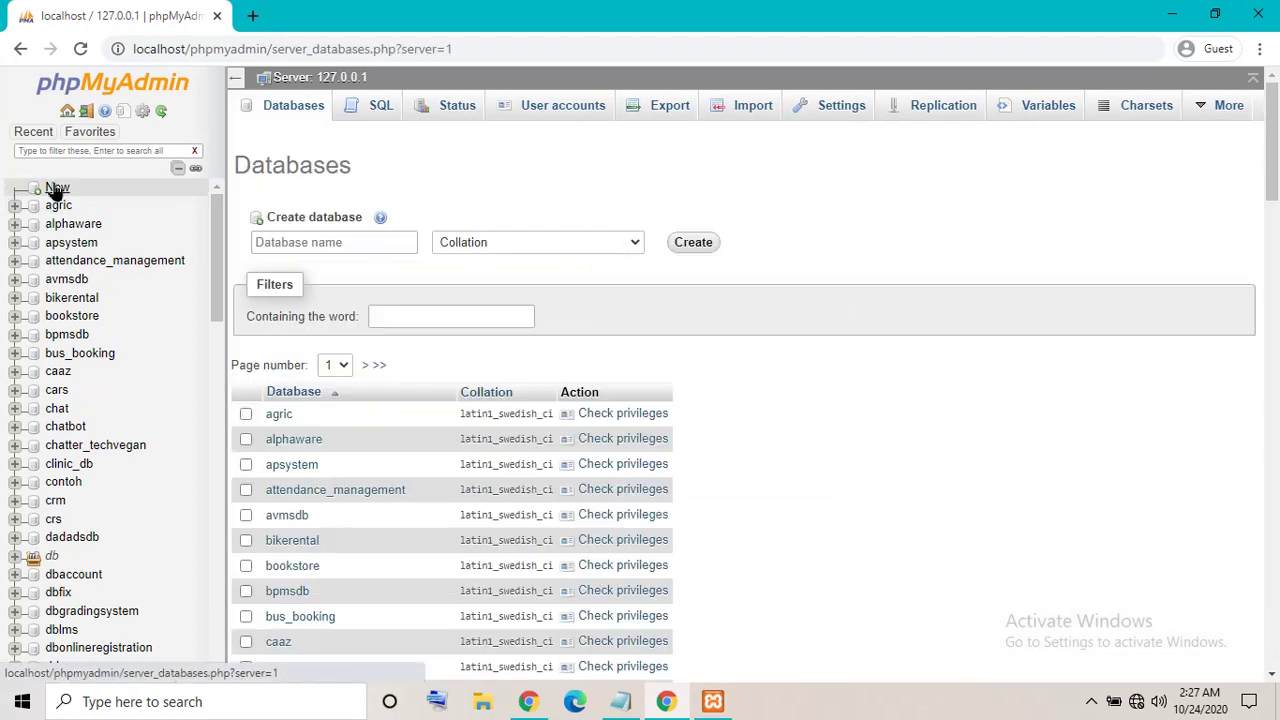
# - Switch to Notepad, replace the note's text with "create database name lodge" and minimize the note
pyautogui.click(620, 703)
pyautogui.hotkey('ctrl', 'a')
pyautogui.press('Delete')
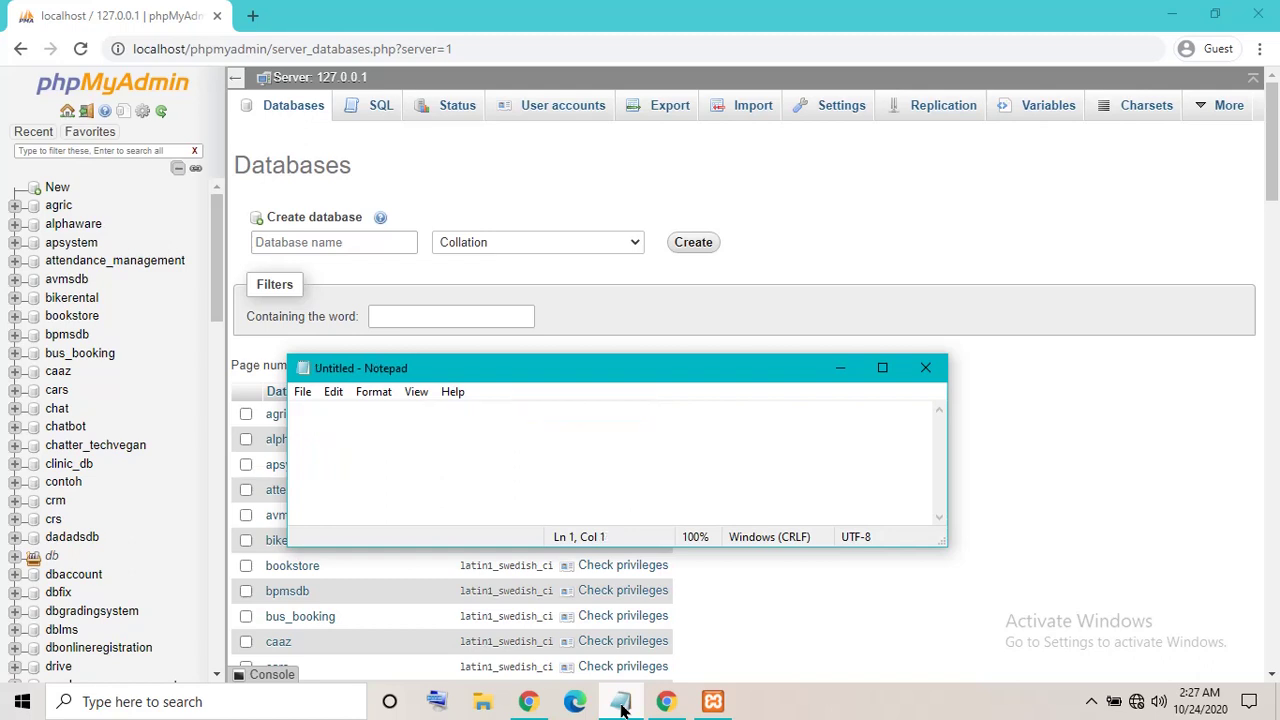
pyautogui.write('create dt')
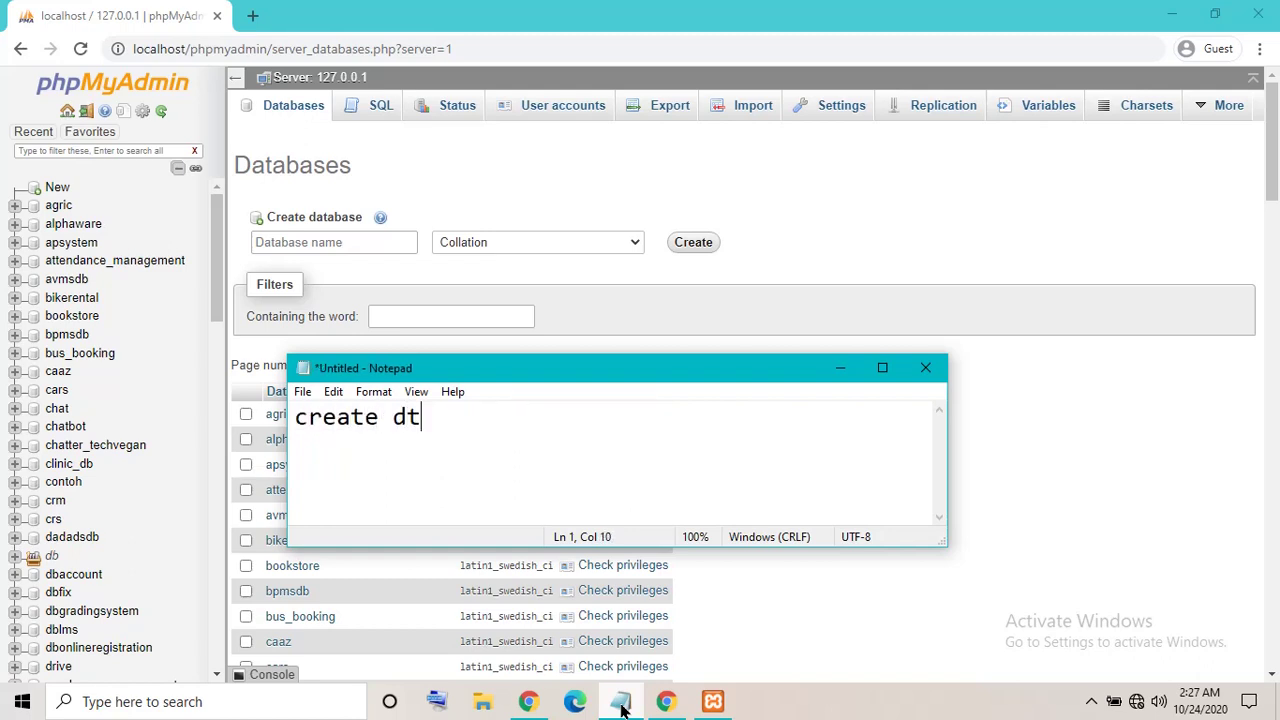
pyautogui.press('BackSpace')
pyautogui.write('atabas')
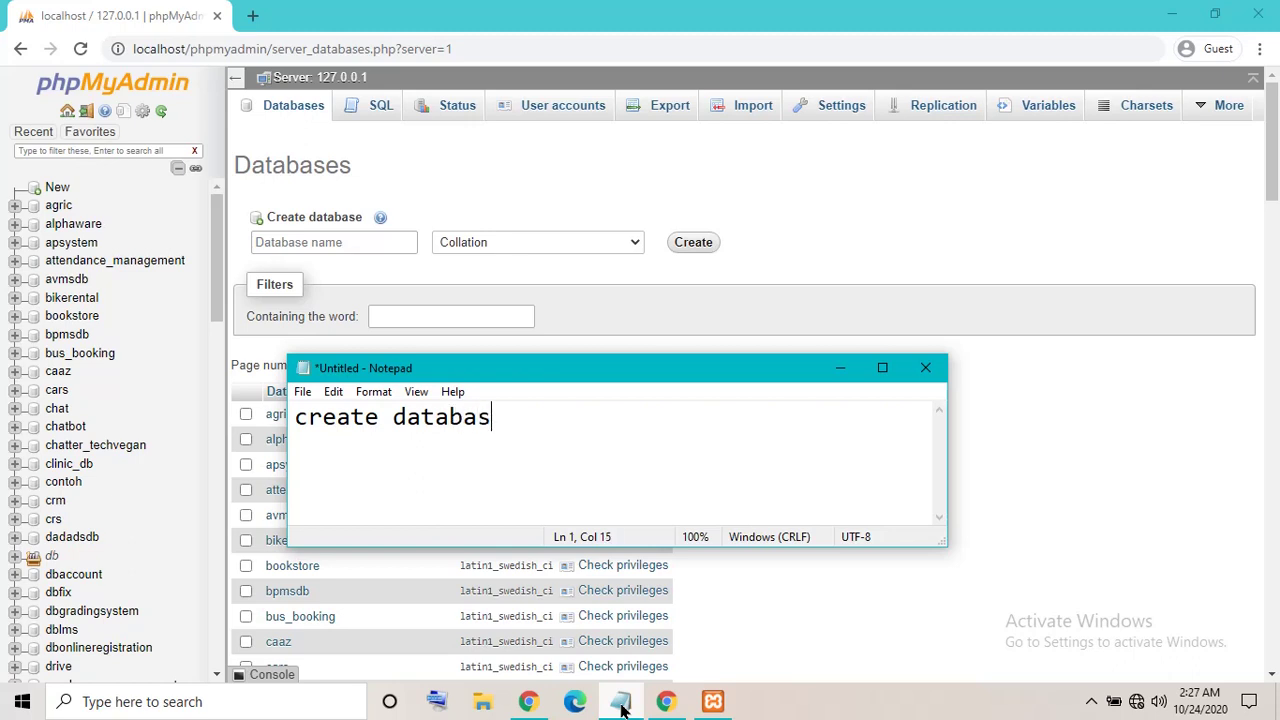
pyautogui.write('e name')
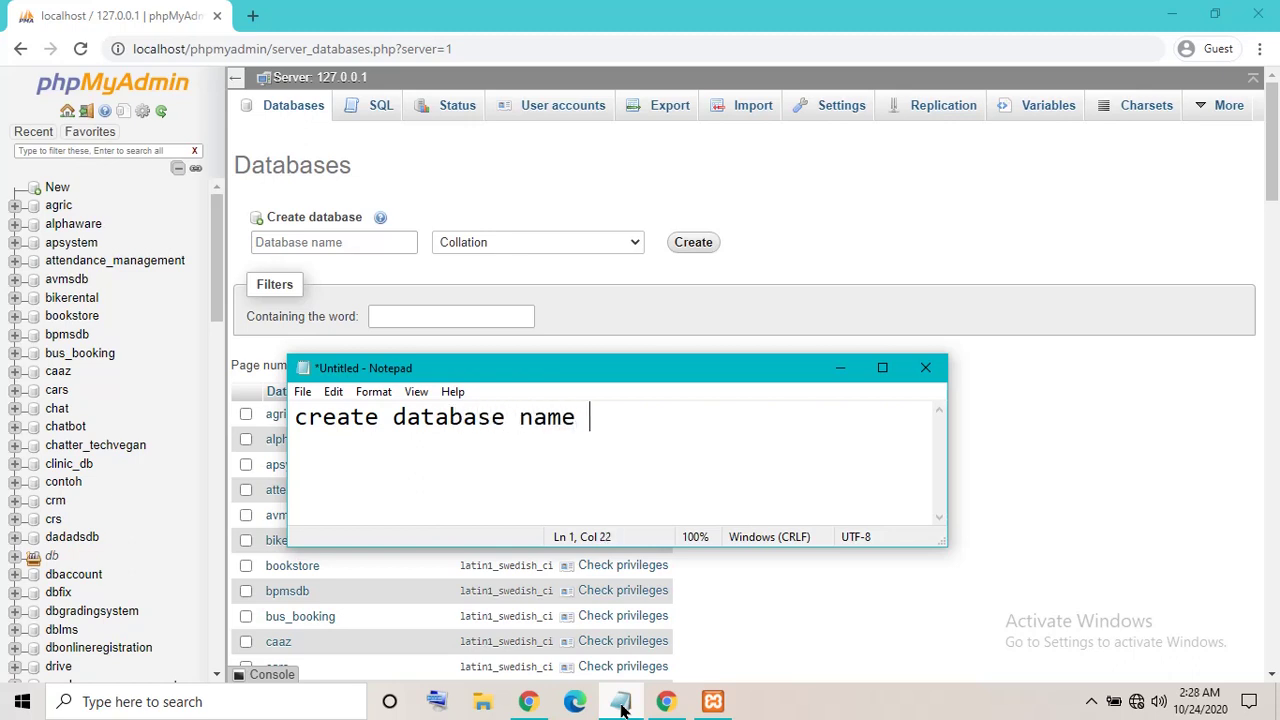
pyautogui.write(' log\\d')
pyautogui.press('BackSpace')
pyautogui.press('BackSpace')
pyautogui.write('dge')
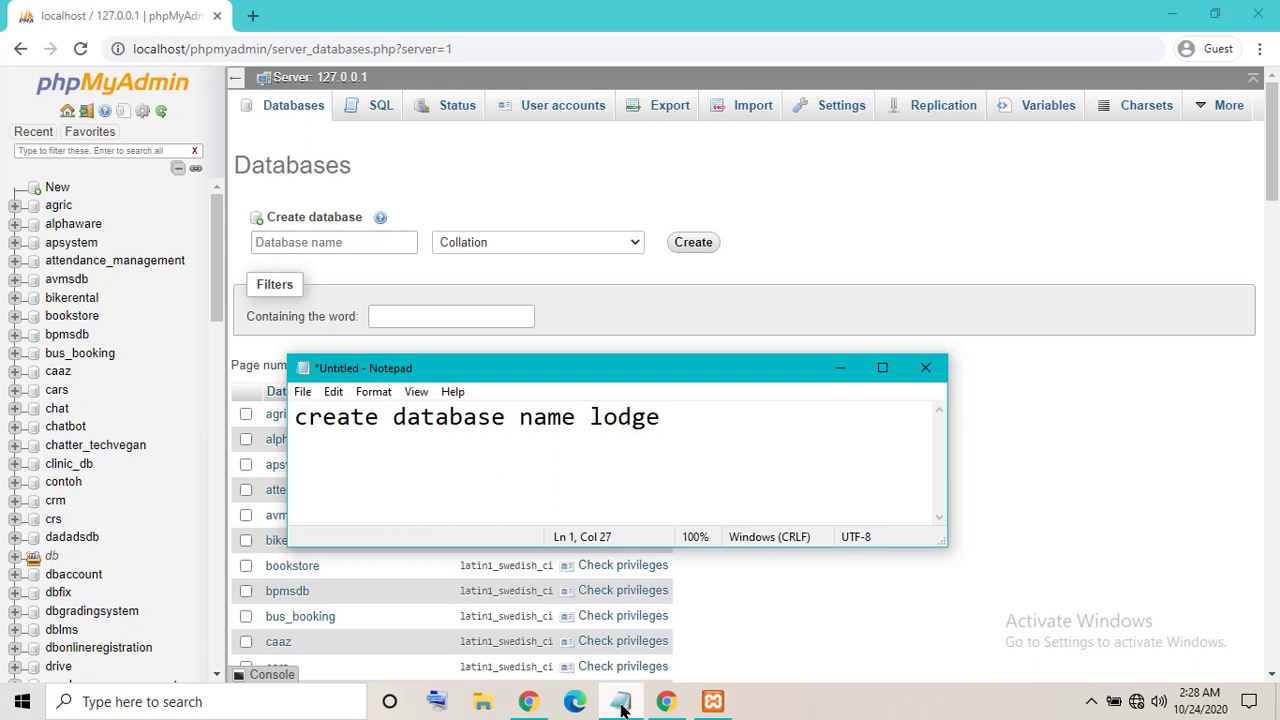
pyautogui.click(840, 368)
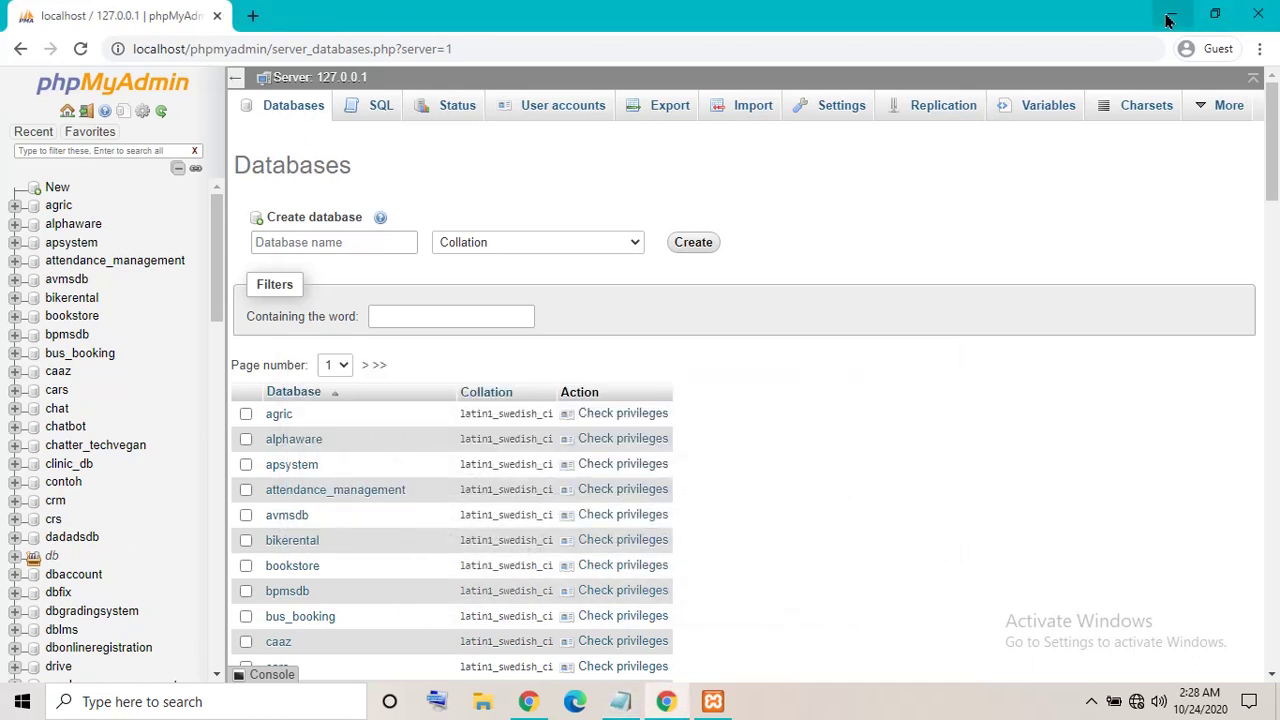
# - Minimize Chrome and open the Hotel-Room-Booking-System folder from the desktop
pyautogui.click(1168, 20)
pyautogui.click(338, 200)
pyautogui.click(340, 202)
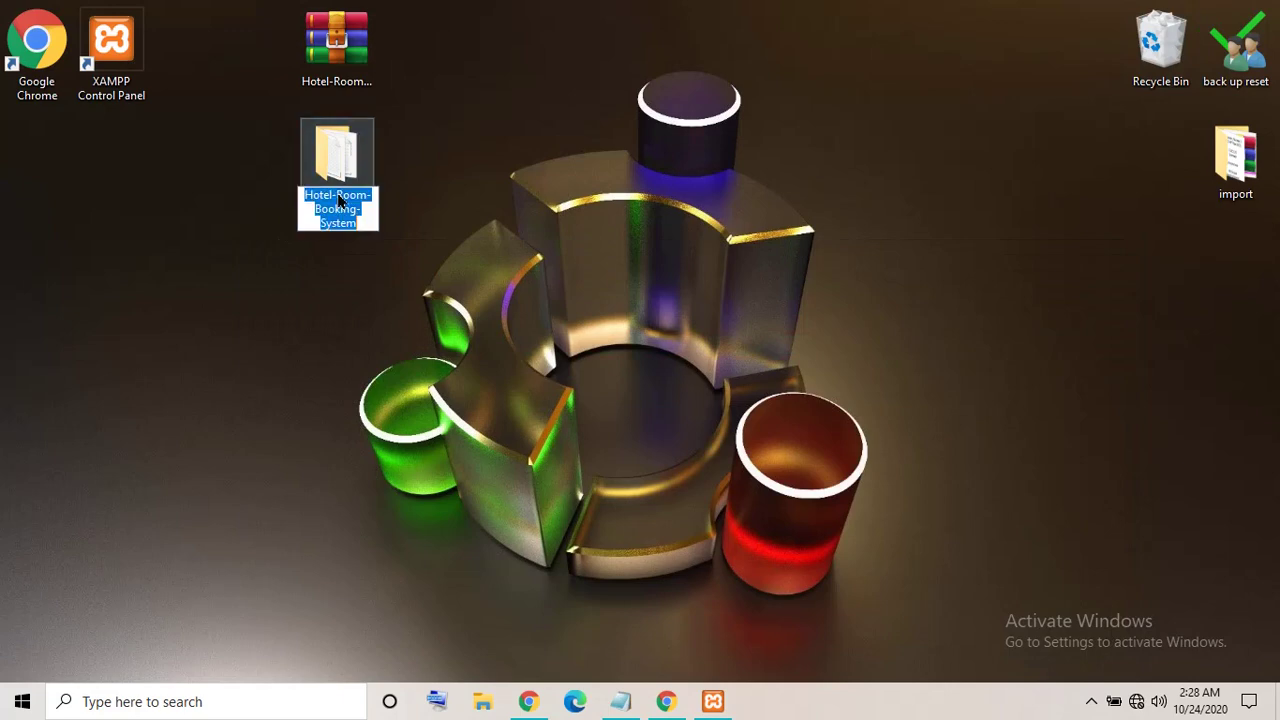
pyautogui.click(343, 172)
pyautogui.doubleClick(362, 180)
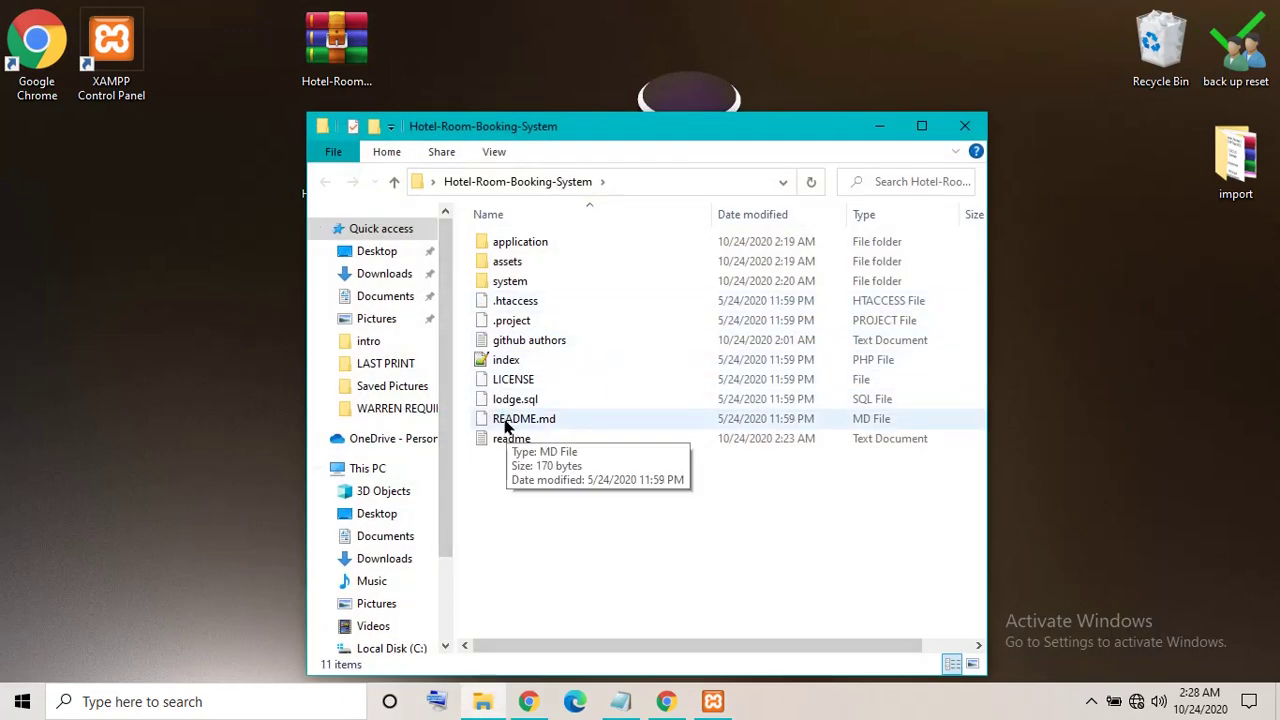
# - Copy the name "lodge" from the lodge.sql file in the Hotel-Room-Booking-System folder
pyautogui.click(500, 401)
pyautogui.rightClick(515, 406)
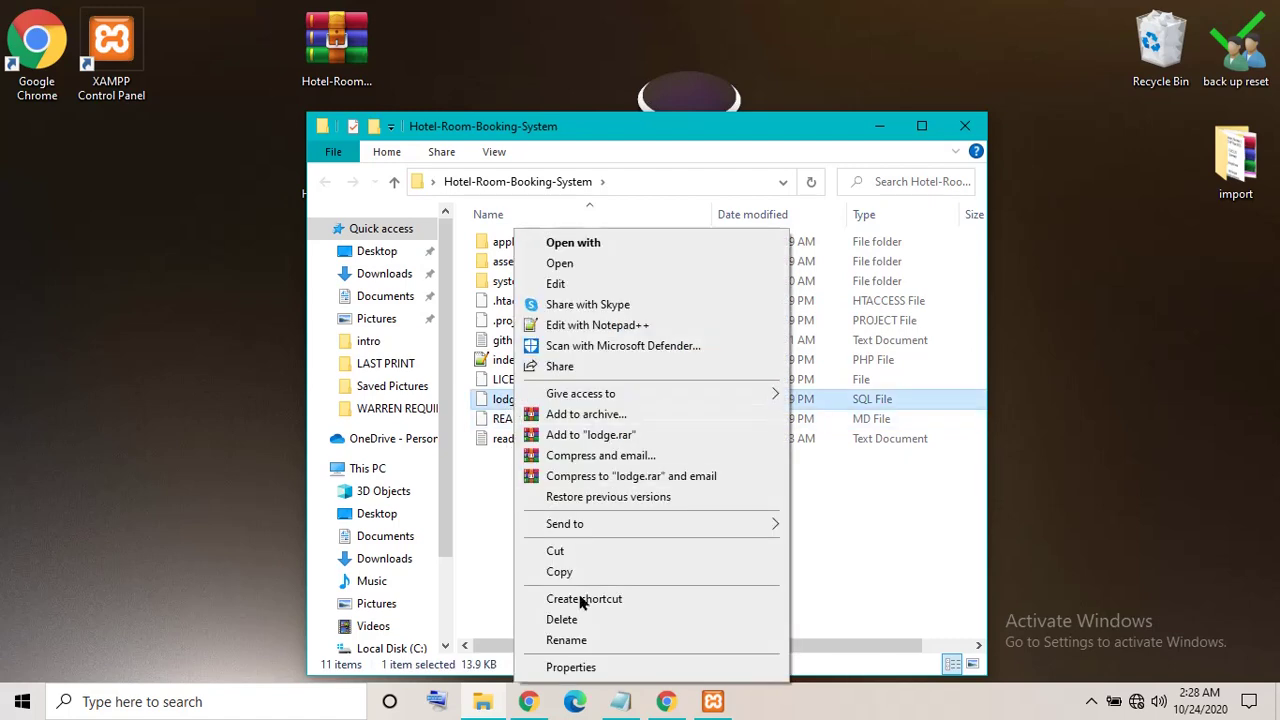
pyautogui.click(582, 643)
pyautogui.rightClick(505, 400)
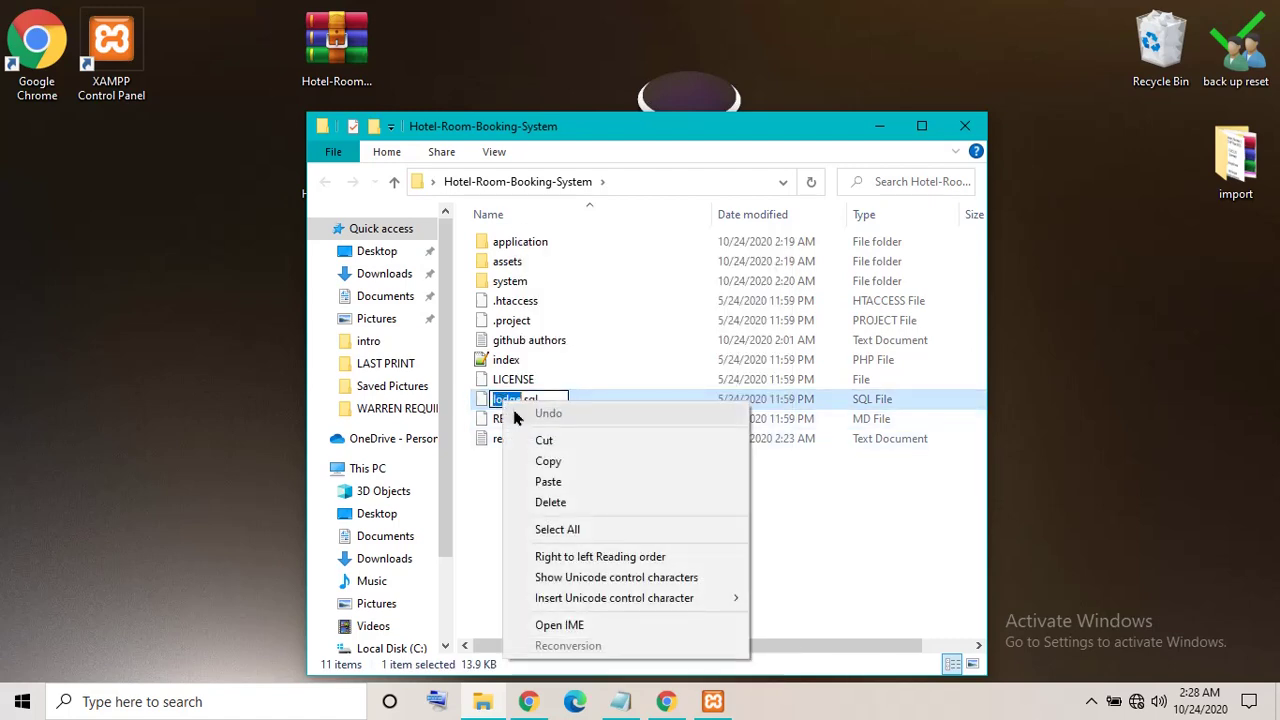
pyautogui.click(538, 461)
# - Switch to Chrome and create a database in phpMyAdmin with the copied name "lodge", leaving the collation unselected
pyautogui.click(666, 701)
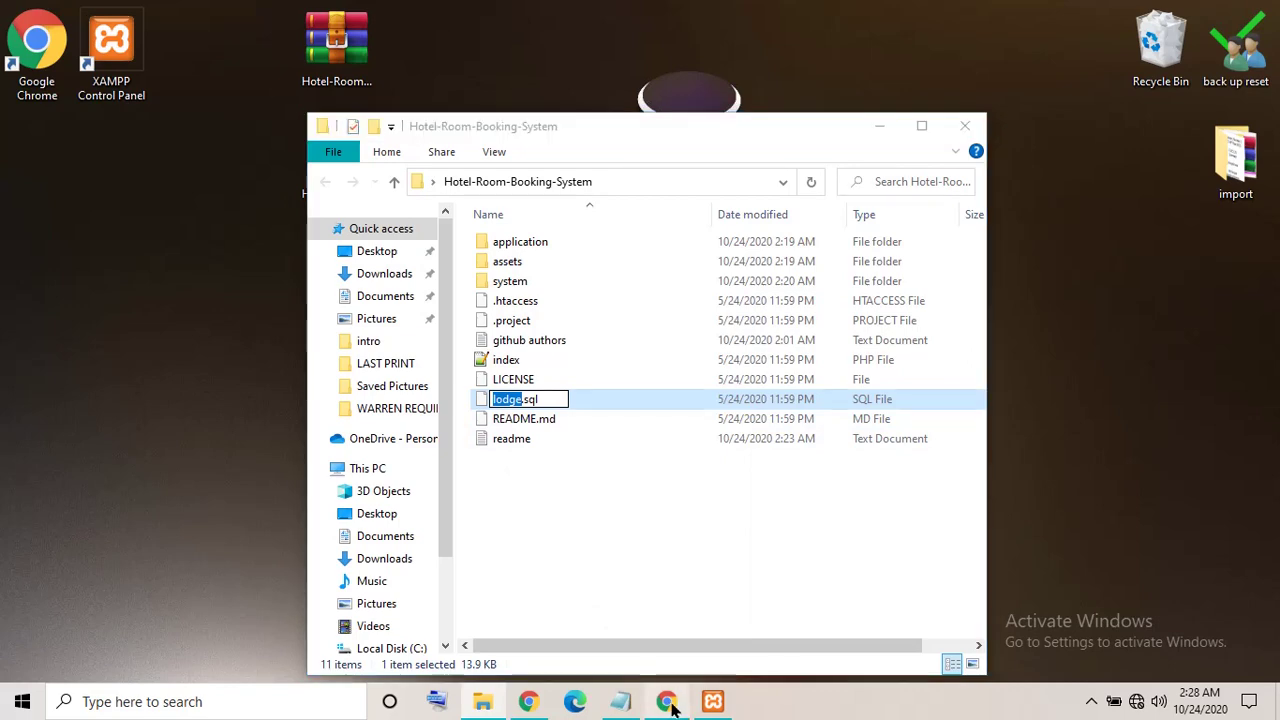
pyautogui.click(333, 244)
pyautogui.rightClick(333, 245)
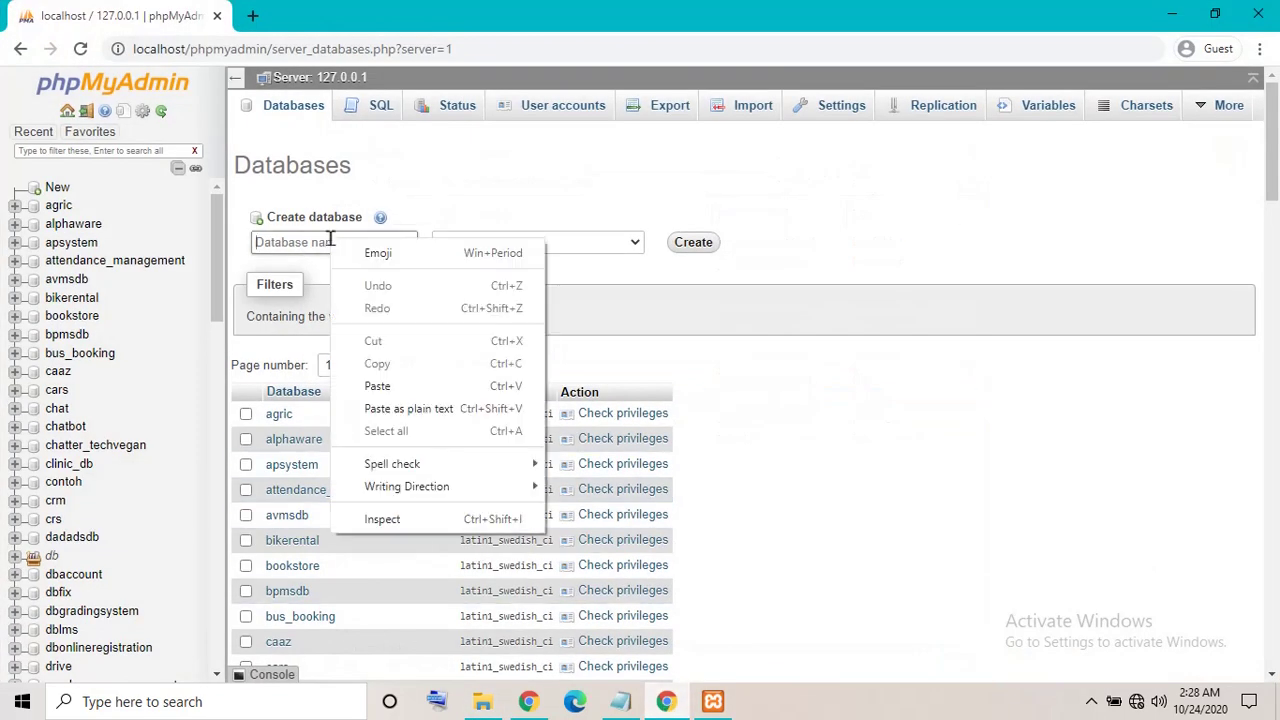
pyautogui.click(378, 390)
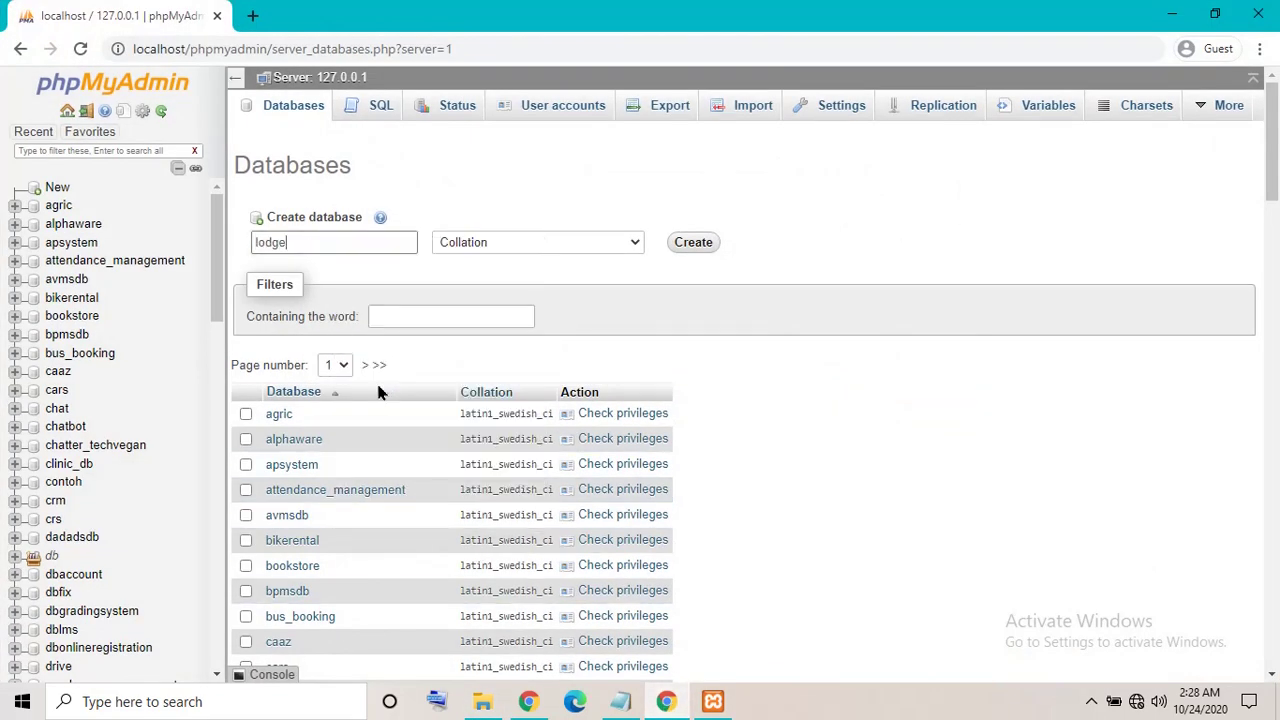
pyautogui.click(510, 246)
pyautogui.click(464, 251)
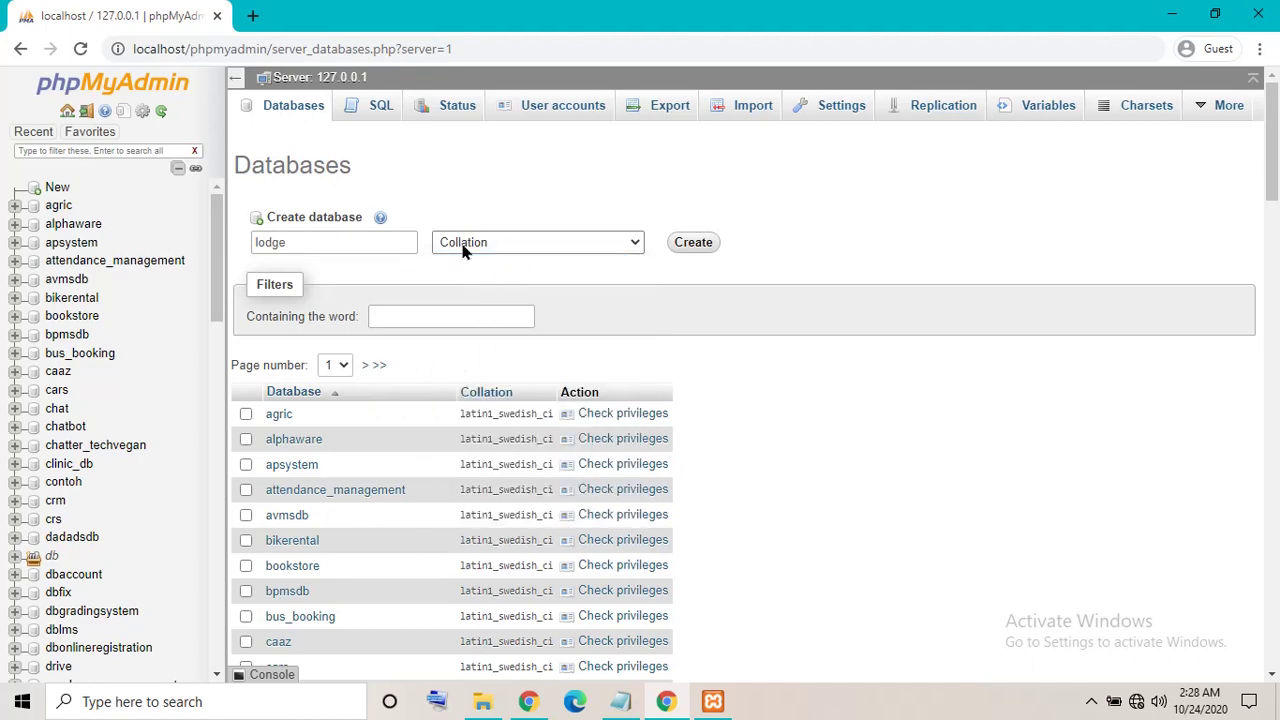
pyautogui.click(681, 249)
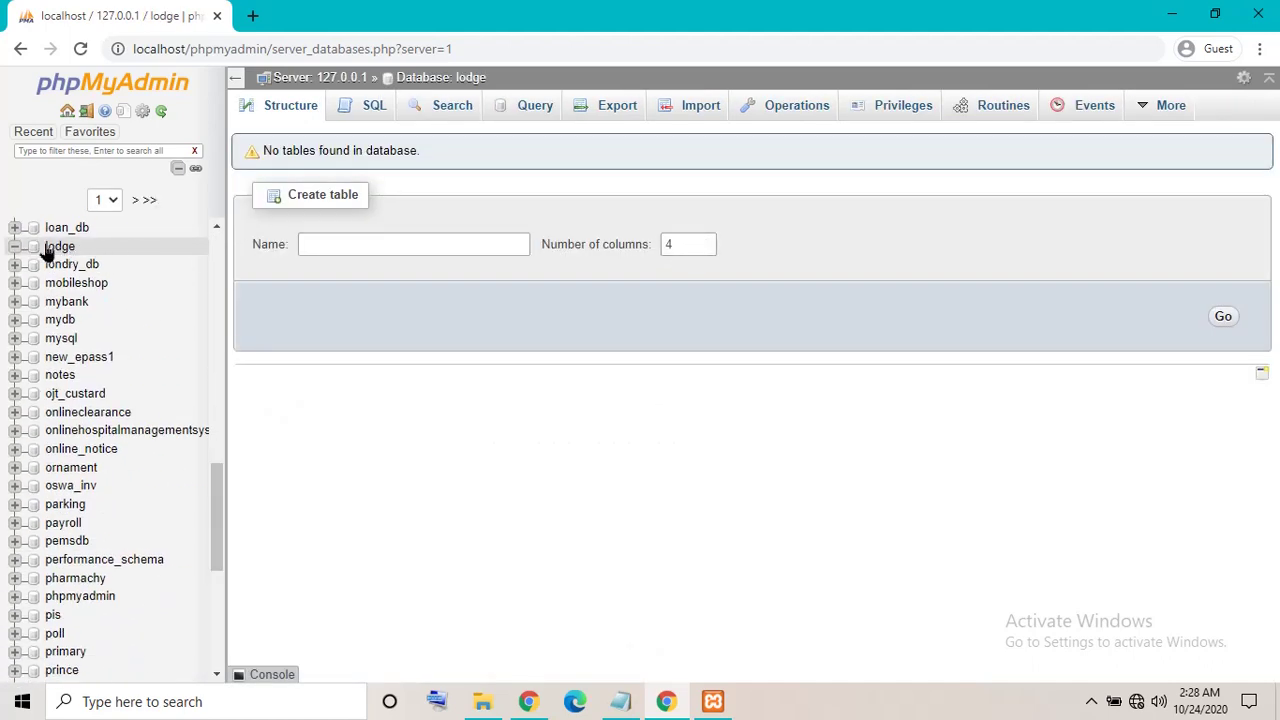
# - Import lodge.sql from the desktop's Hotel-Room-Booking-System folder into the lodge database, keeping the default SQL import options
pyautogui.click(697, 106)
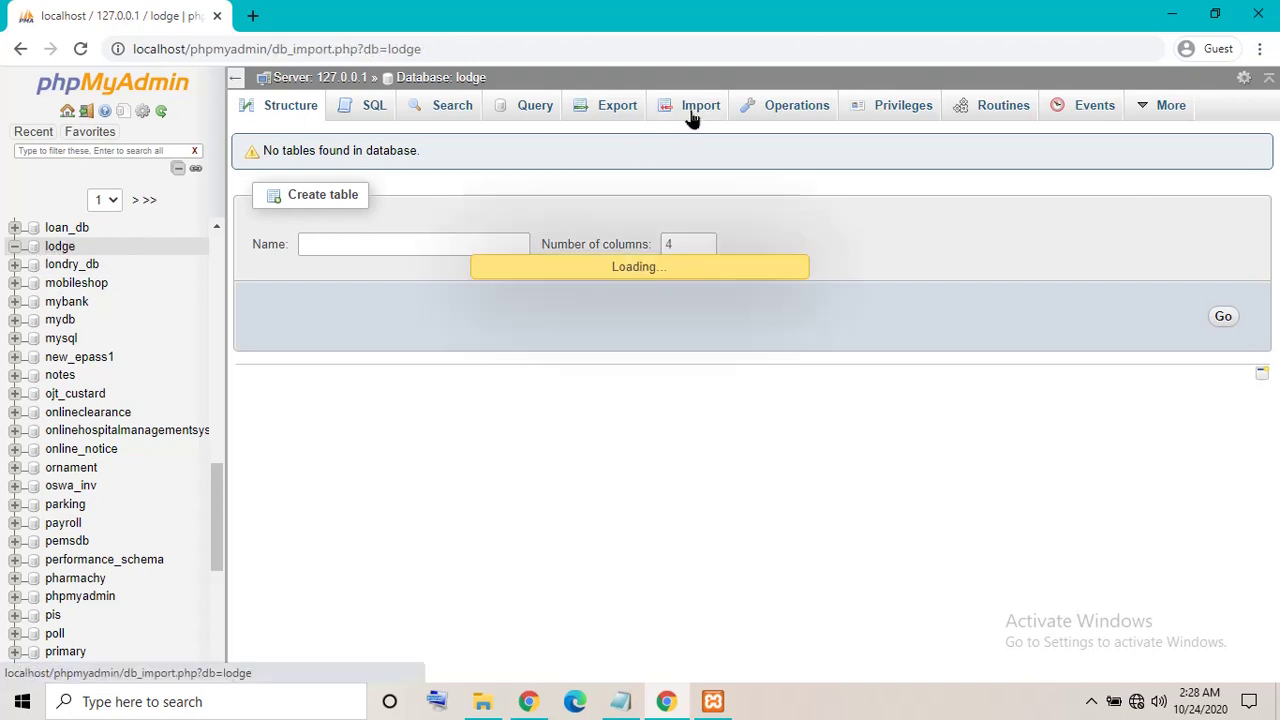
pyautogui.click(482, 701)
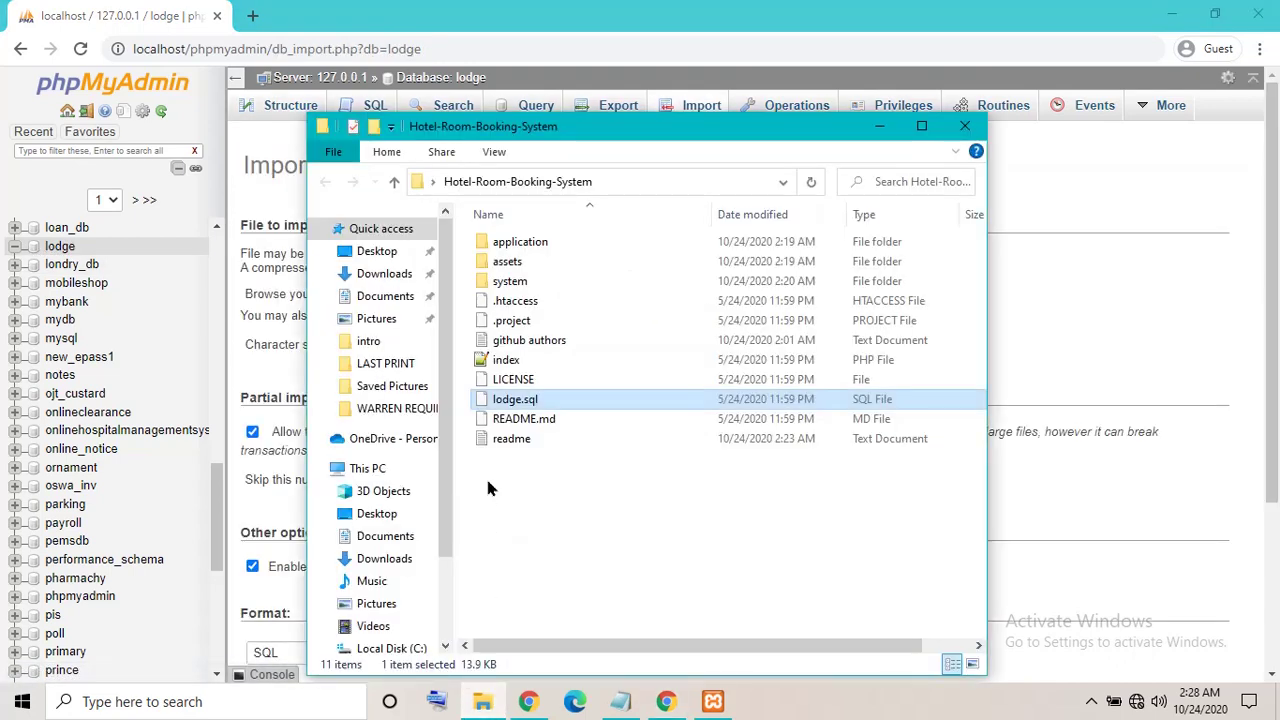
pyautogui.click(893, 126)
pyautogui.click(412, 294)
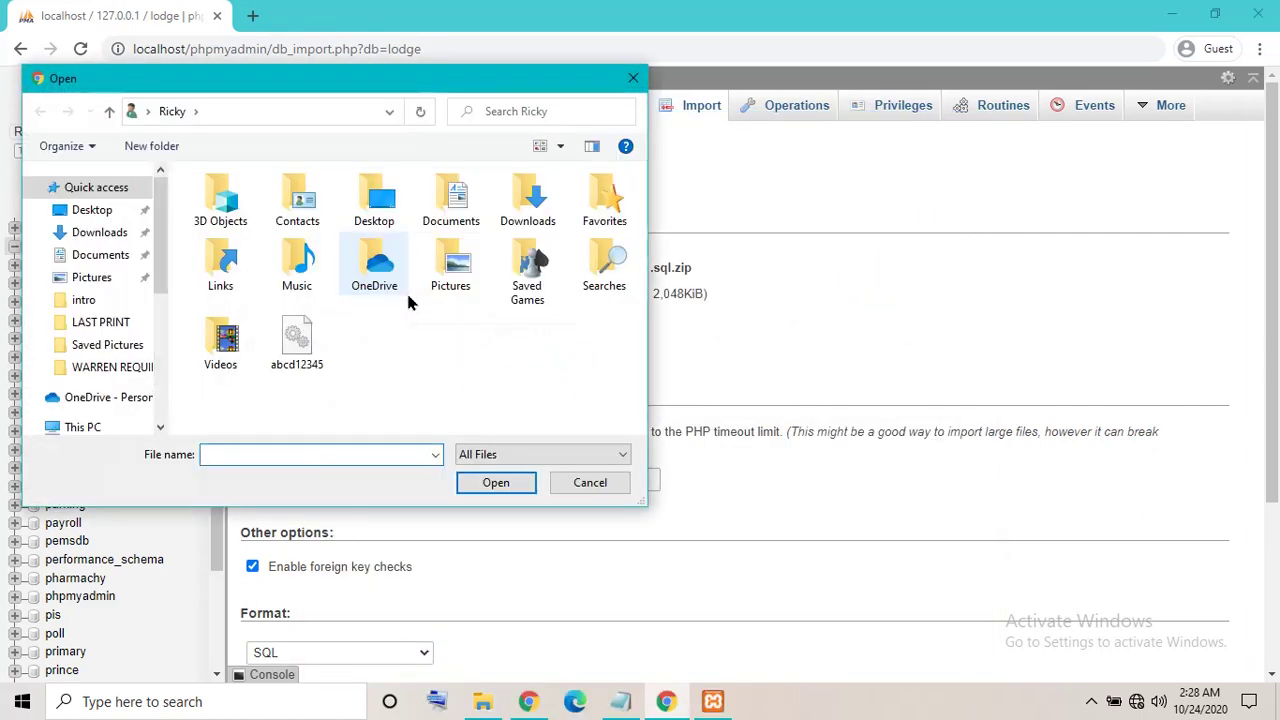
pyautogui.click(90, 209)
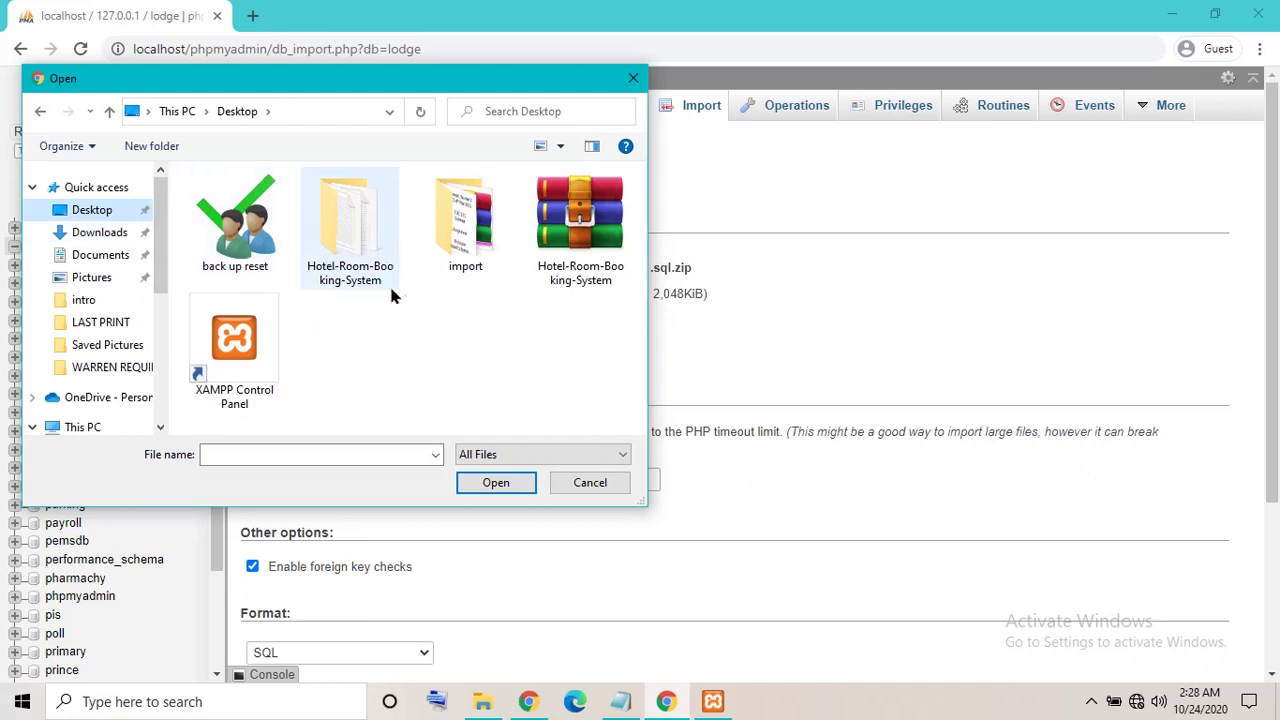
pyautogui.doubleClick(350, 246)
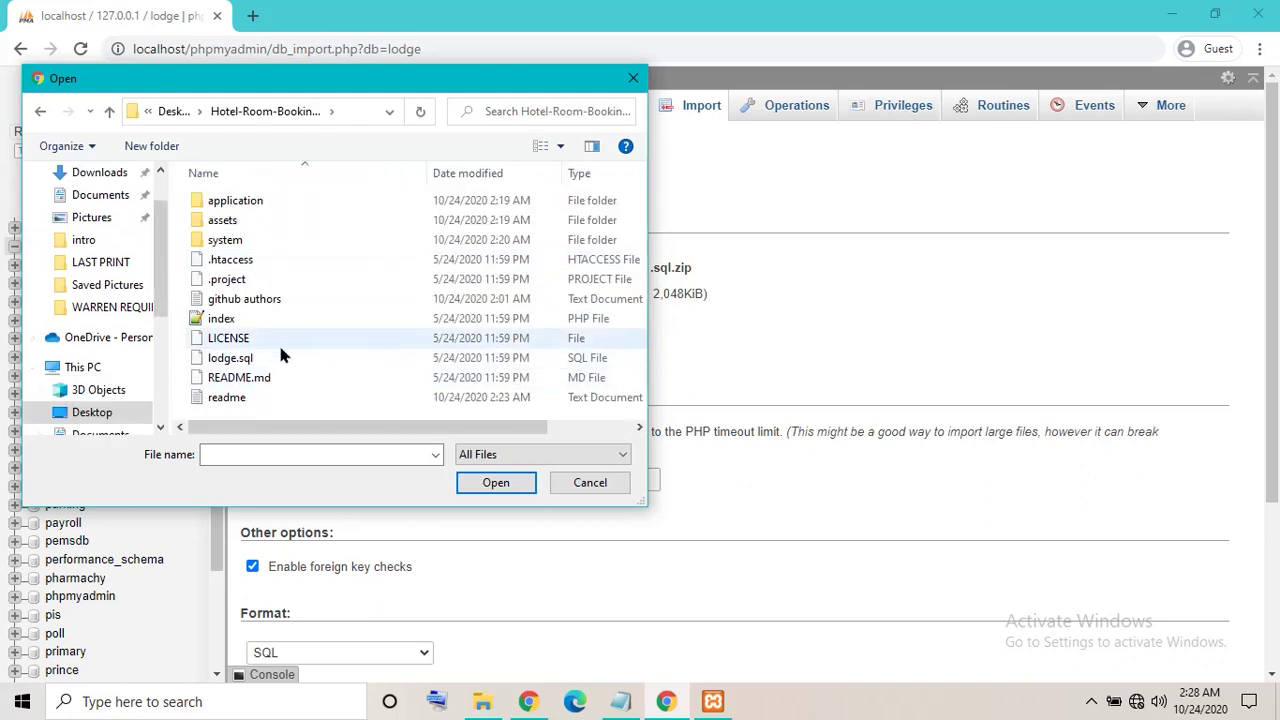
pyautogui.click(245, 358)
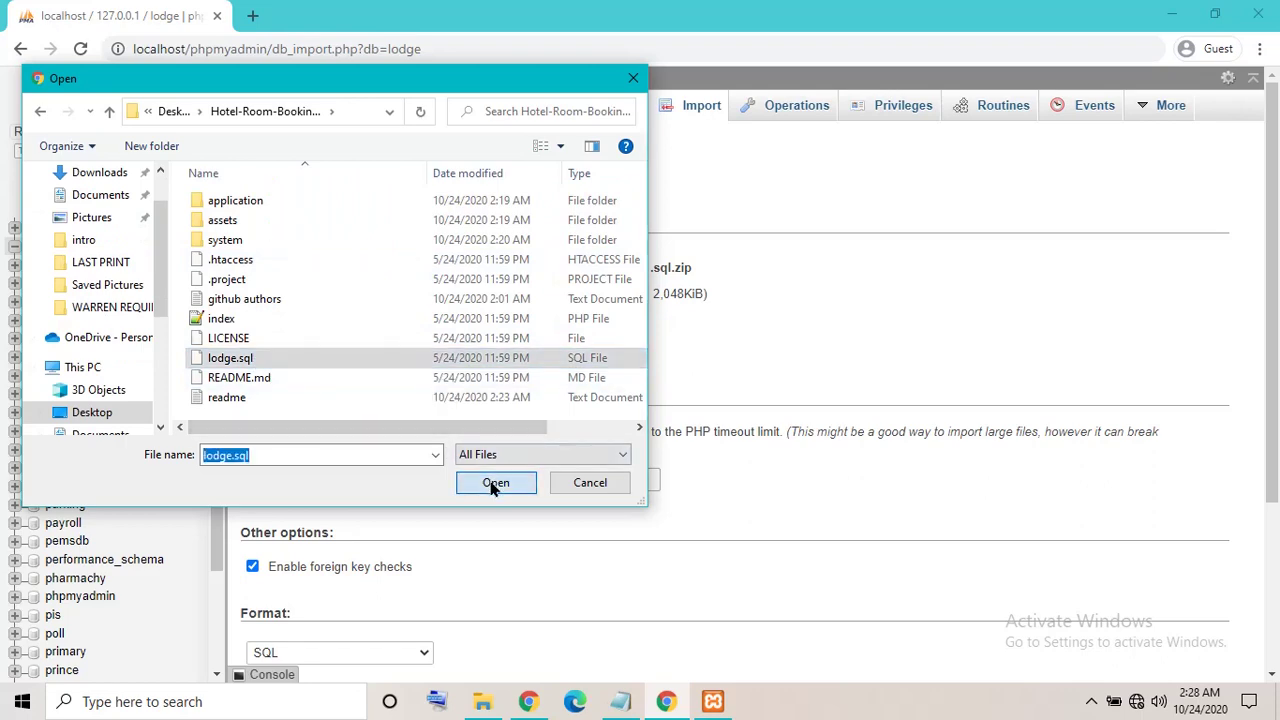
pyautogui.click(494, 483)
pyautogui.moveTo(1272, 380); pyautogui.dragTo(1277, 549)
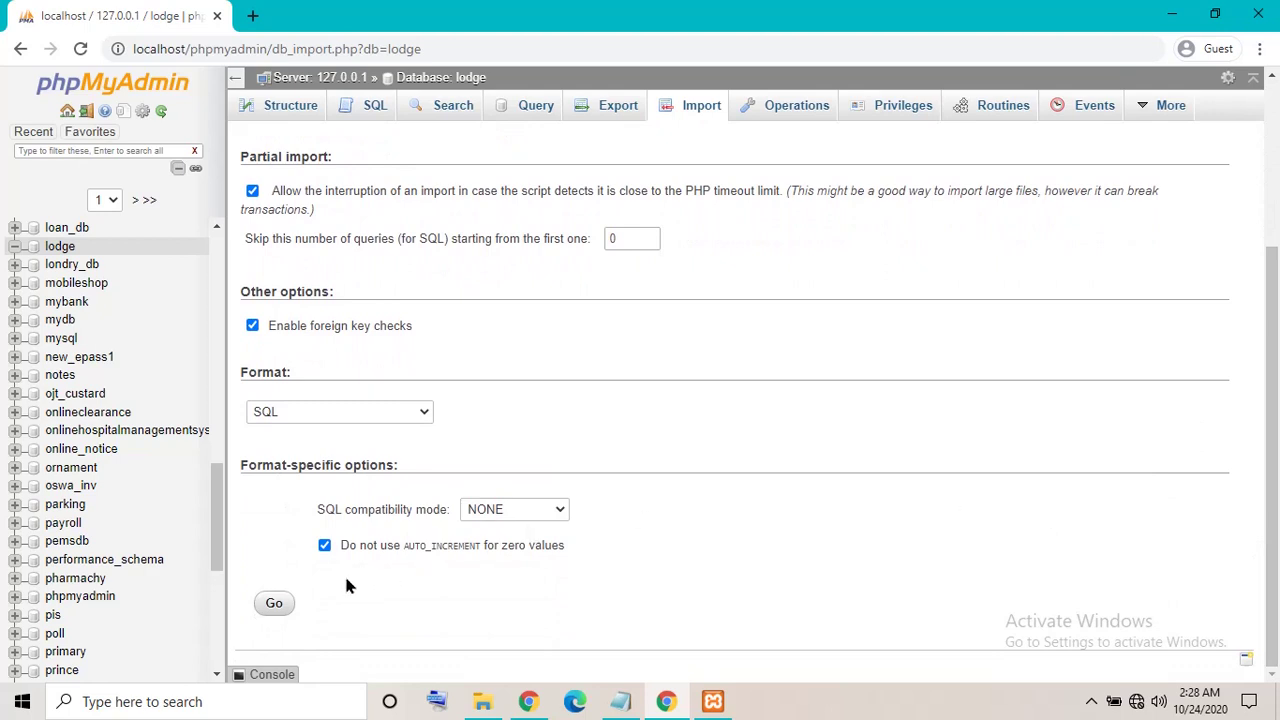
pyautogui.click(276, 613)
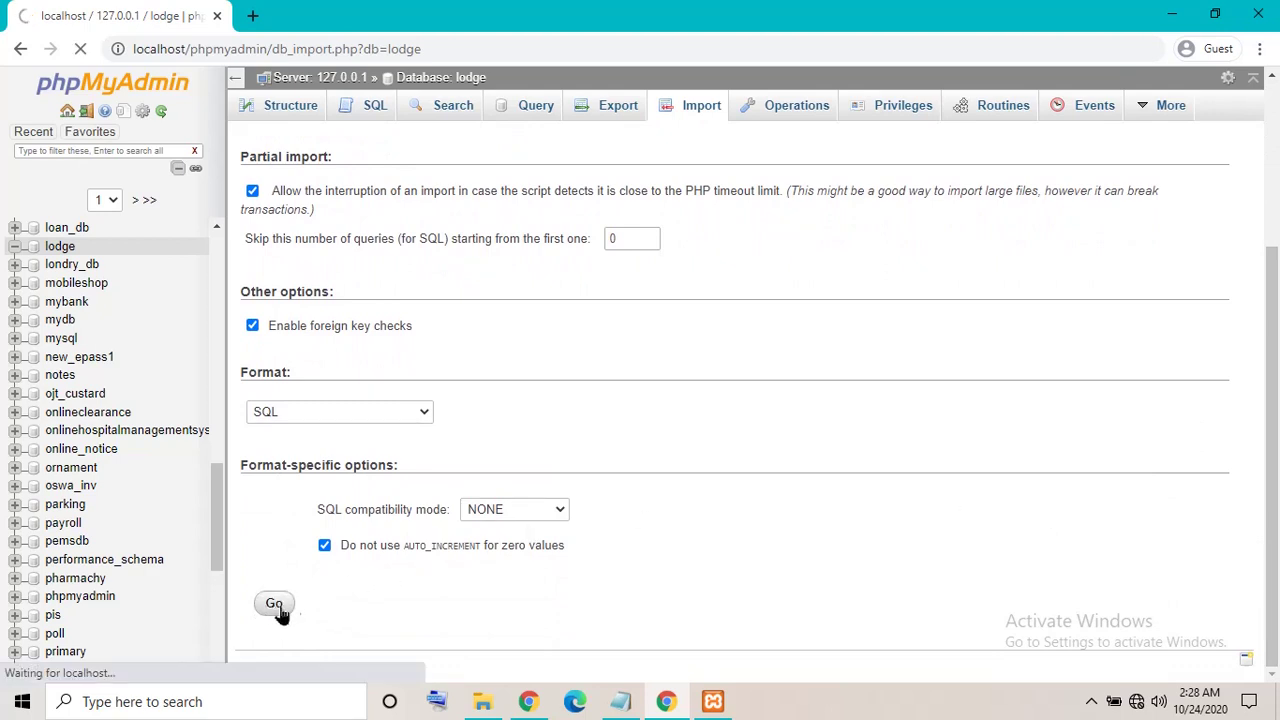
# - Switch to Notepad, replace the note's text with "wait to succes import" and minimize the note
pyautogui.click(620, 701)
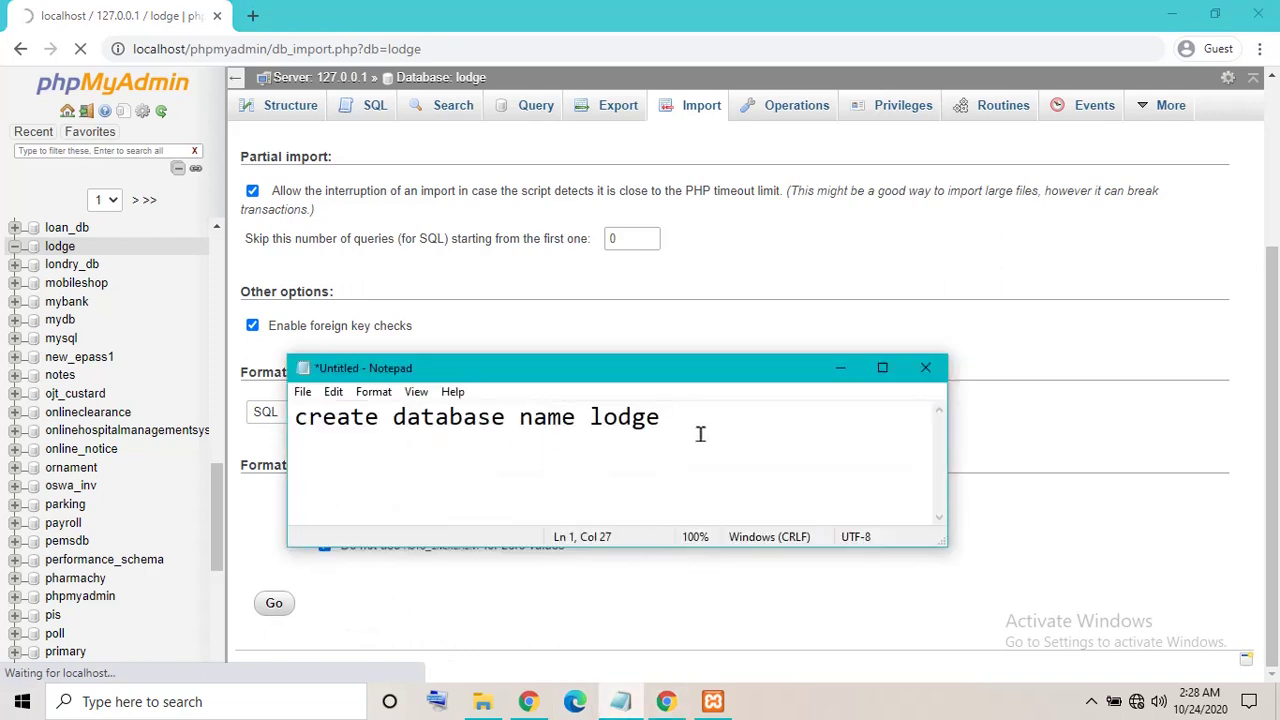
pyautogui.hotkey('ctrl', 'a')
pyautogui.press('BackSpace')
pyautogui.write('W')
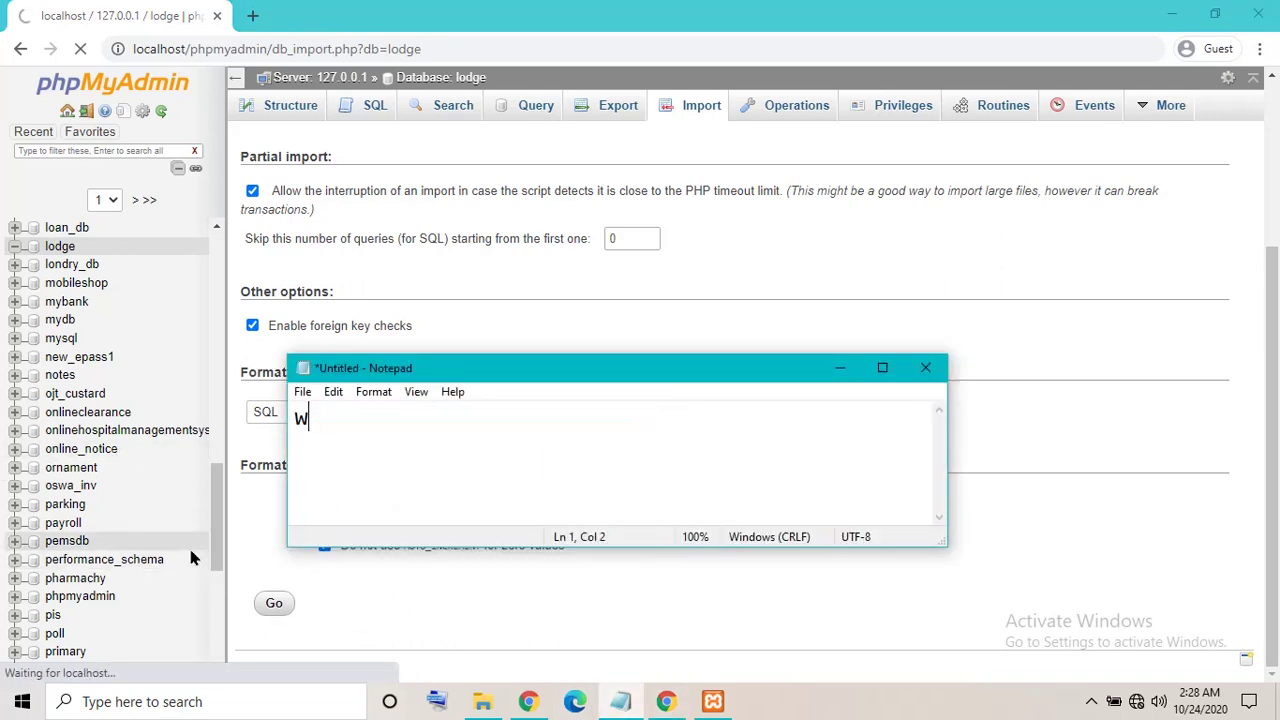
pyautogui.write('ait to succ')
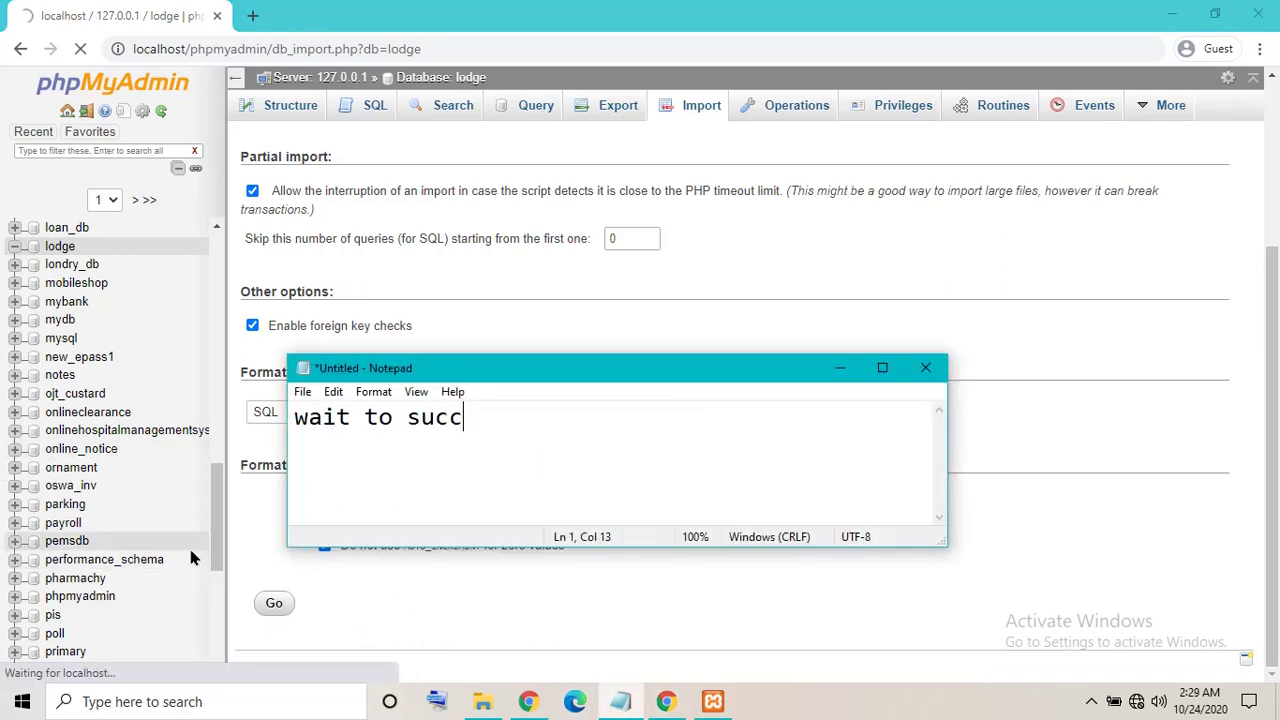
pyautogui.write('es import')
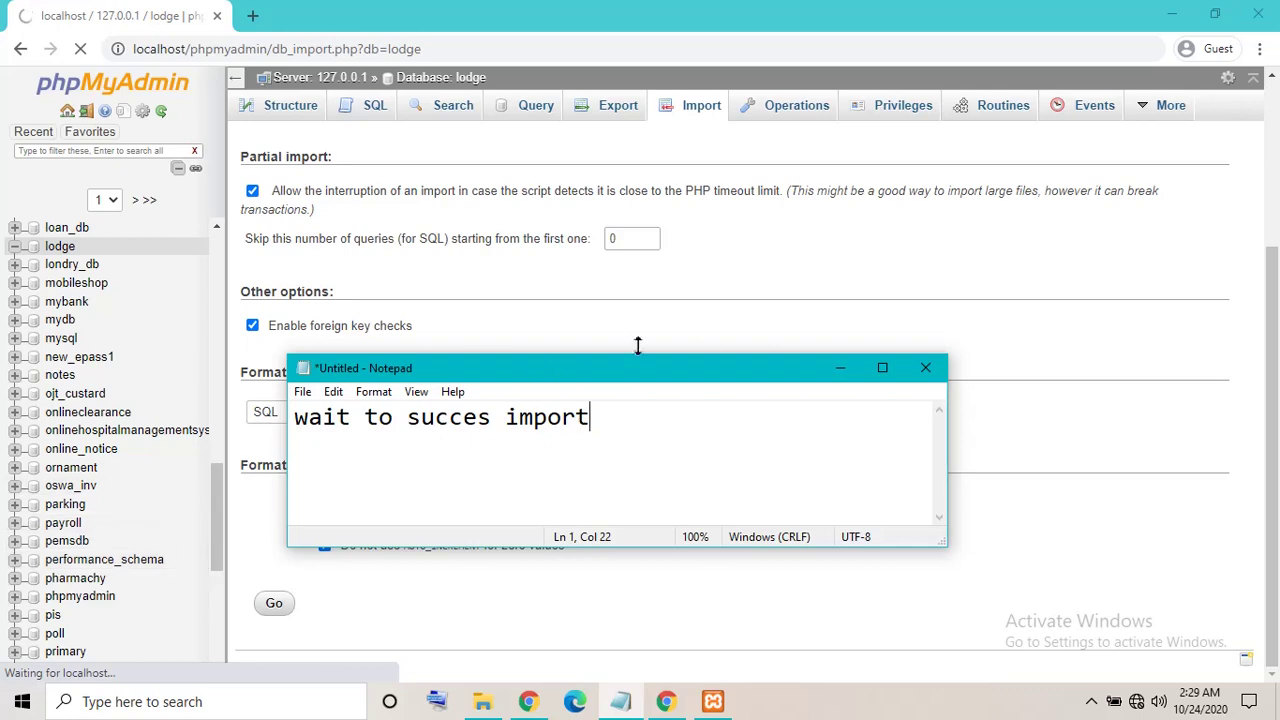
pyautogui.click(838, 368)
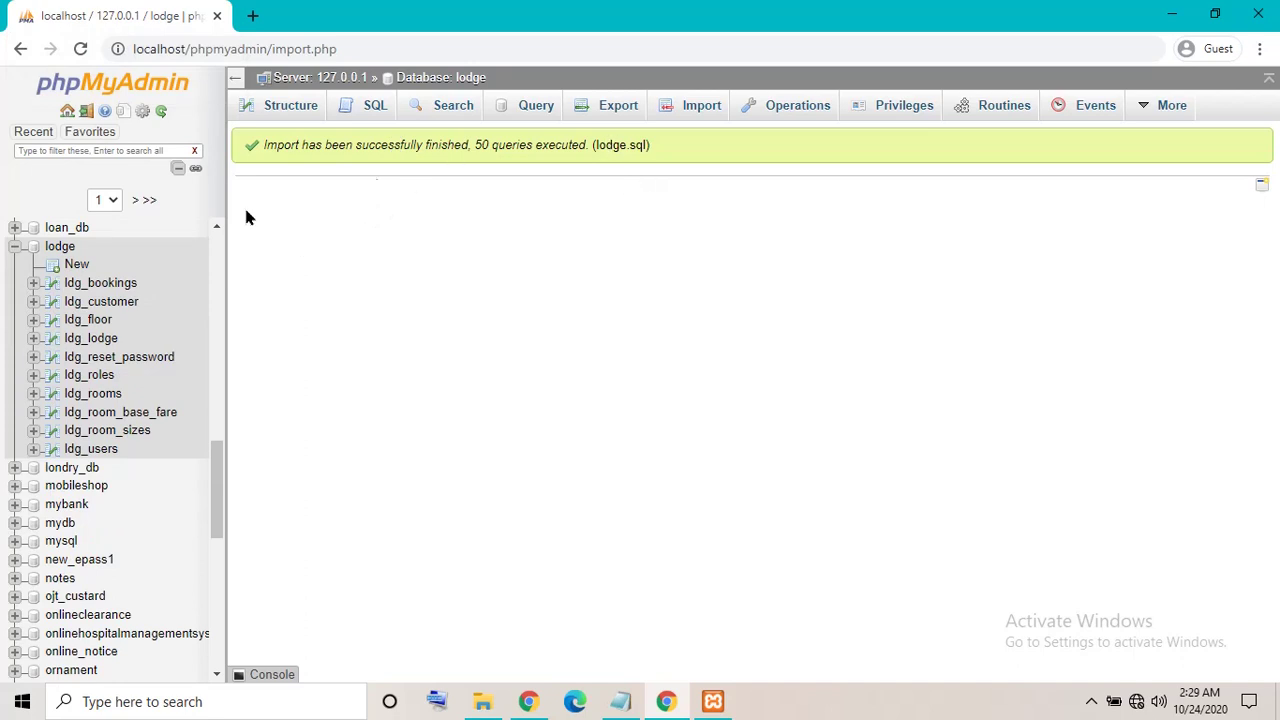
# - Browse the records of each imported lodge table in order, from ldg_bookings through ldg_users
pyautogui.click(71, 286)
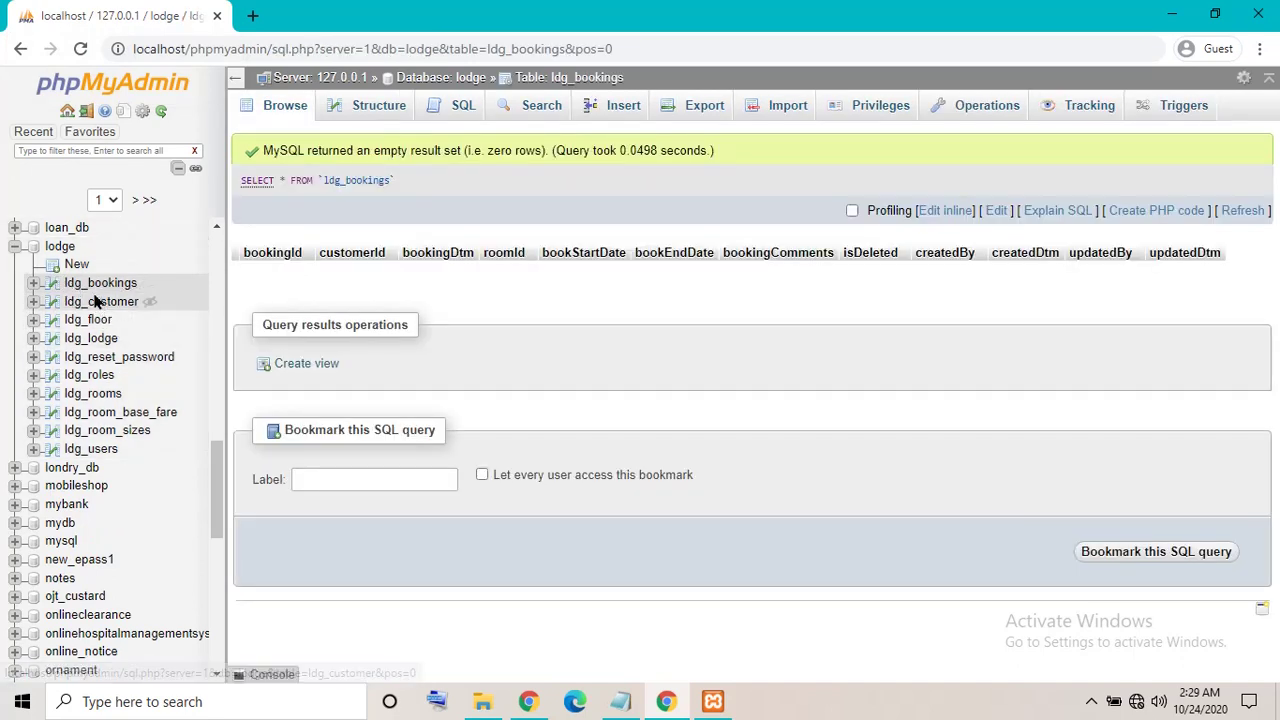
pyautogui.click(97, 303)
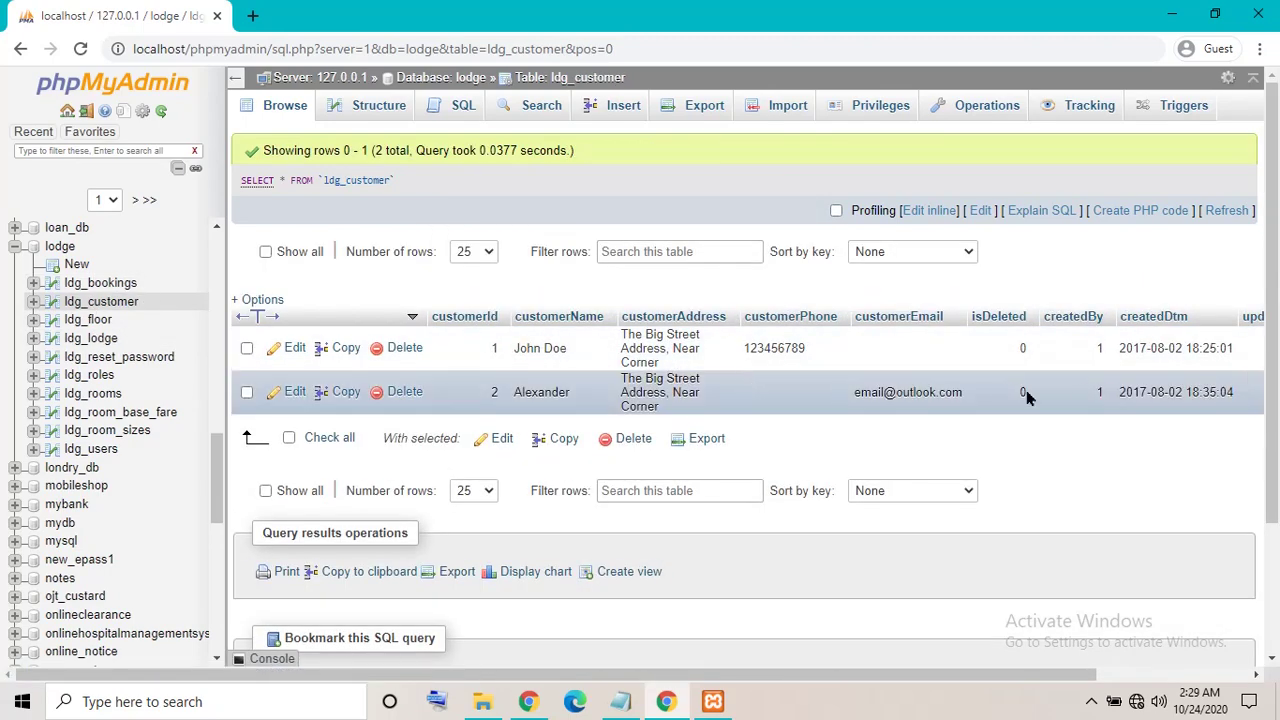
pyautogui.click(88, 321)
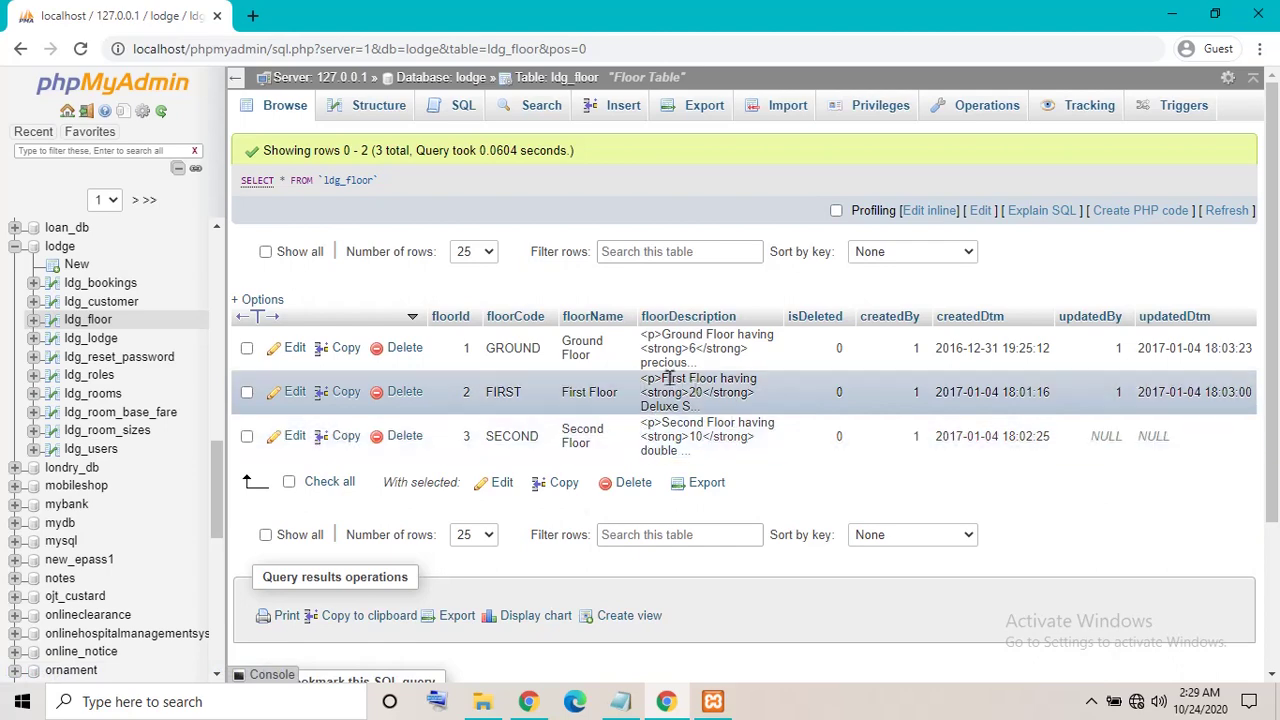
pyautogui.click(90, 339)
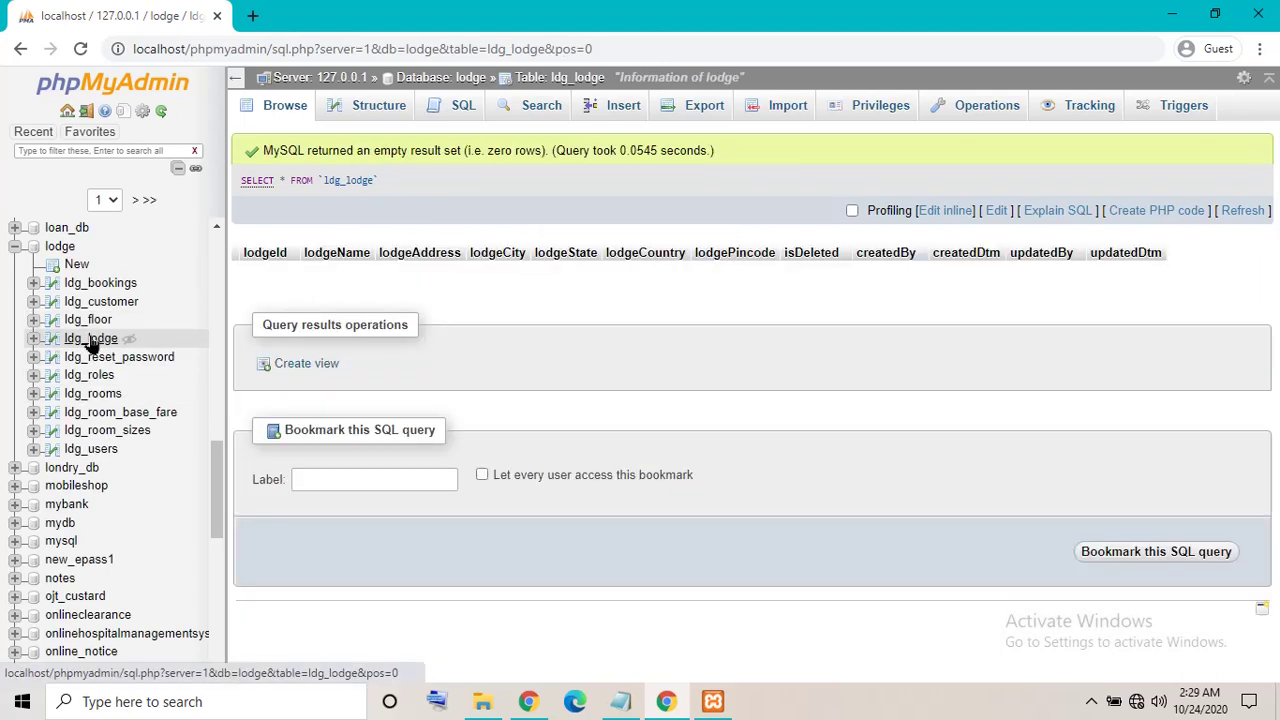
pyautogui.click(93, 363)
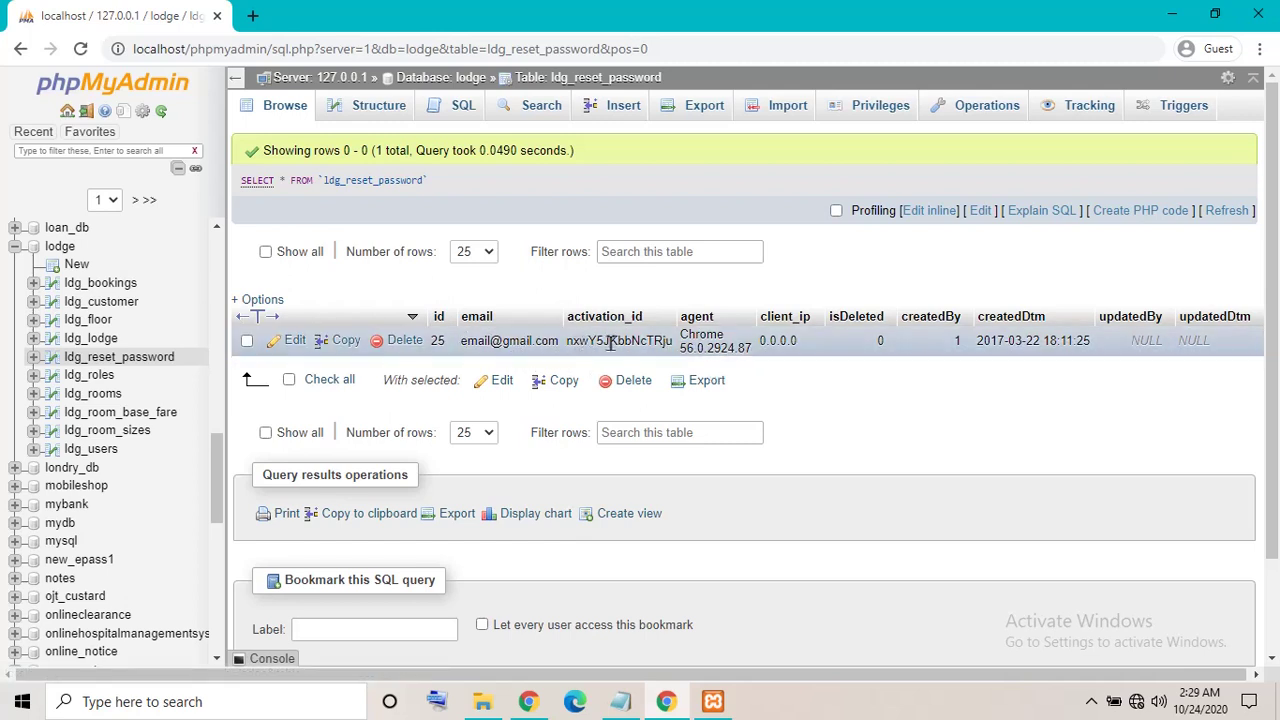
pyautogui.click(88, 379)
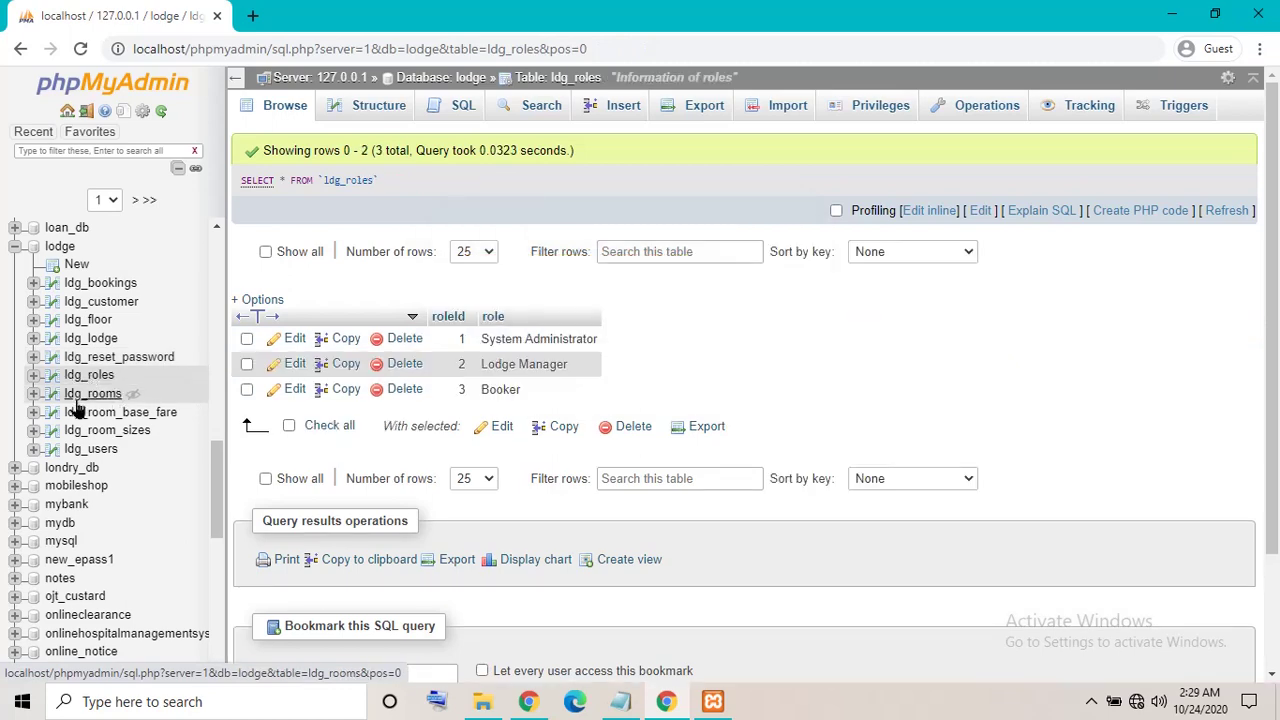
pyautogui.click(76, 400)
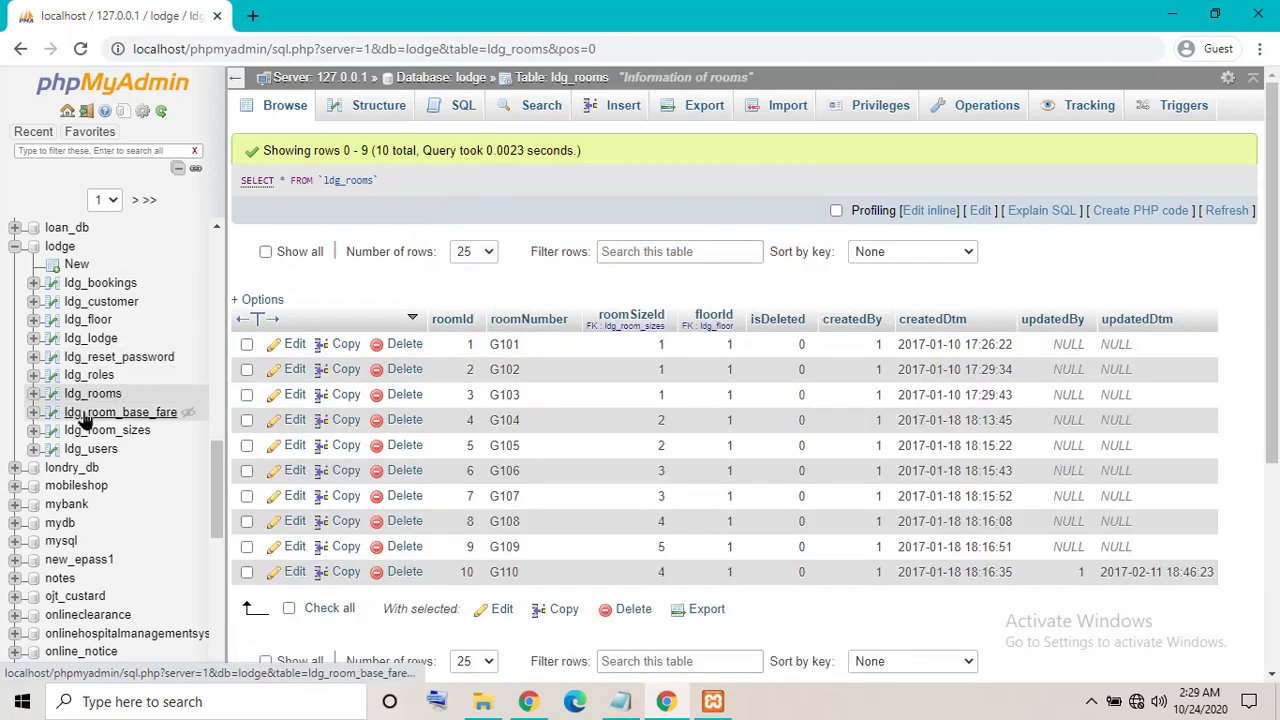
pyautogui.click(82, 413)
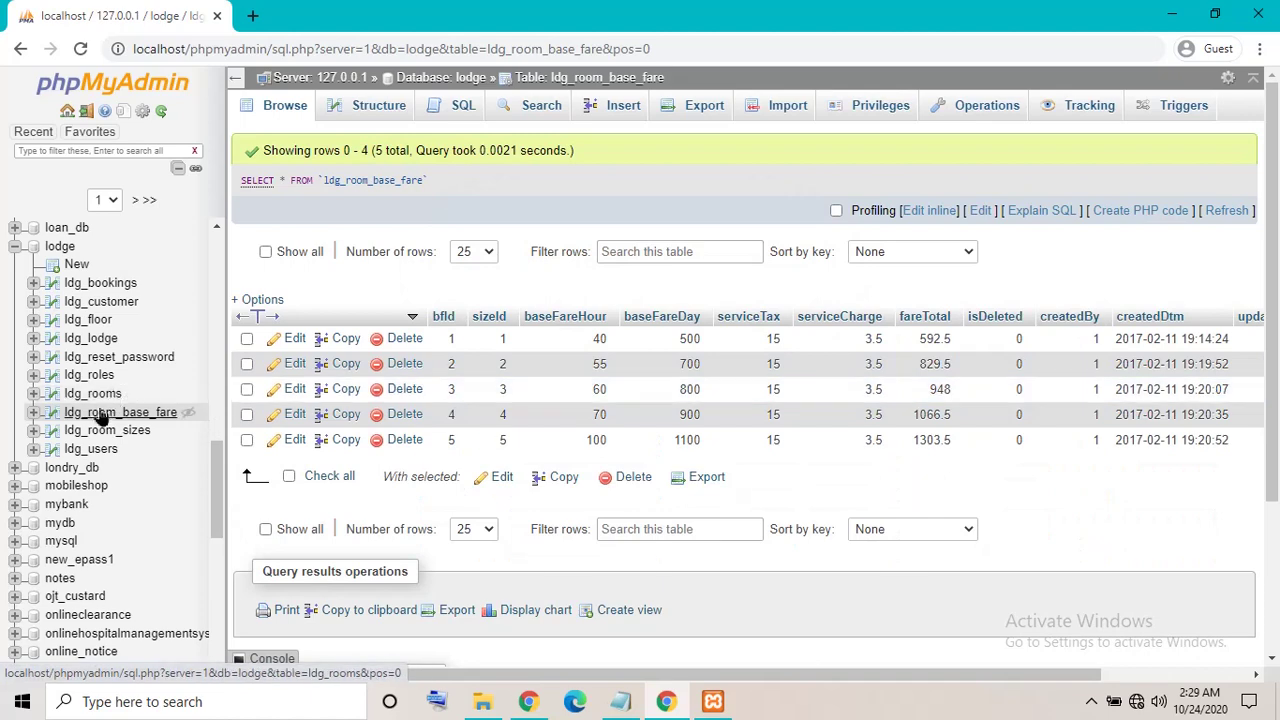
pyautogui.click(163, 412)
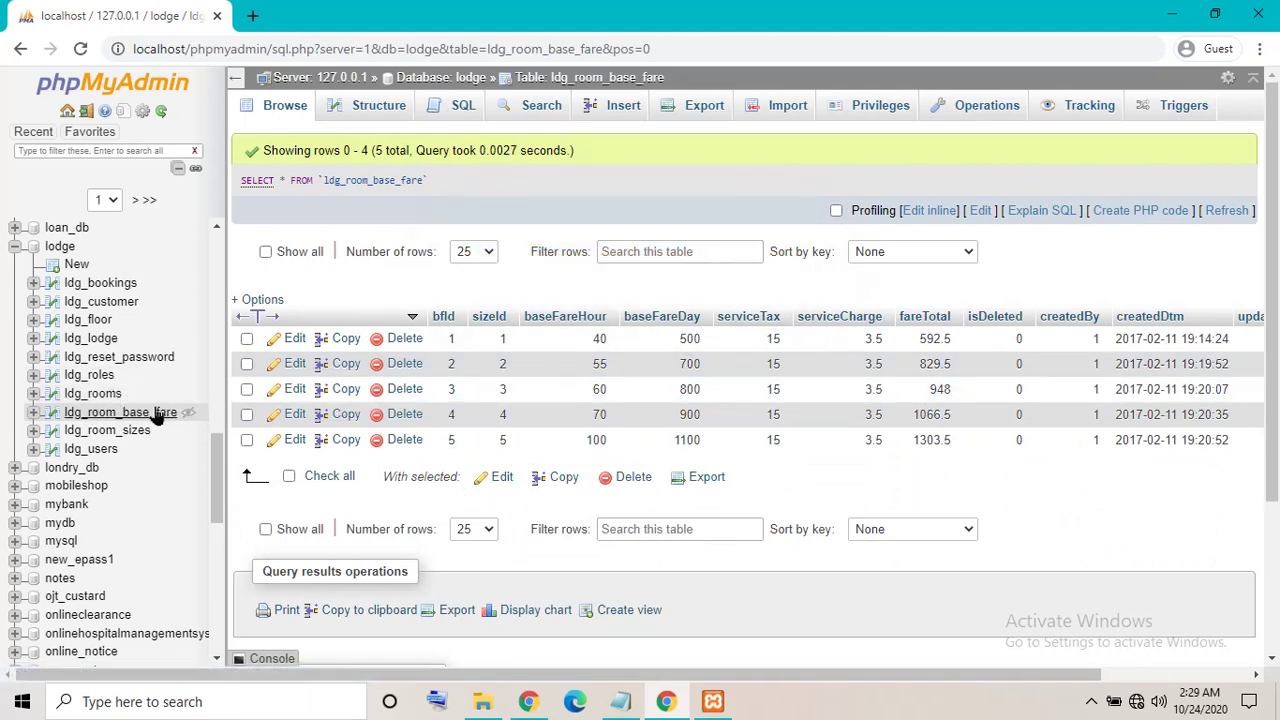
pyautogui.click(107, 432)
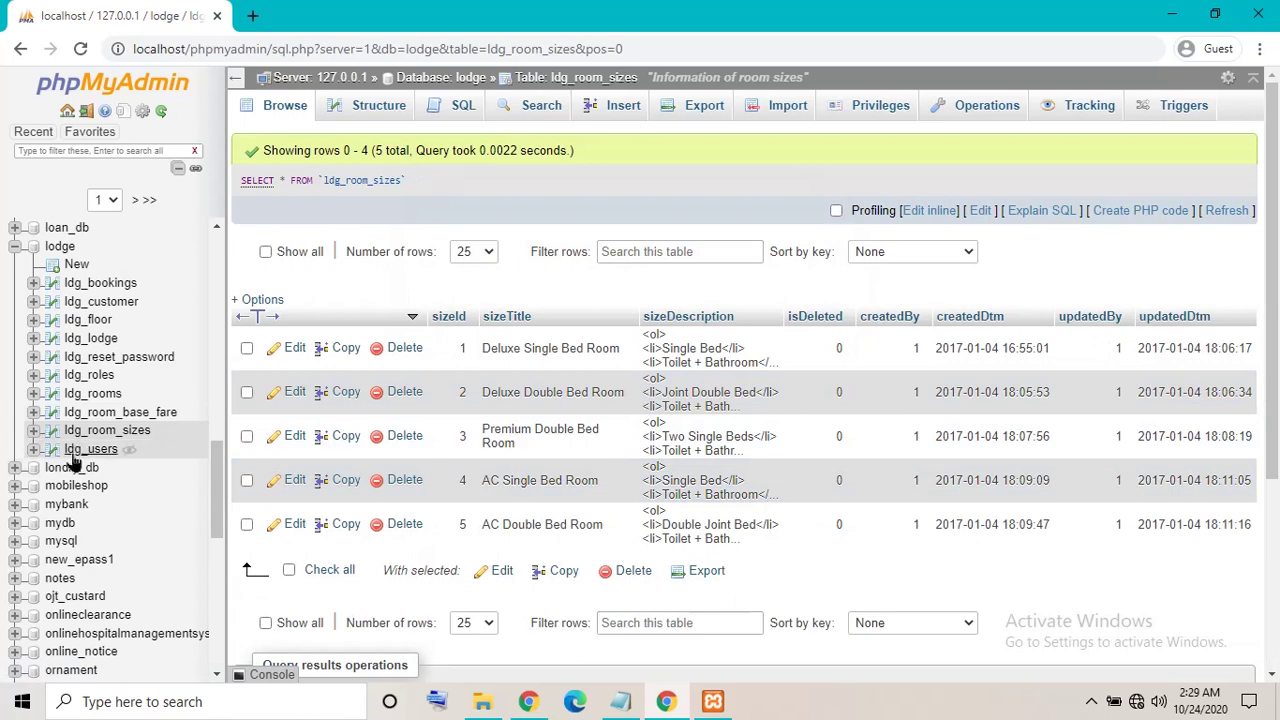
pyautogui.click(78, 452)
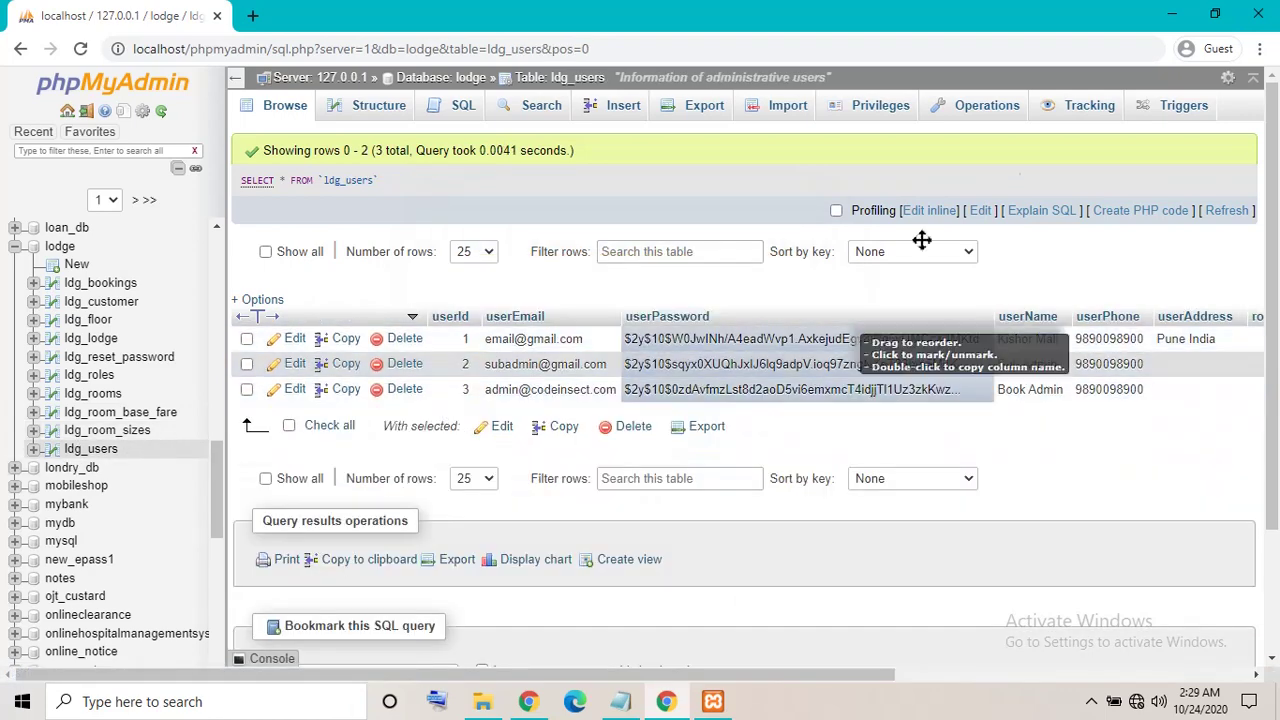
# - Minimize Chrome, switch to Notepad and replace the note's text with "my xampp install in drive E"
pyautogui.click(1172, 14)
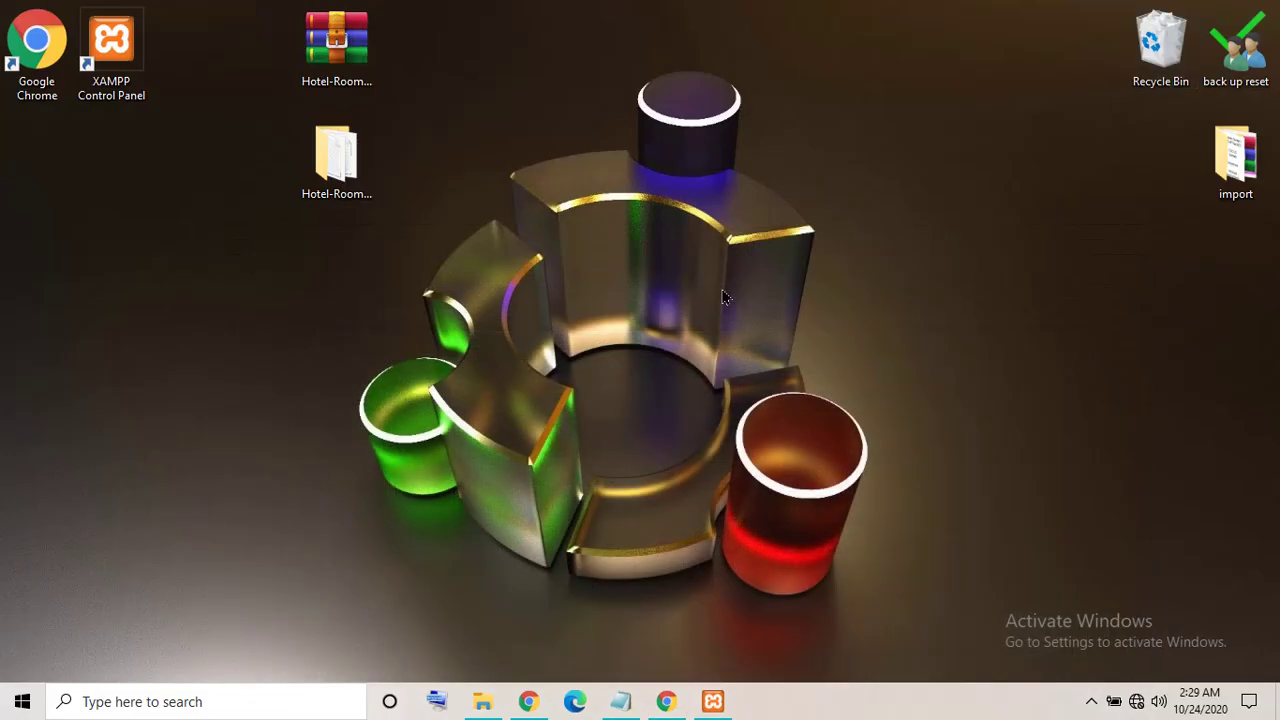
pyautogui.click(620, 701)
pyautogui.moveTo(618, 435); pyautogui.dragTo(2, 377)
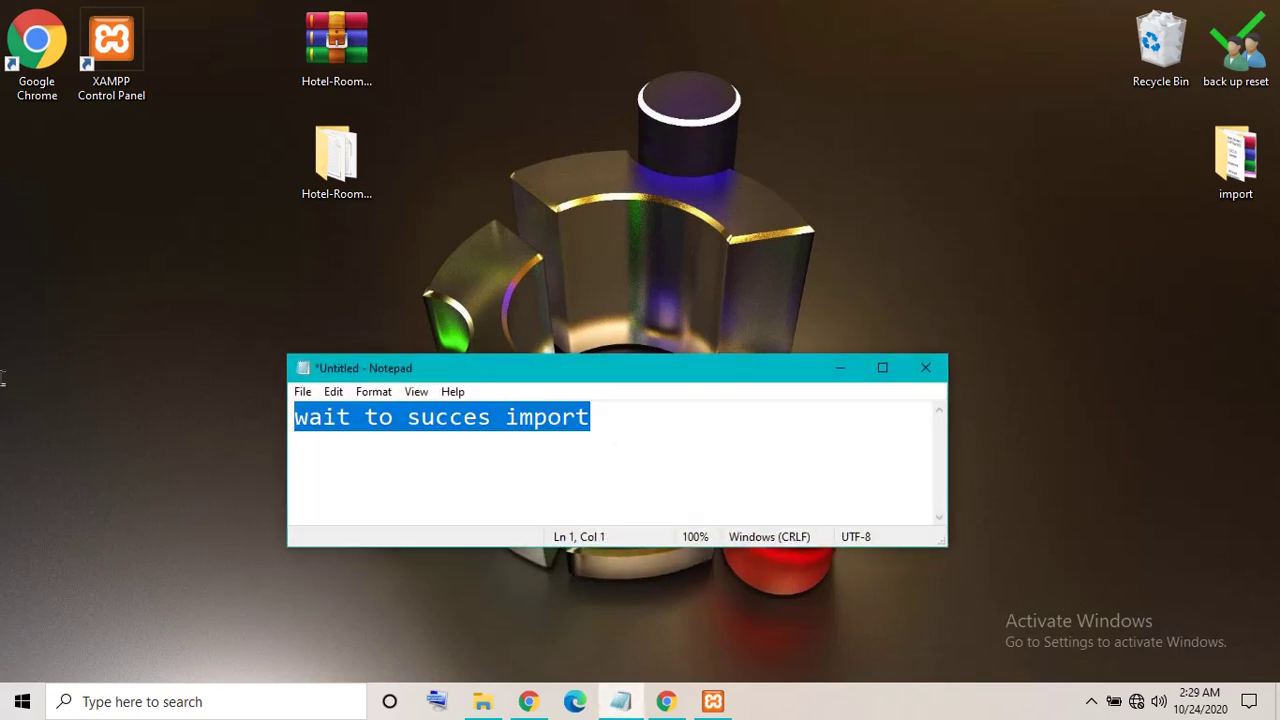
pyautogui.write('my xampp in')
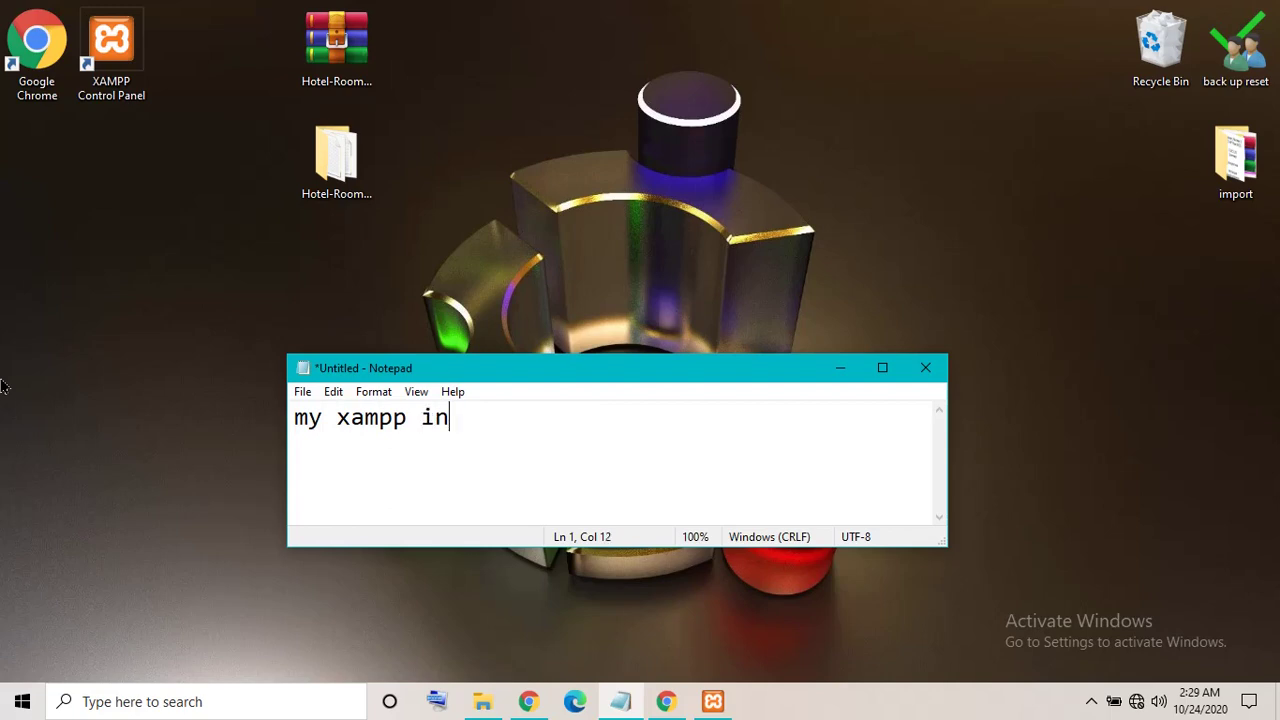
pyautogui.write('stall in drive E')
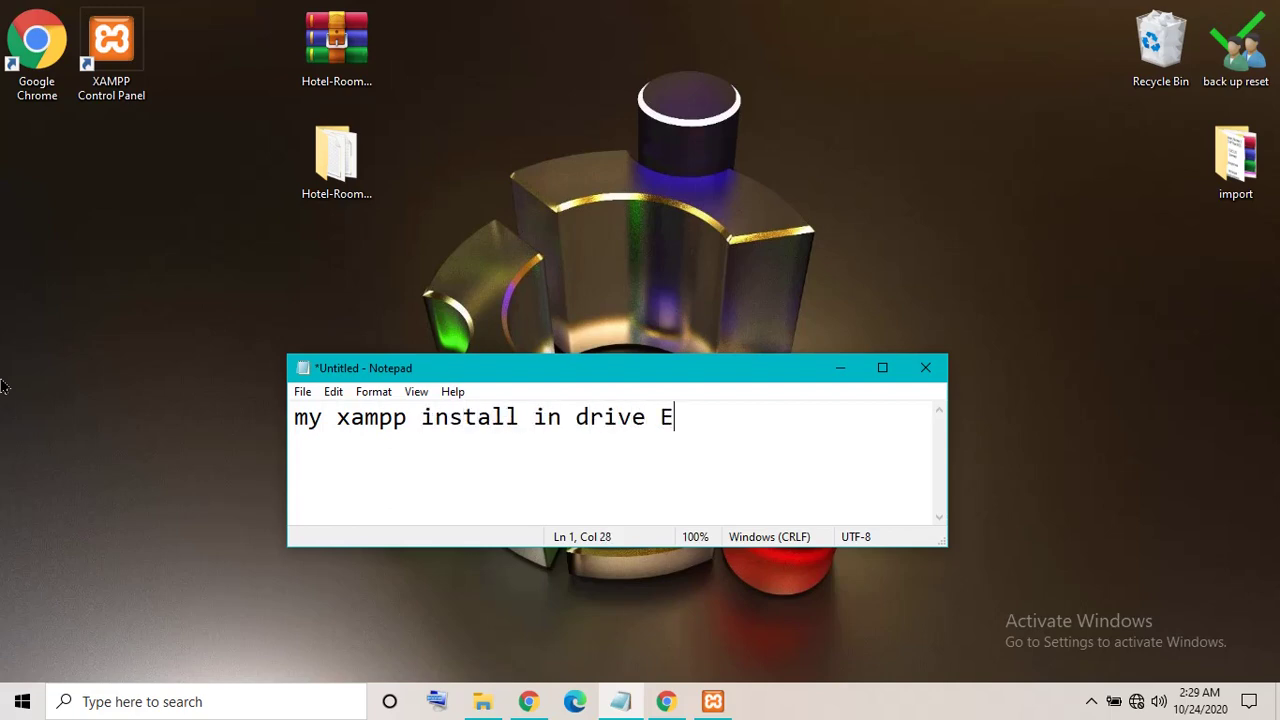
# - Minimize the note and copy the extracted Hotel-Room-Booking-System folder on the desktop
pyautogui.click(840, 368)
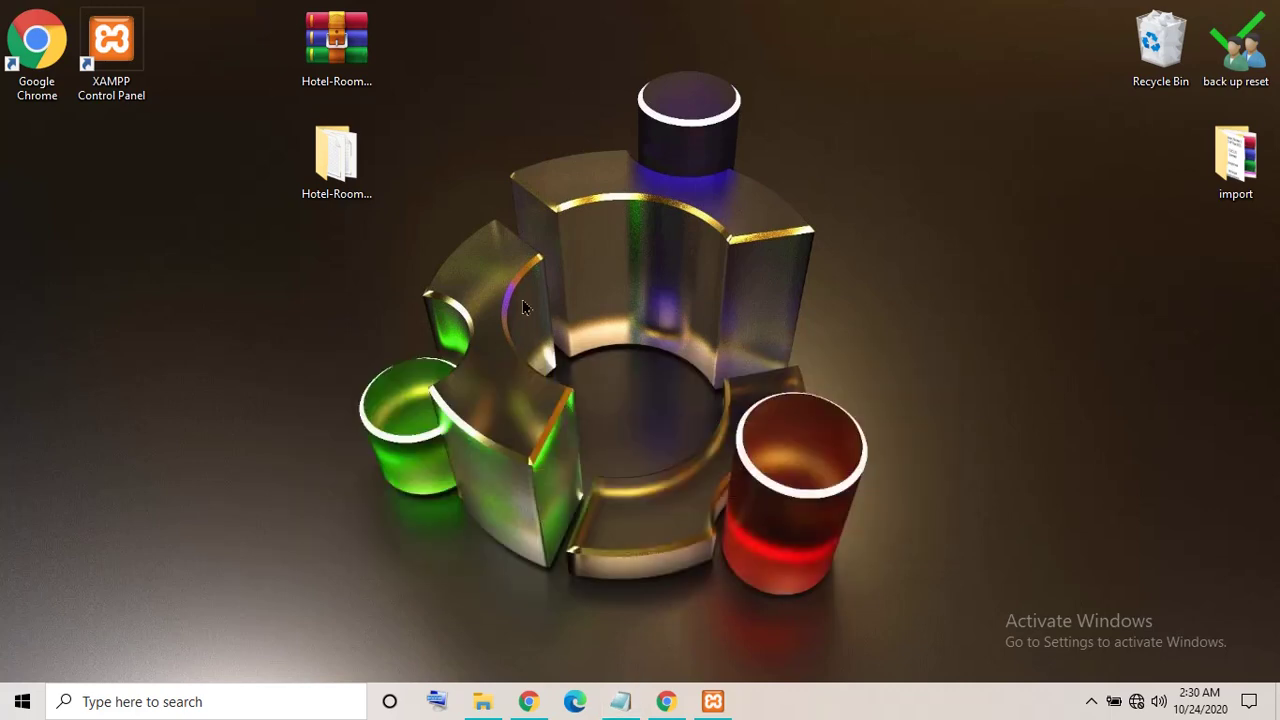
pyautogui.rightClick(355, 173)
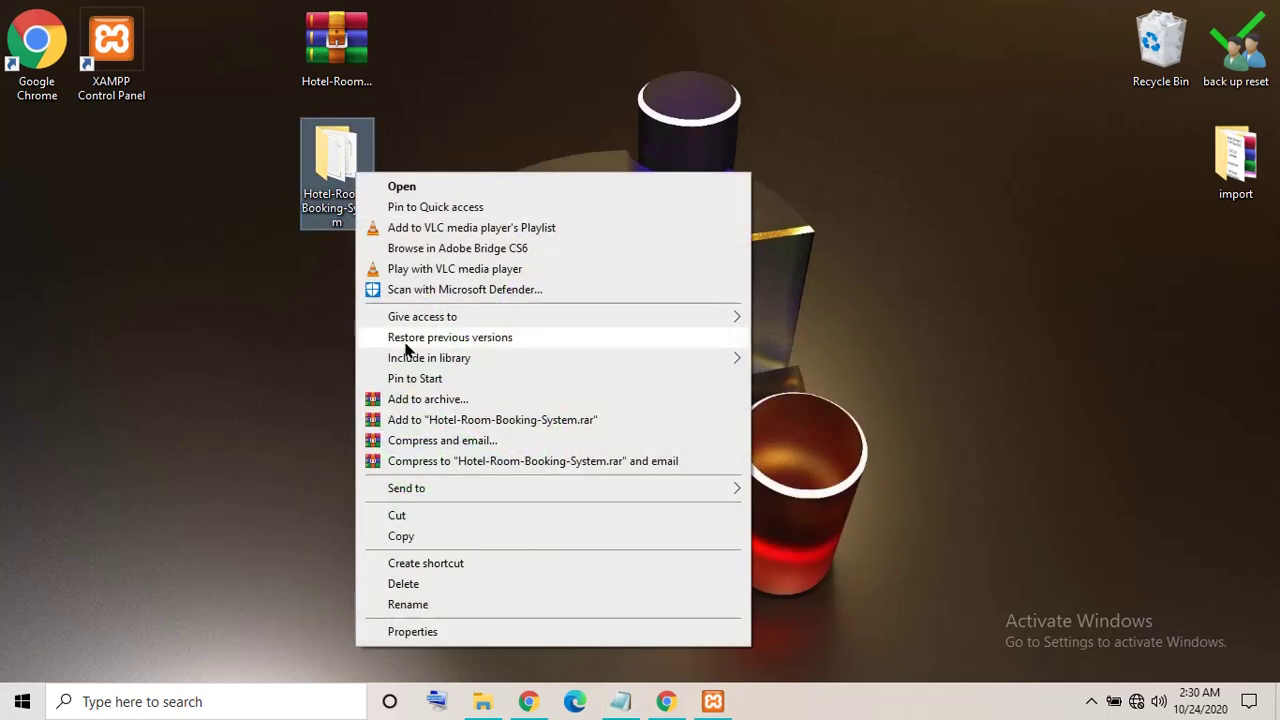
pyautogui.click(410, 536)
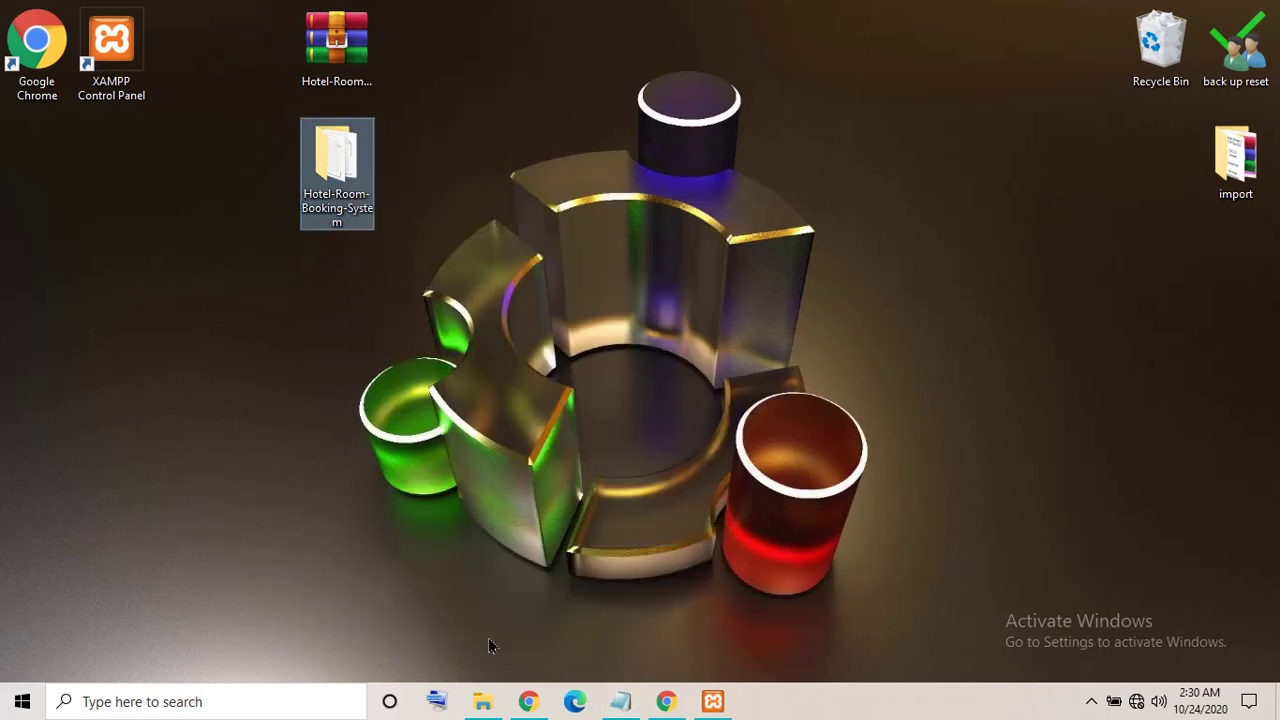
# - Close the open project folder window and show This PC in a new, maximized File Explorer window
pyautogui.click(484, 705)
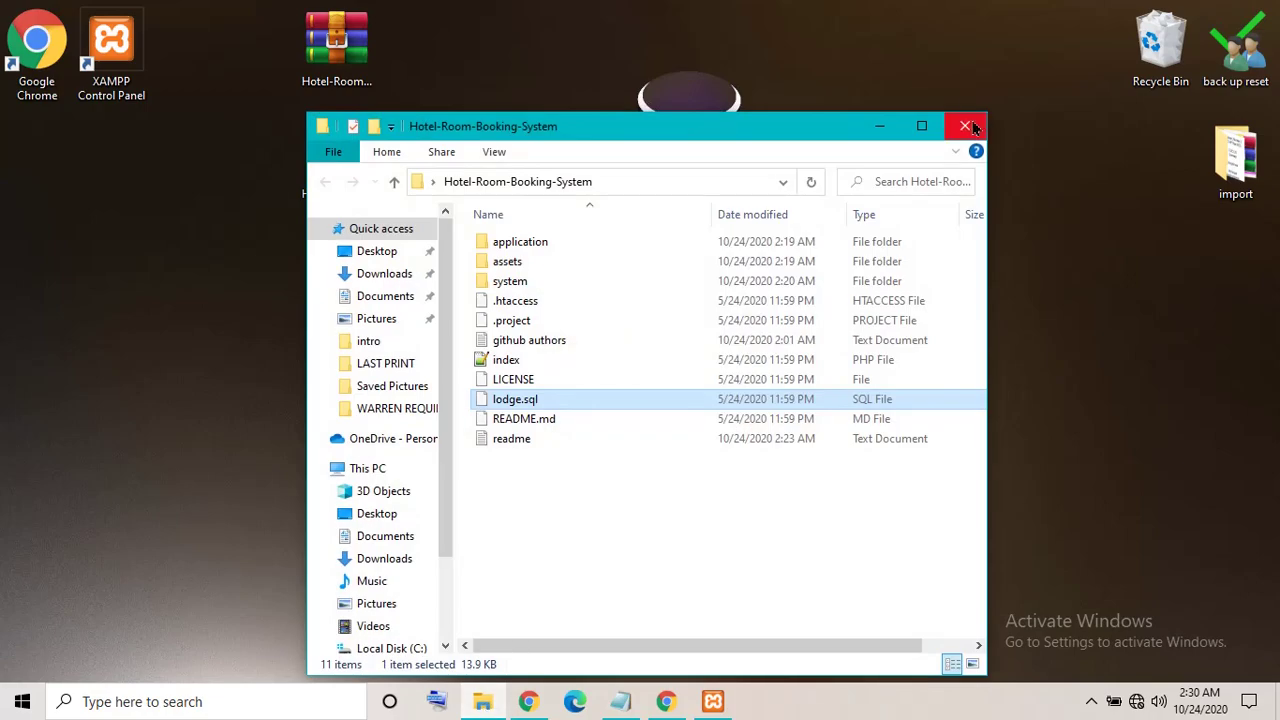
pyautogui.click(481, 704)
pyautogui.click(481, 704)
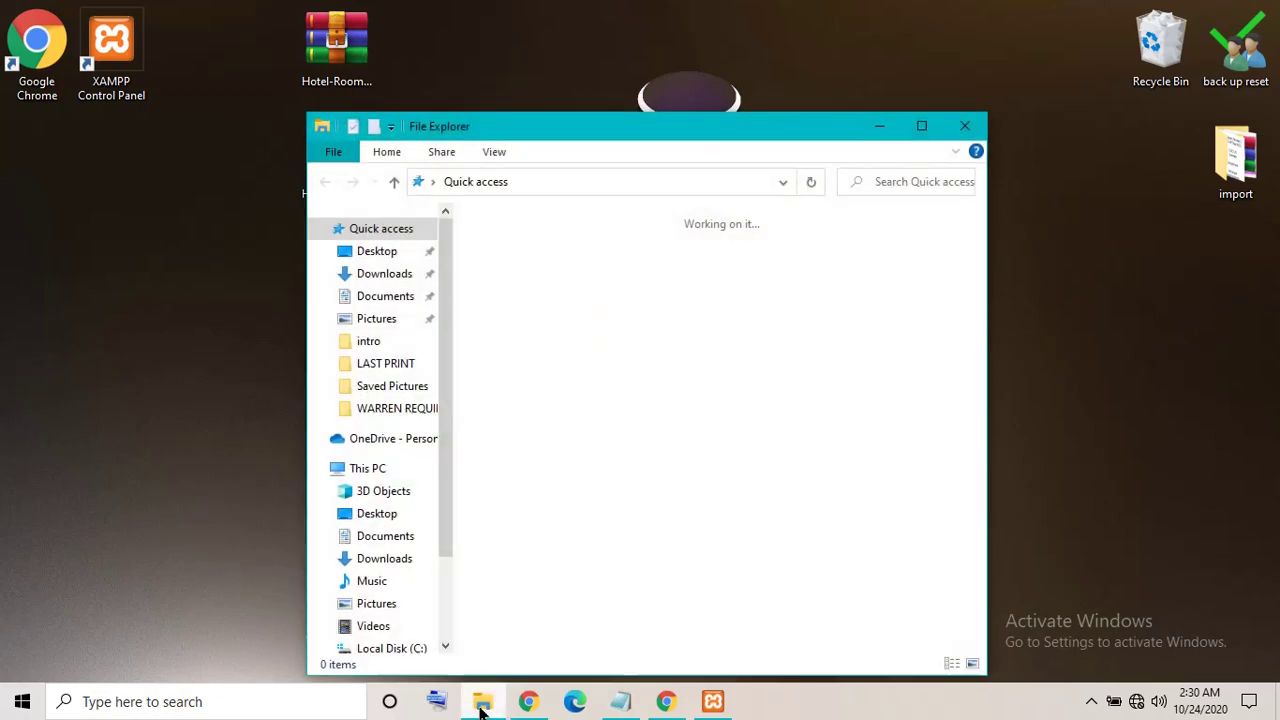
pyautogui.click(330, 467)
pyautogui.click(918, 127)
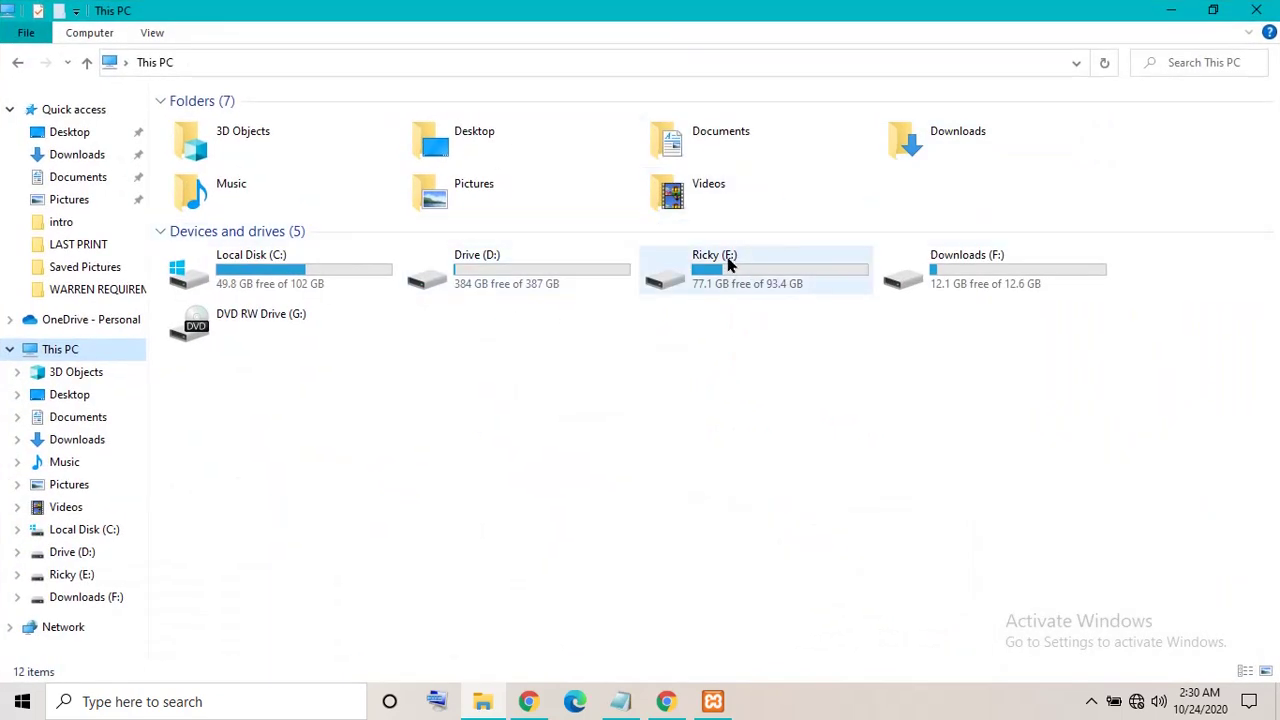
# - Open the htdocs folder inside 1xampp on drive E
pyautogui.click(729, 268)
pyautogui.rightClick(729, 269)
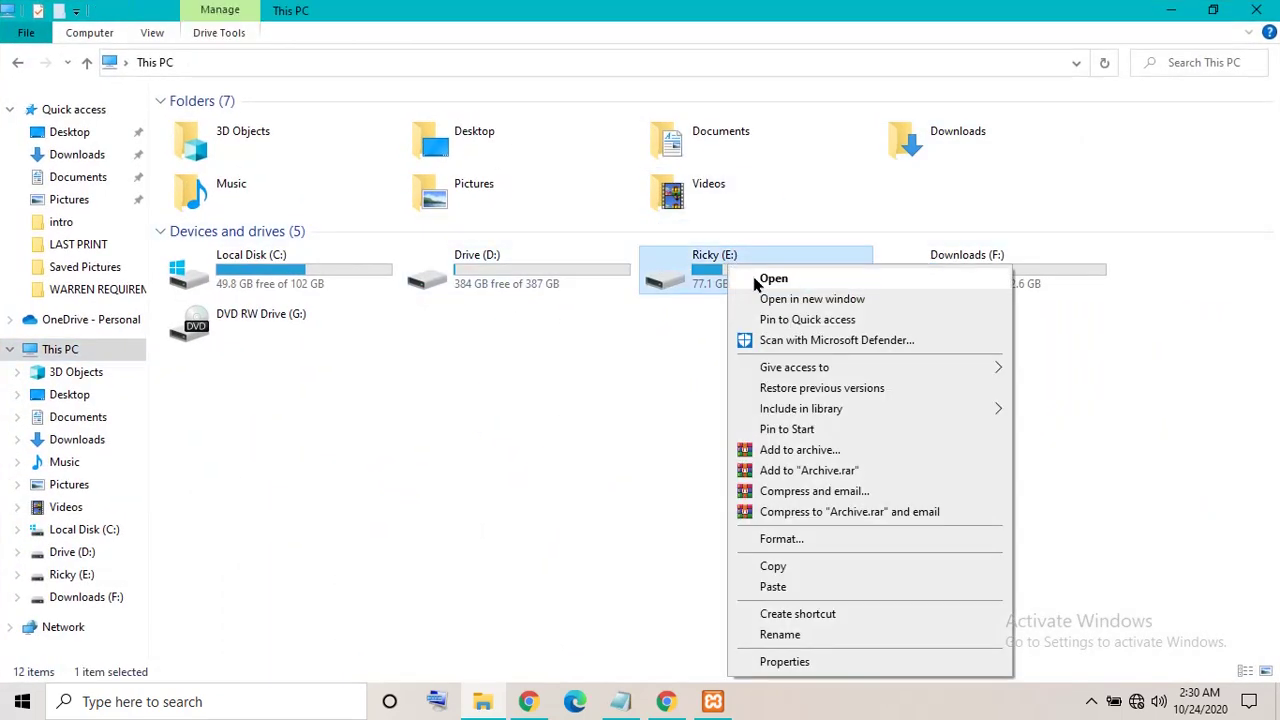
pyautogui.click(772, 277)
pyautogui.click(226, 126)
pyautogui.rightClick(226, 126)
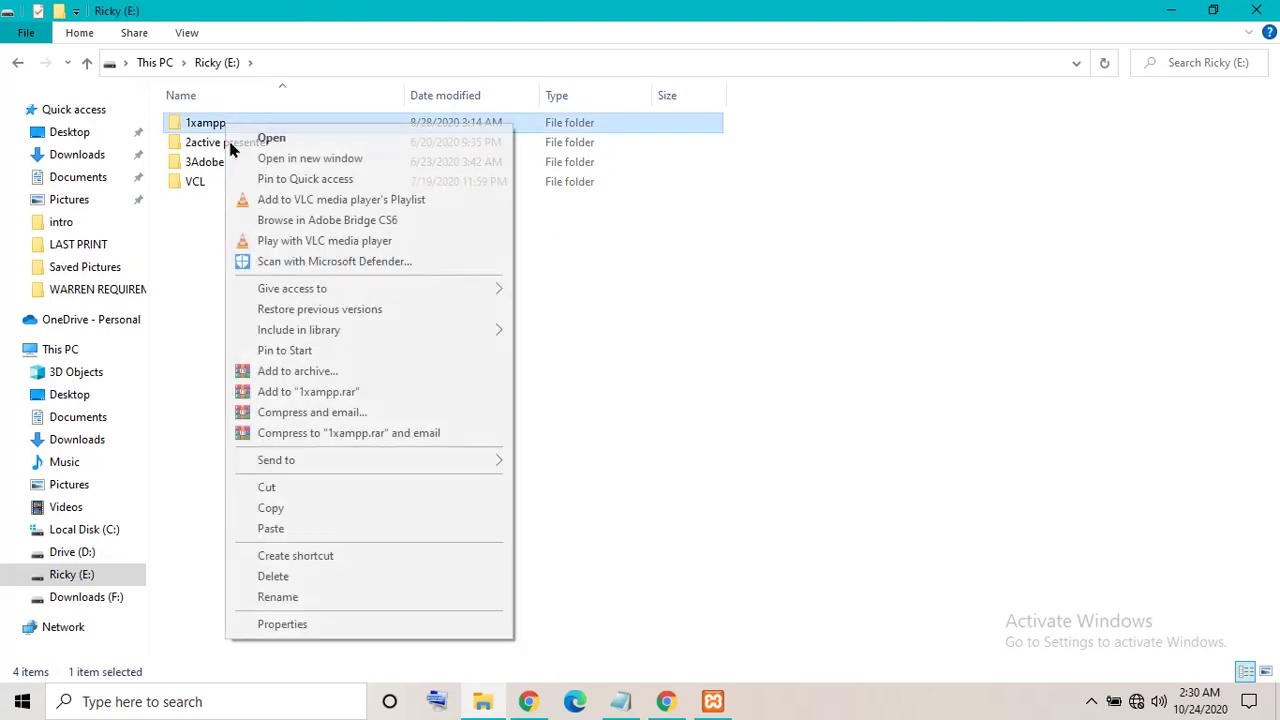
pyautogui.click(252, 138)
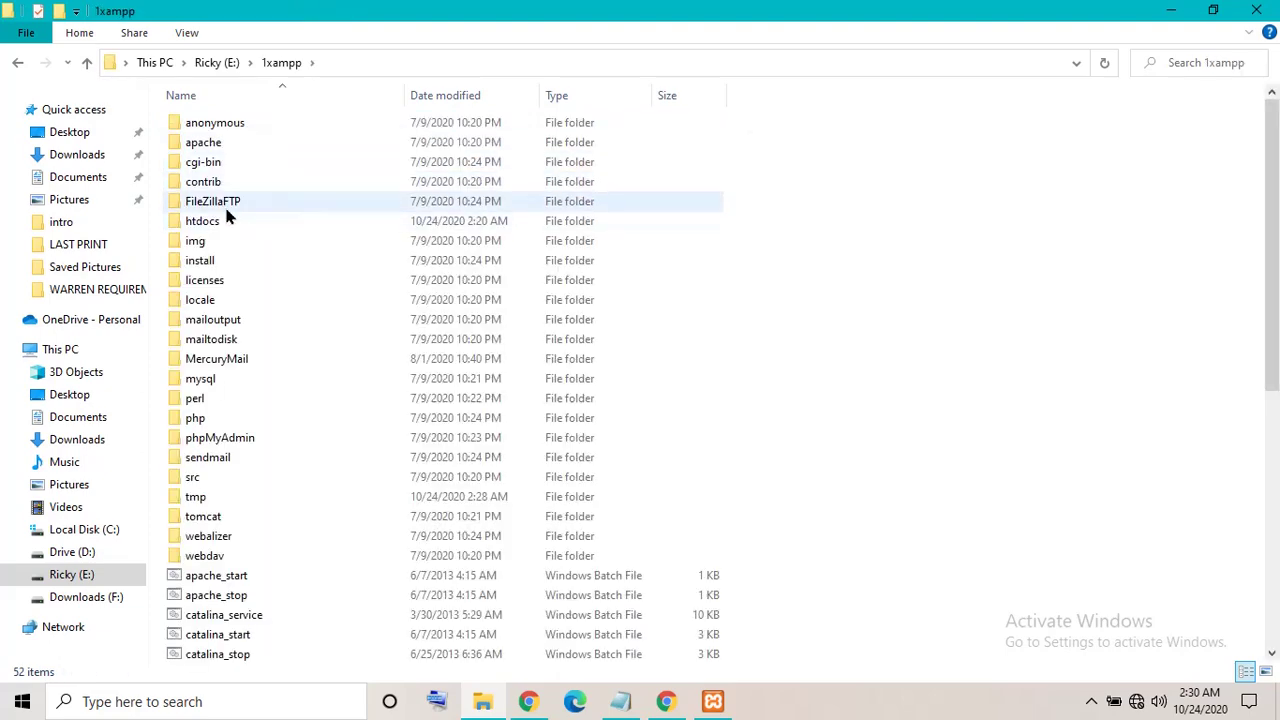
pyautogui.click(214, 228)
pyautogui.rightClick(214, 229)
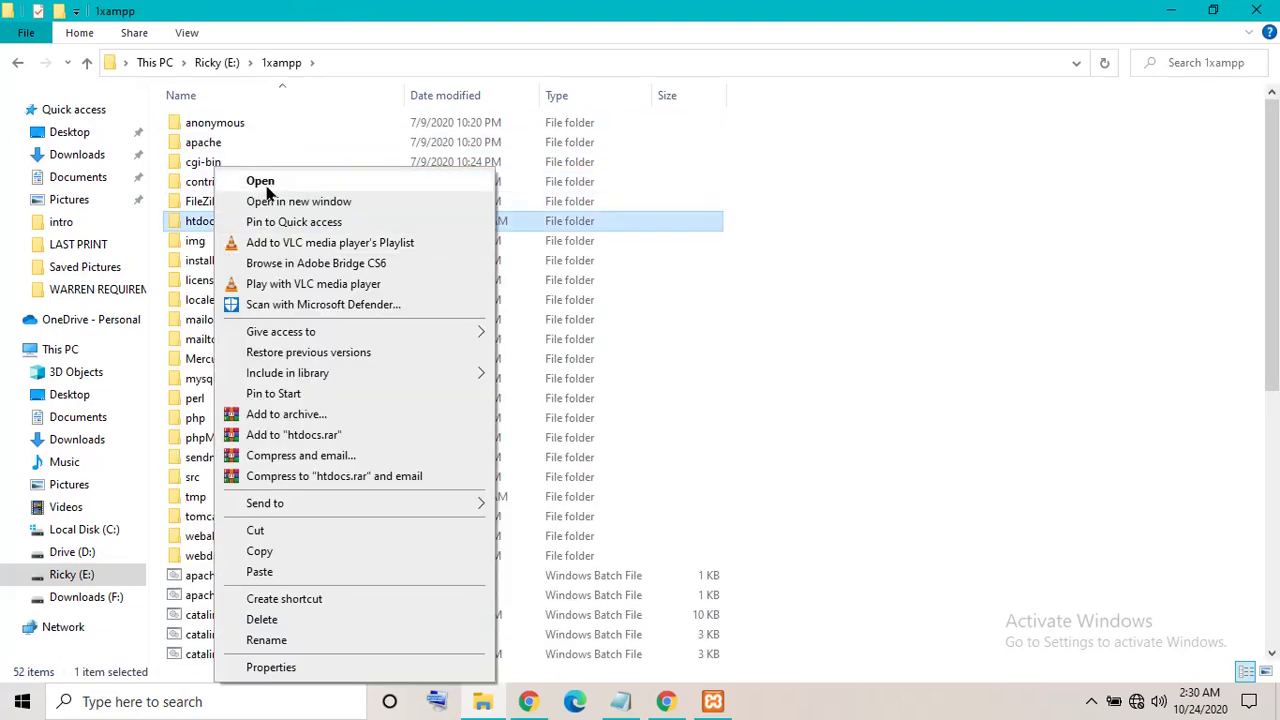
pyautogui.click(267, 185)
# - Paste the copied Hotel-Room-Booking-System folder into htdocs and open the pasted folder
pyautogui.rightClick(955, 308)
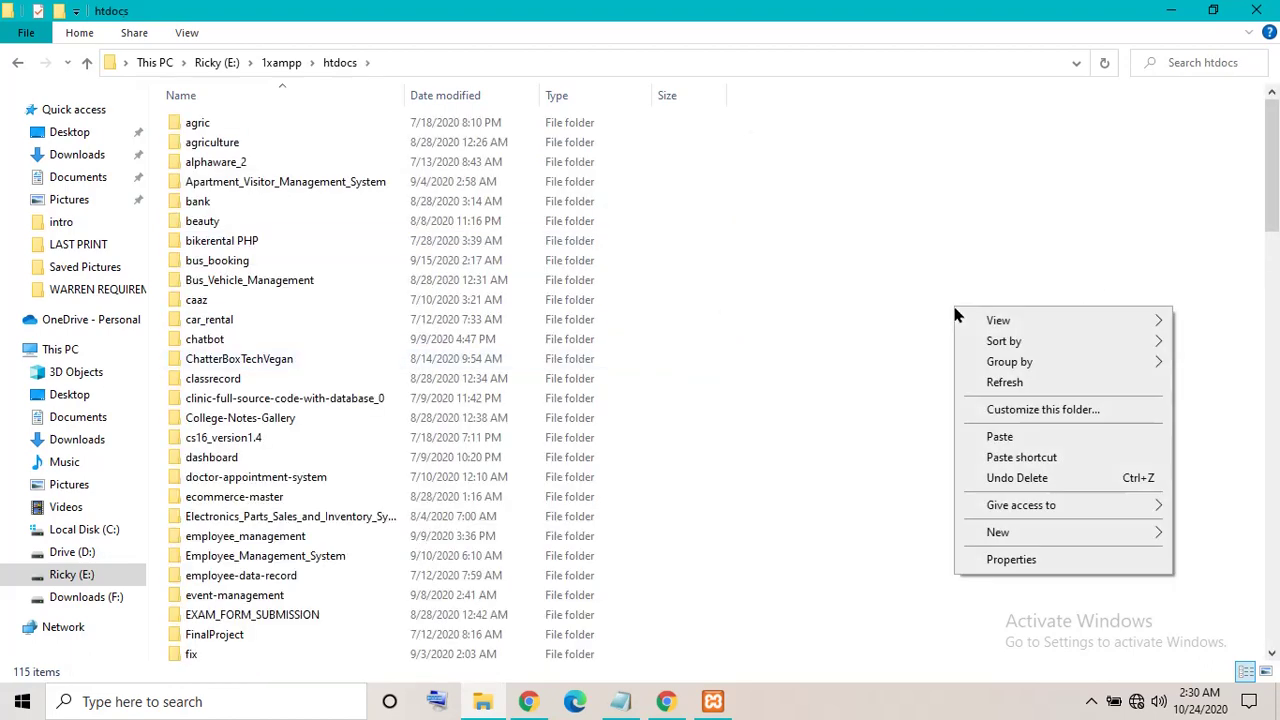
pyautogui.click(1002, 436)
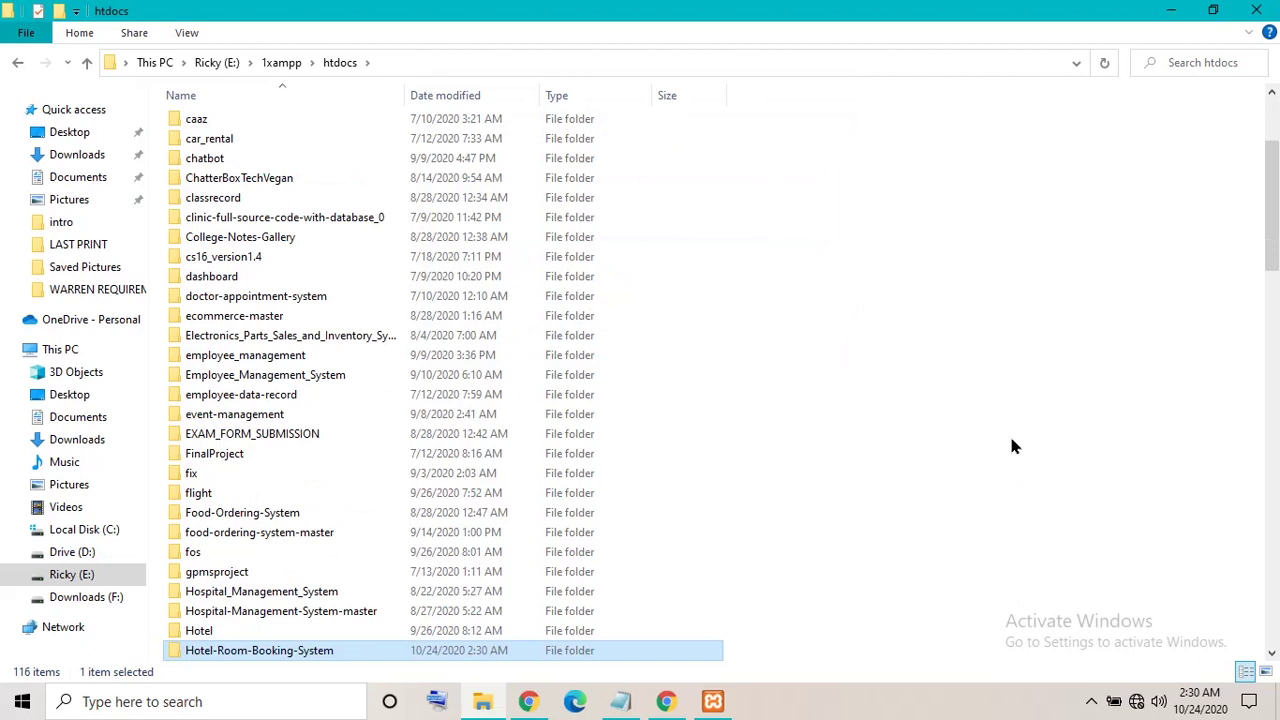
pyautogui.click(350, 657)
pyautogui.doubleClick(376, 657)
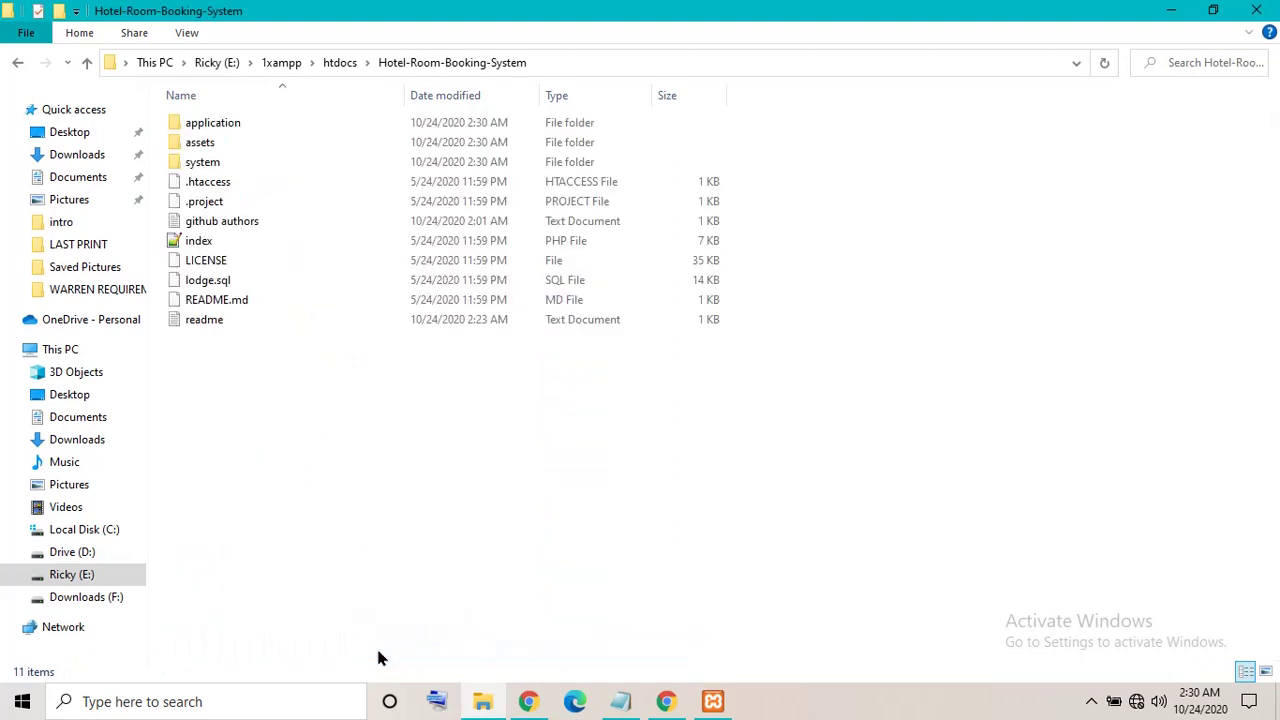
# - Copy the full path of the Hotel-Room-Booking-System folder in htdocs
pyautogui.click(608, 62)
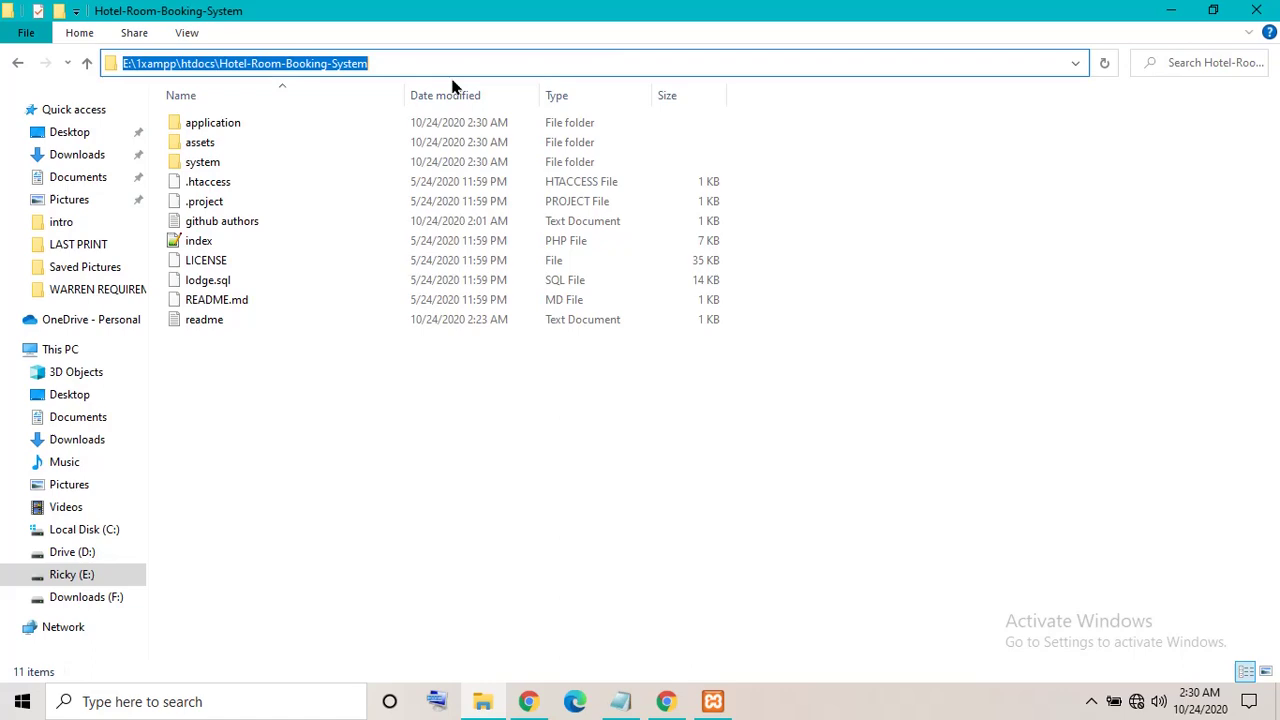
pyautogui.rightClick(288, 63)
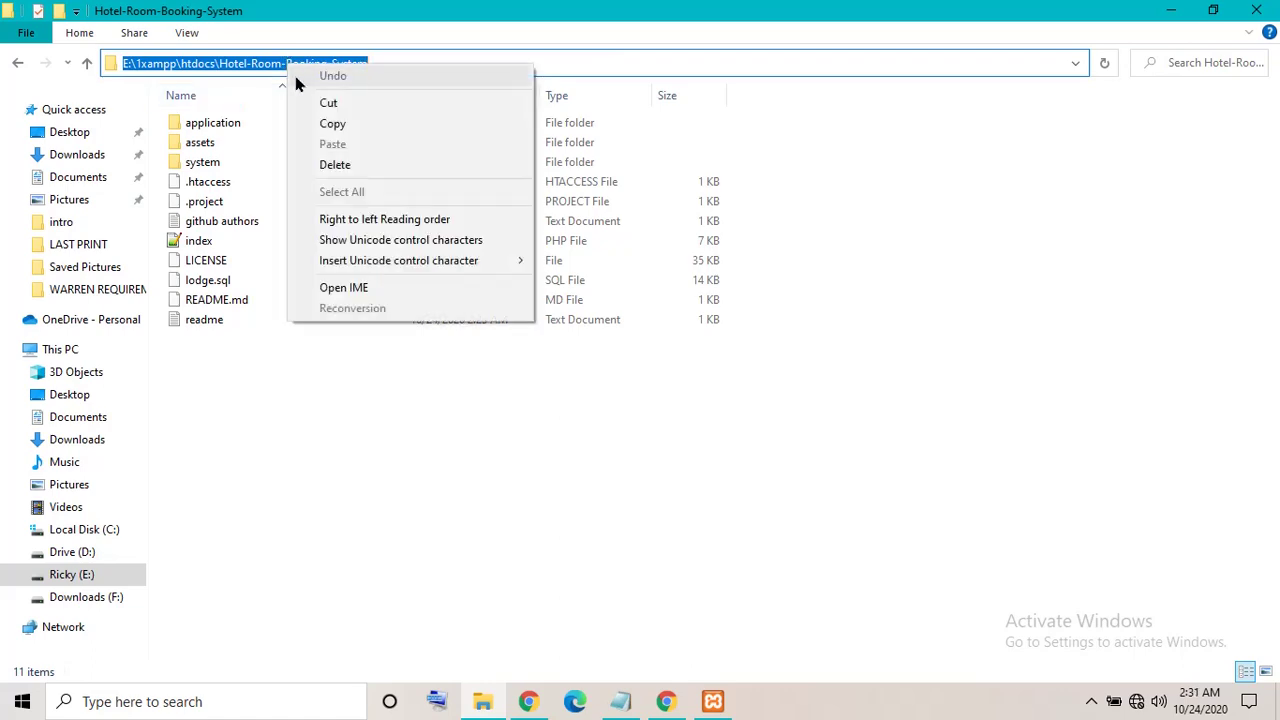
pyautogui.click(335, 123)
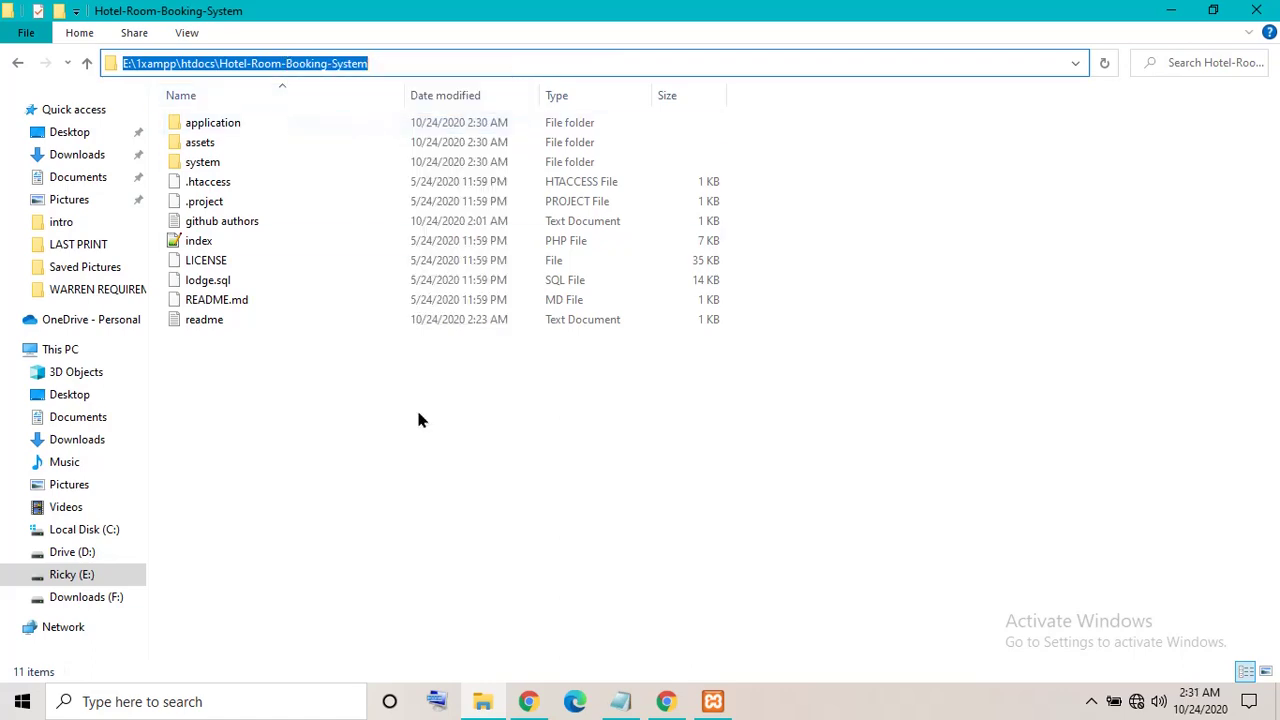
# - Switch to Chrome's empty tab, paste the folder path, replace E:\1xampp\htdocs with localhost and load the address
pyautogui.click(666, 701)
pyautogui.click(256, 14)
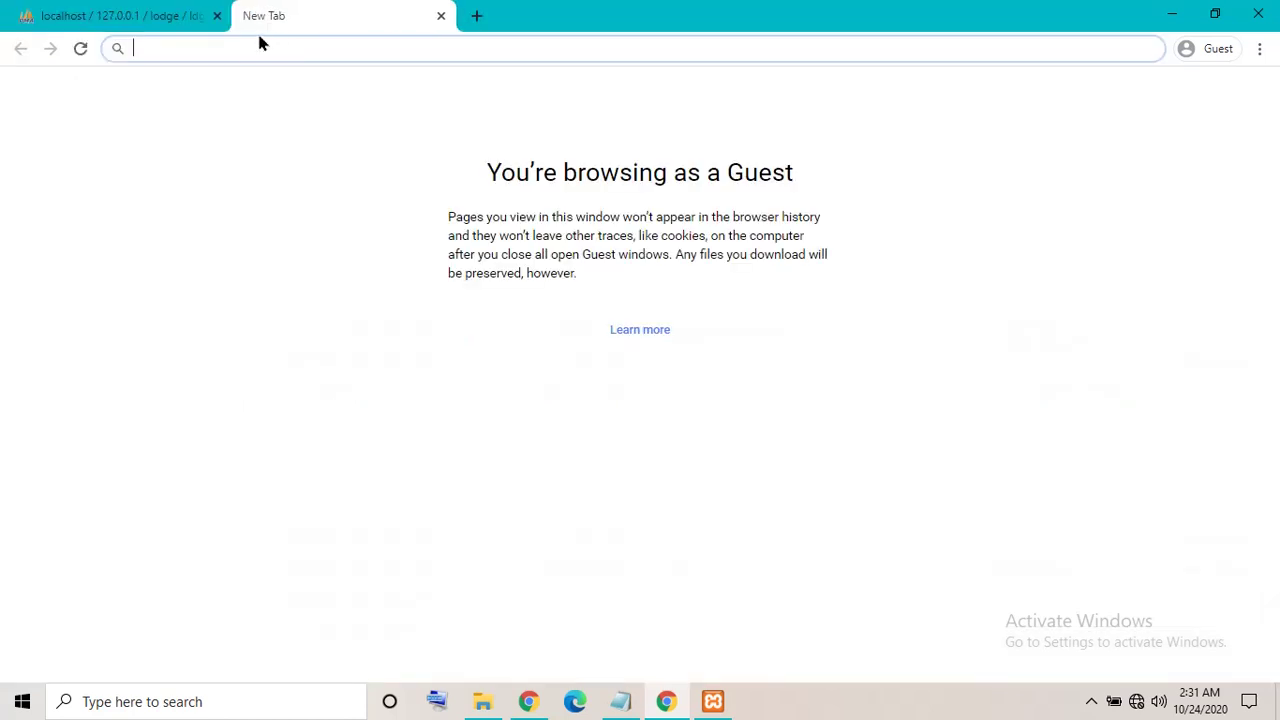
pyautogui.rightClick(231, 47)
pyautogui.click(279, 170)
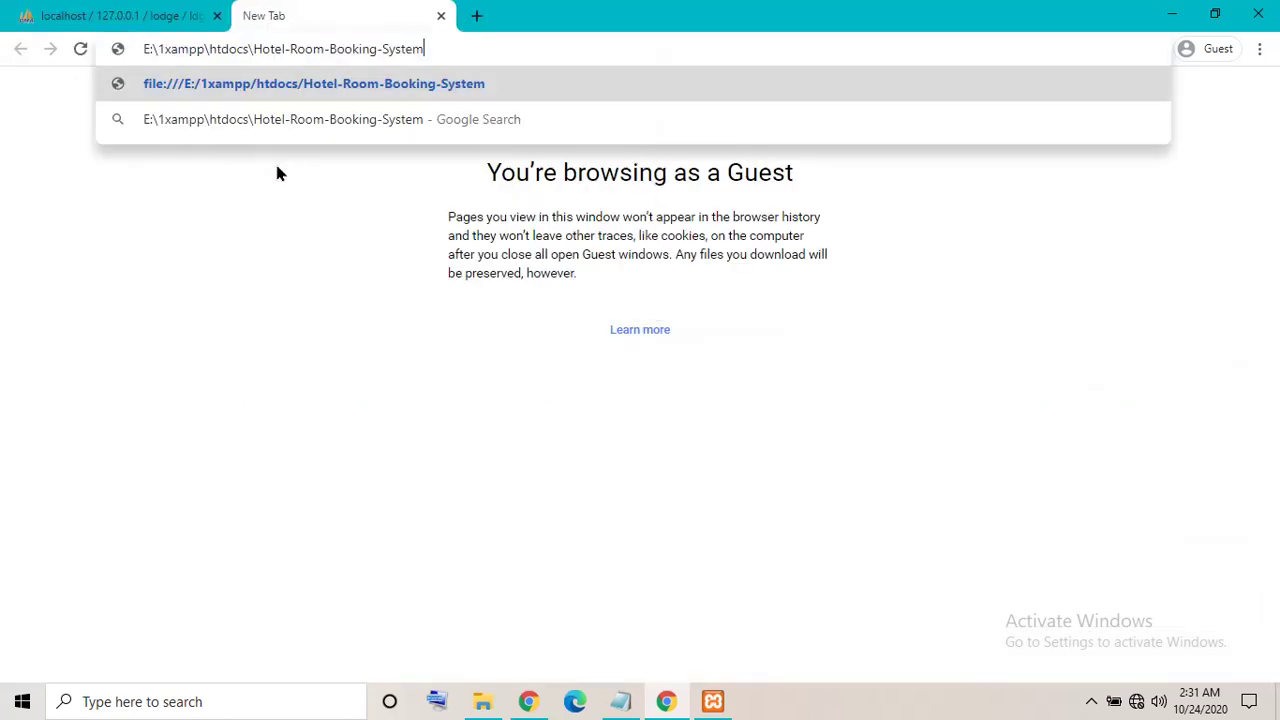
pyautogui.moveTo(249, 50); pyautogui.dragTo(2, 50)
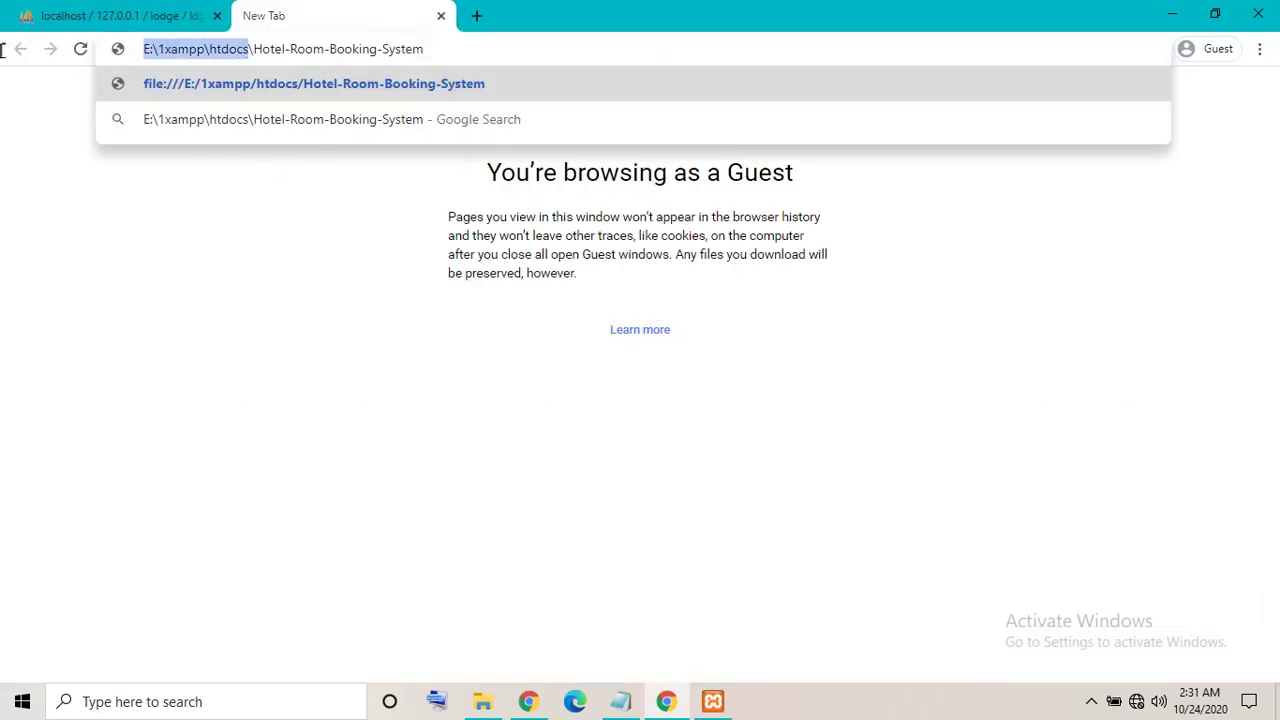
pyautogui.press('BackSpace')
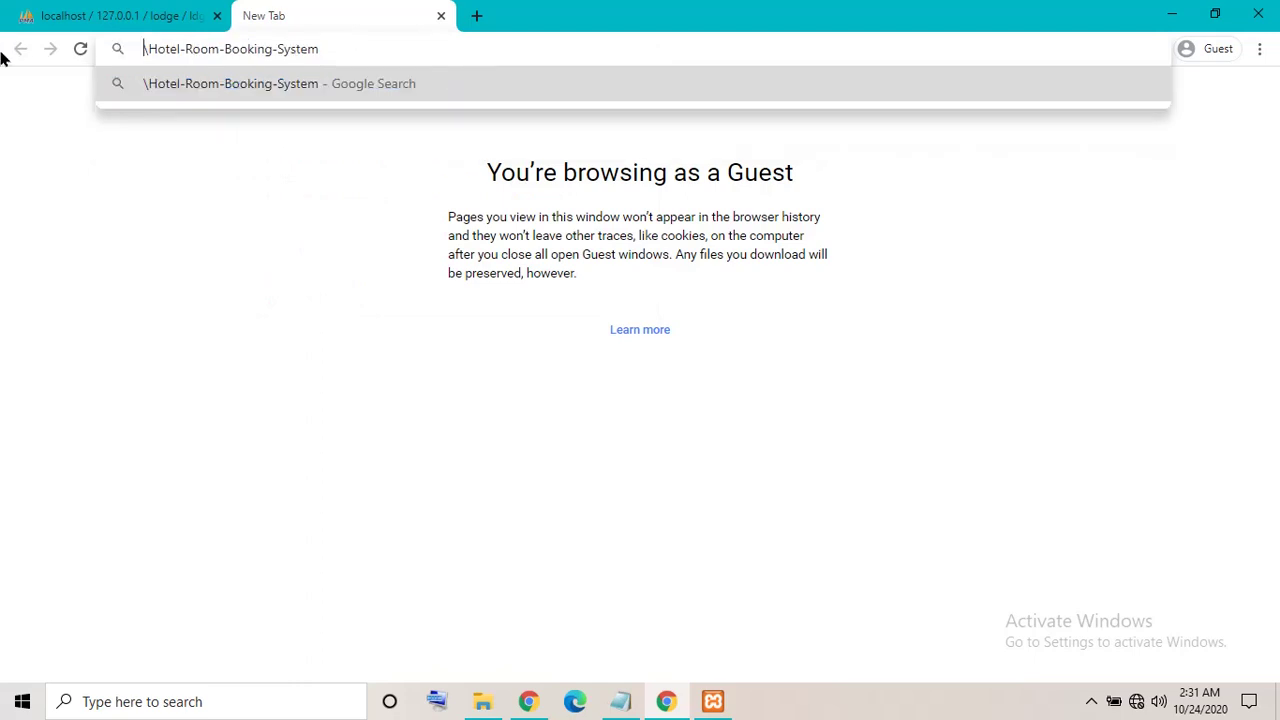
pyautogui.write('localh')
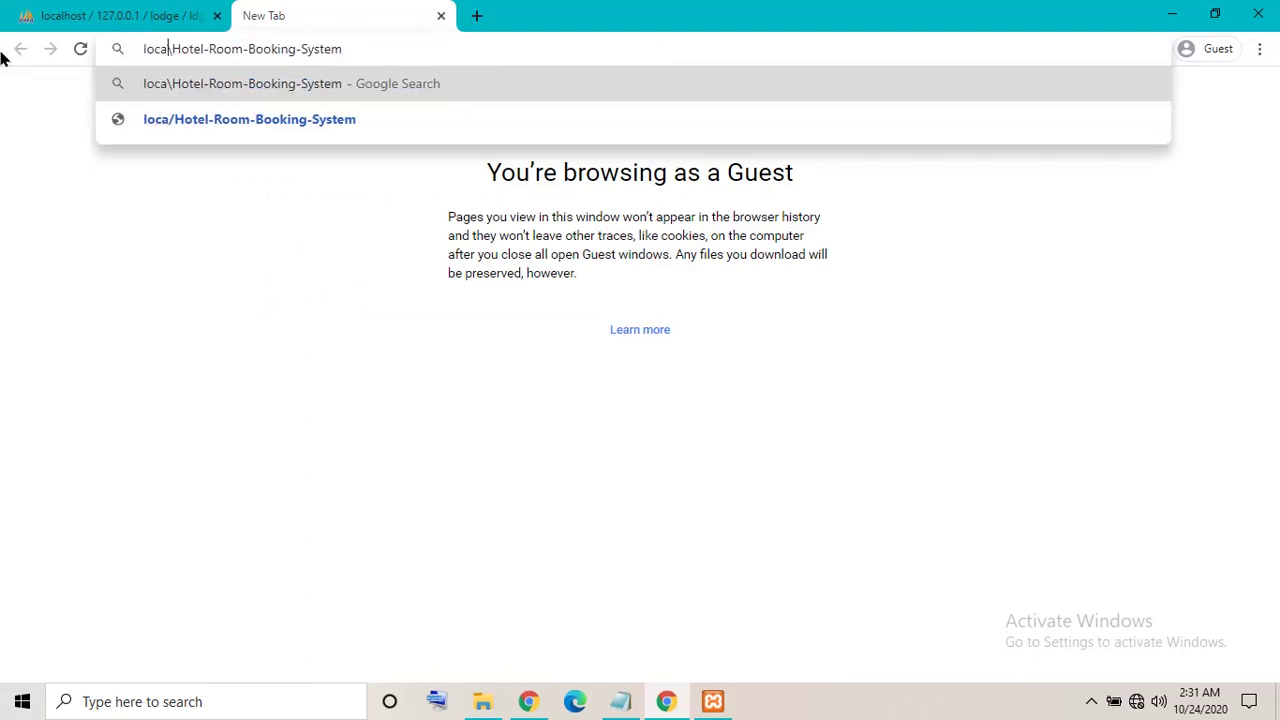
pyautogui.write('ost')
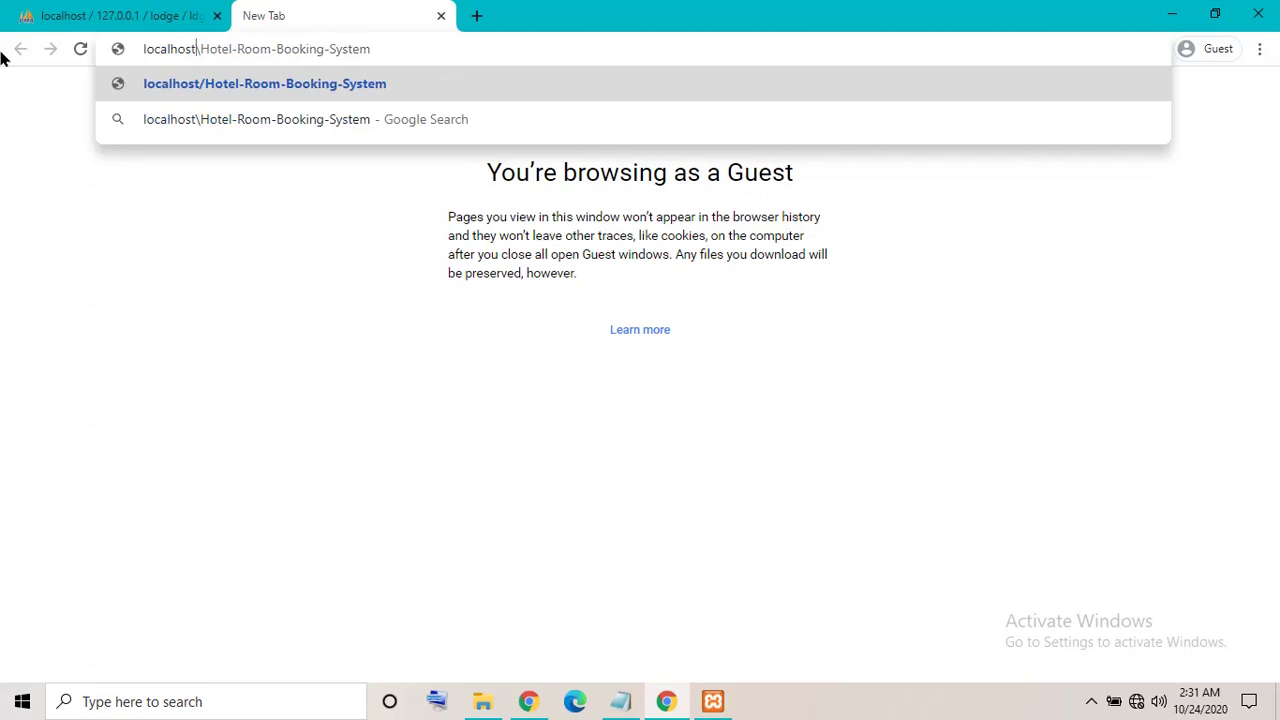
pyautogui.press('Return')
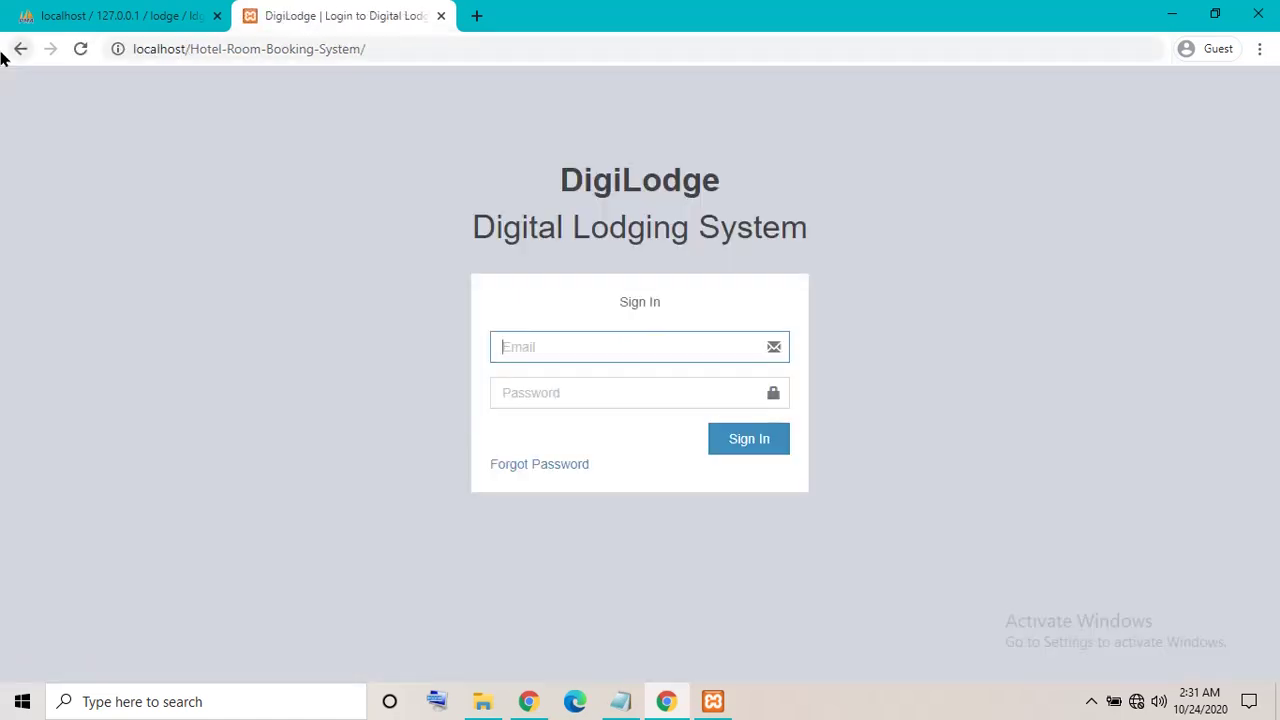
# - Minimize Chrome, open the project's index PHP file in Notepad++ and launch it in Chrome
pyautogui.click(1172, 14)
pyautogui.click(181, 247)
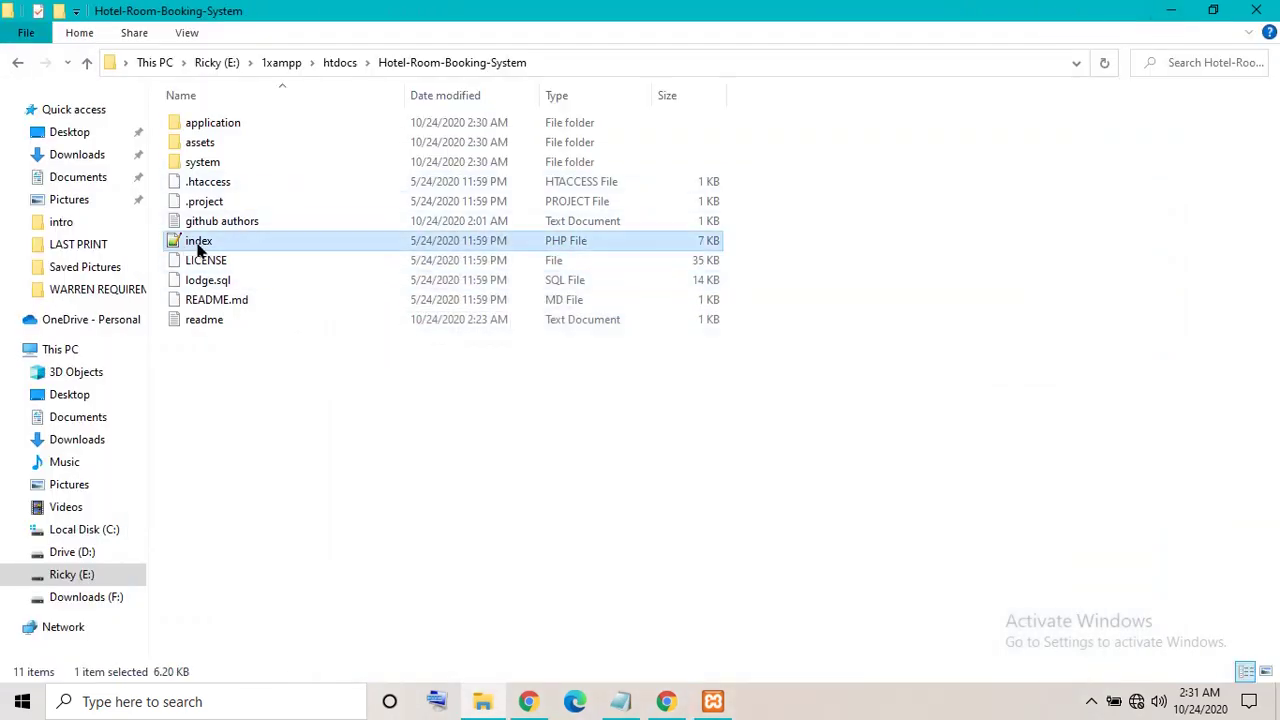
pyautogui.rightClick(200, 248)
pyautogui.click(229, 296)
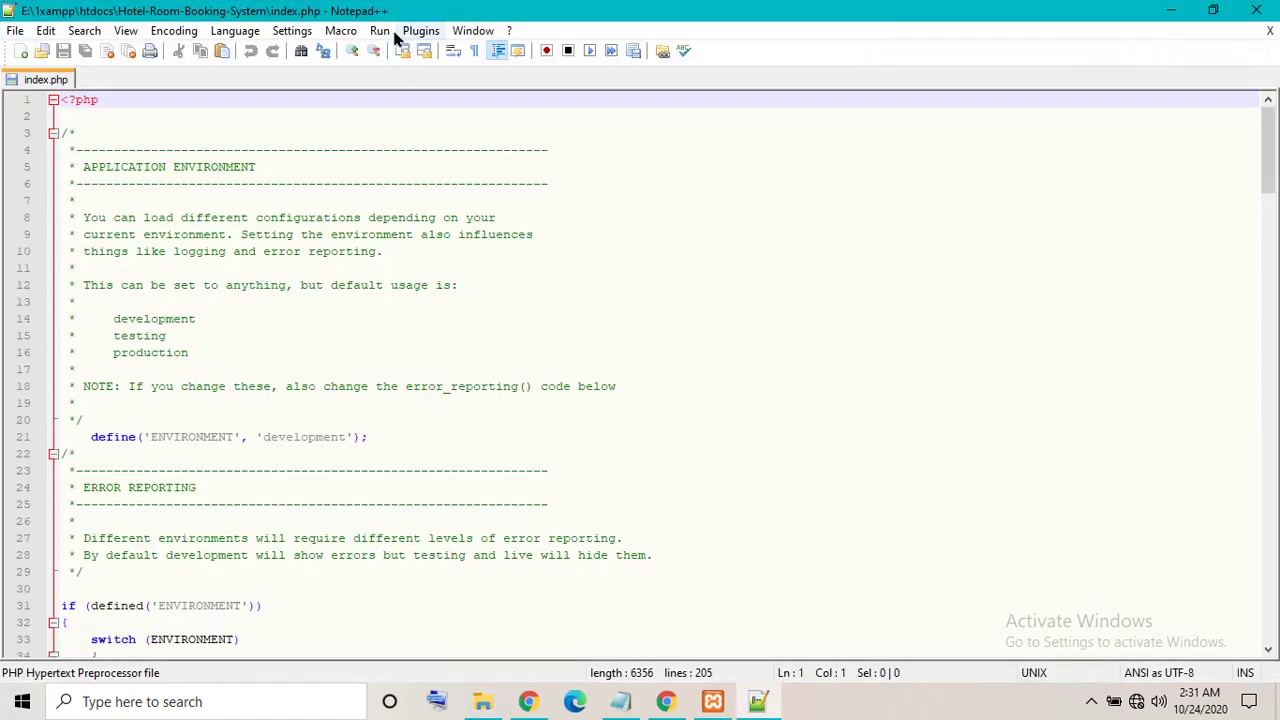
pyautogui.click(381, 32)
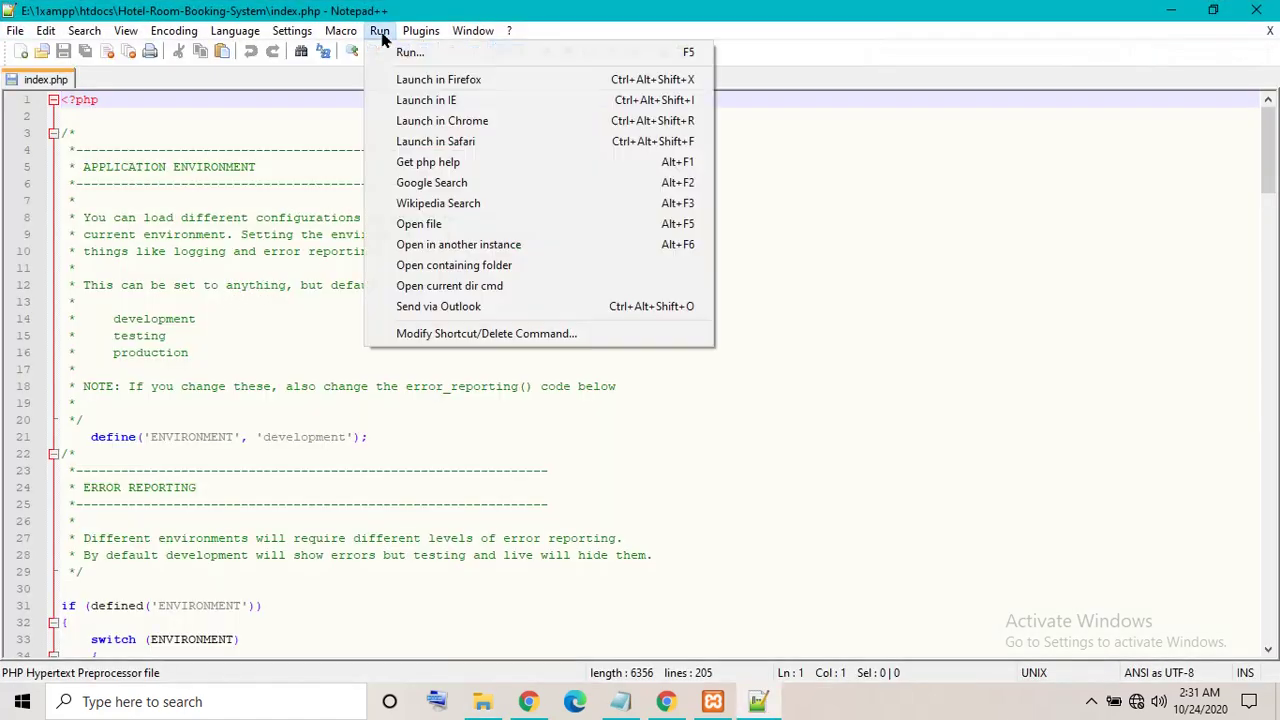
pyautogui.click(405, 128)
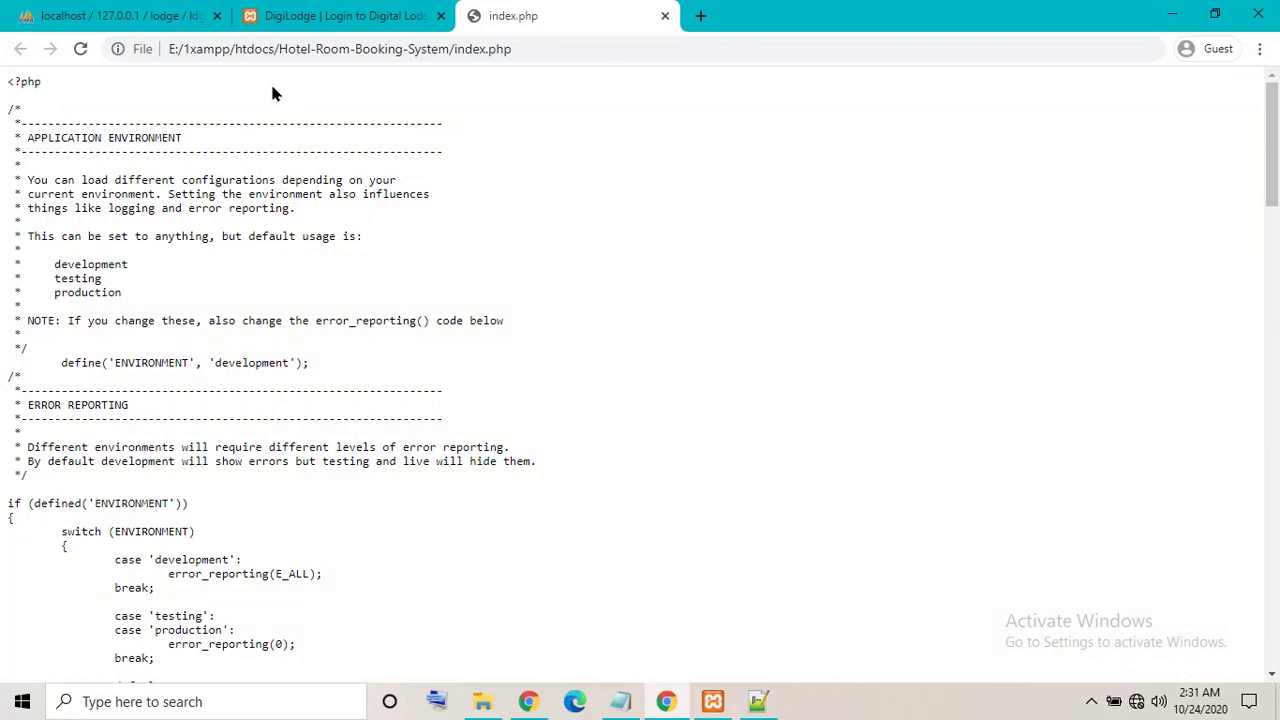
# - Load index.php with localhost in place of file:///E:/1xampp/htdocs, then close that tab and keep the earlier DigiLodge login tab
pyautogui.moveTo(273, 50); pyautogui.dragTo(8, 56)
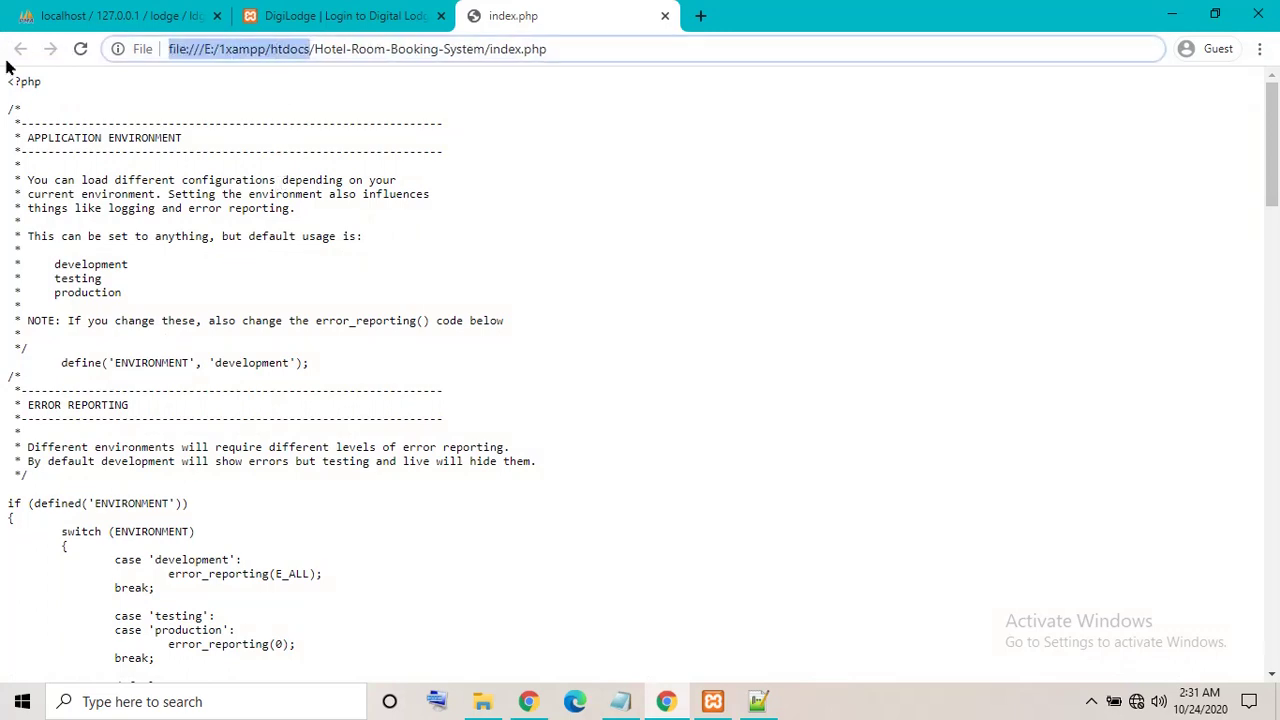
pyautogui.press('BackSpace')
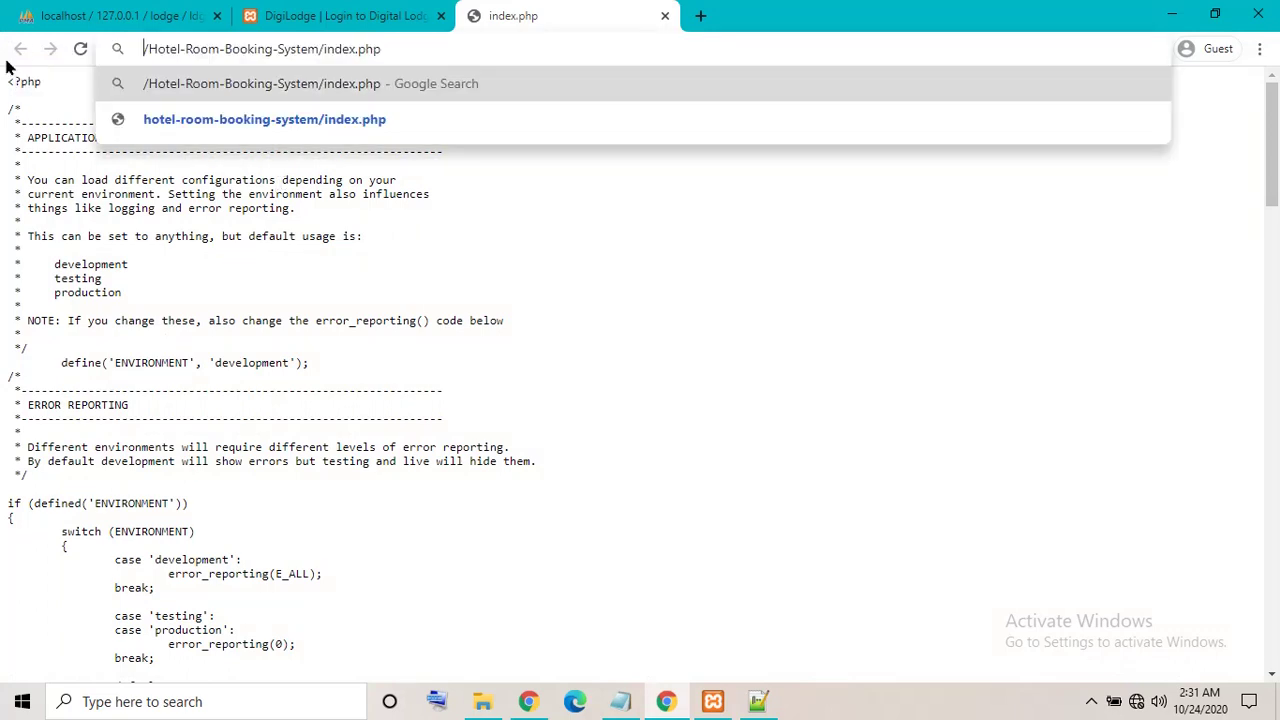
pyautogui.write('localhost')
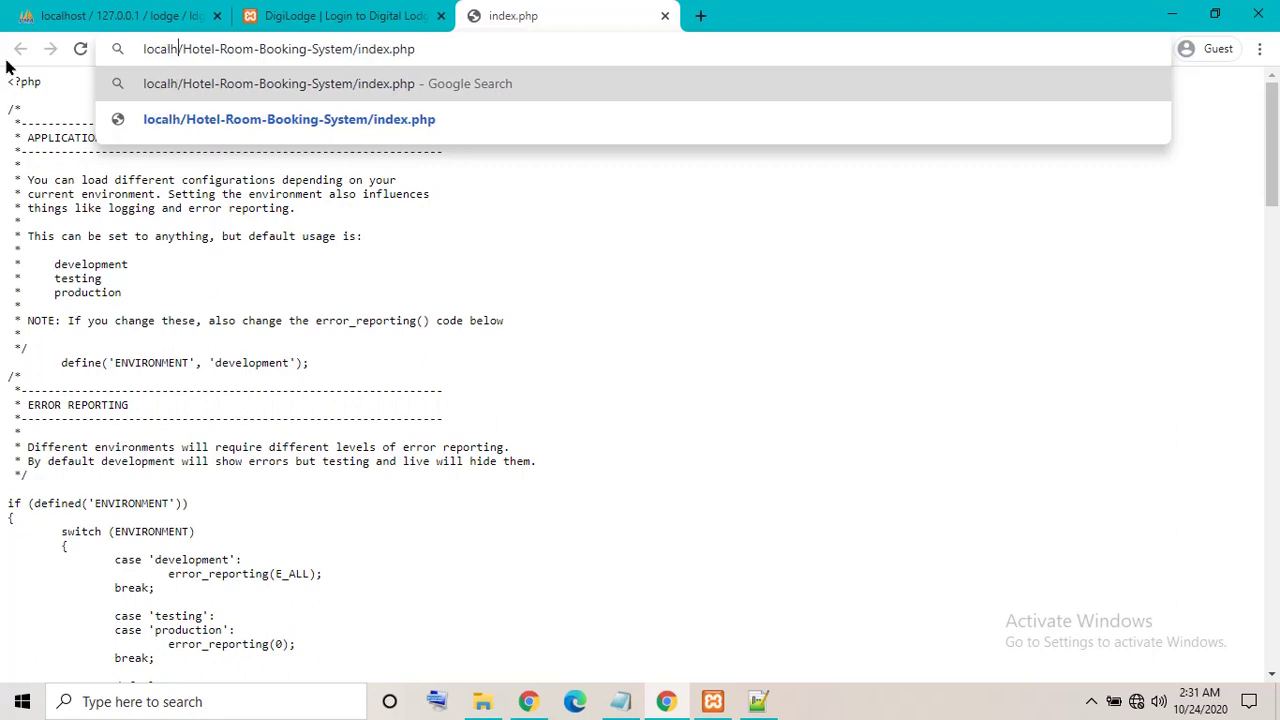
pyautogui.press('Return')
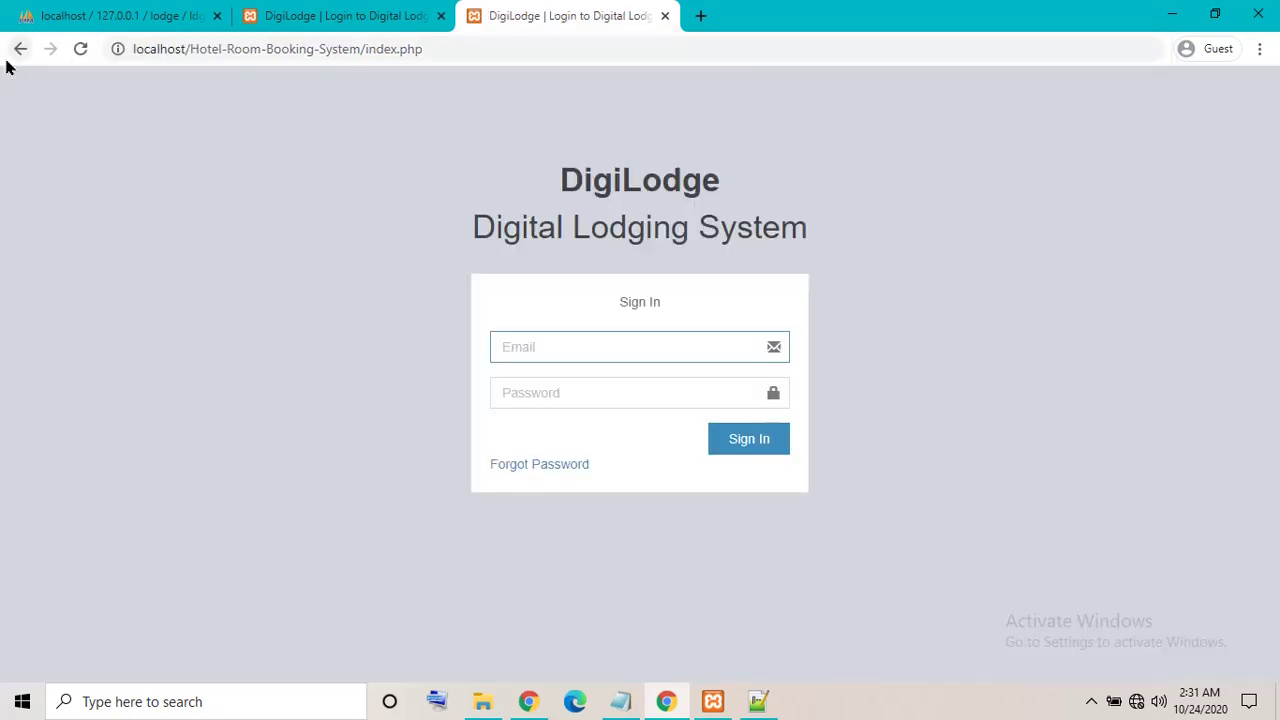
pyautogui.click(363, 14)
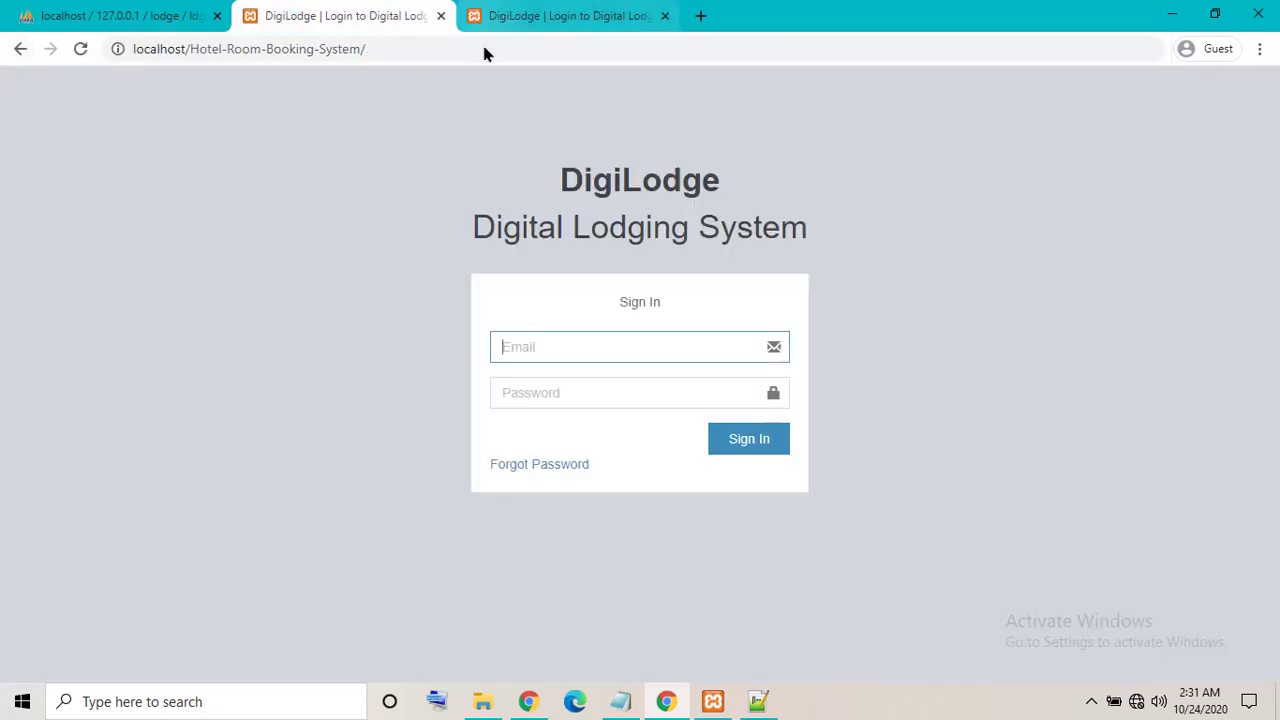
pyautogui.click(665, 15)
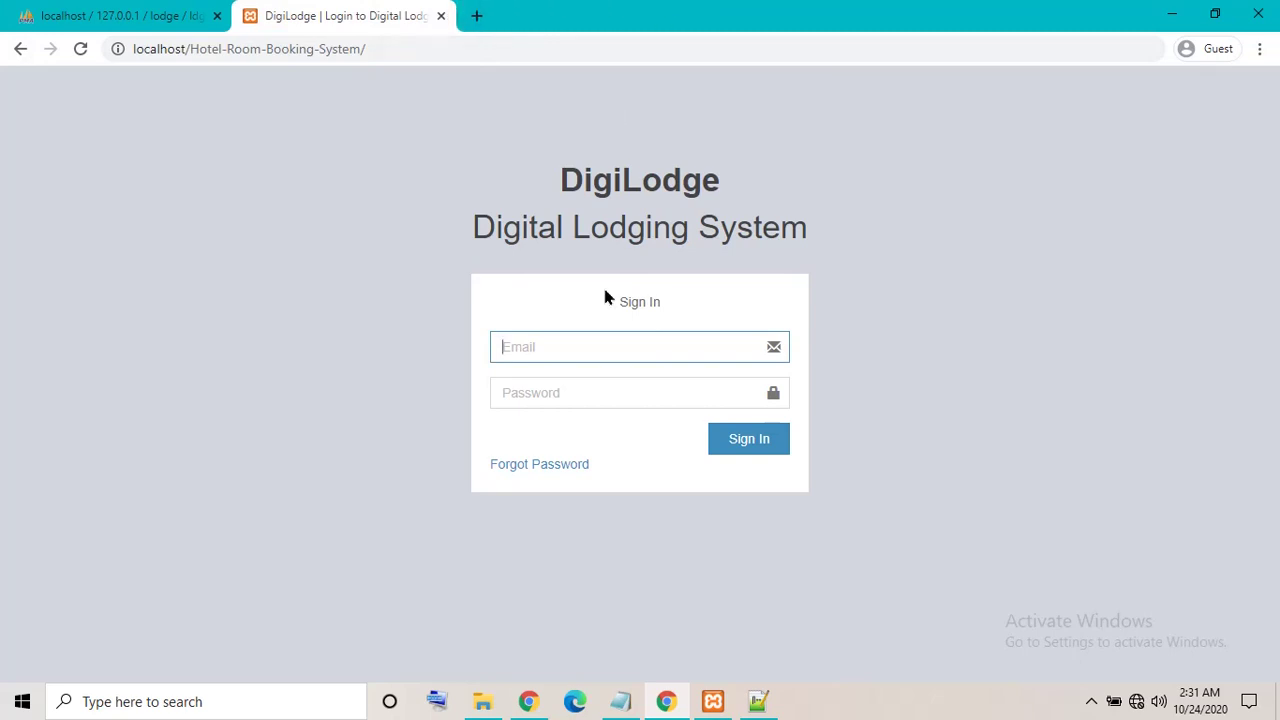
# - Enter the account email and password on the DigiLodge login page and sign in
pyautogui.click(568, 357)
pyautogui.press('Tab')
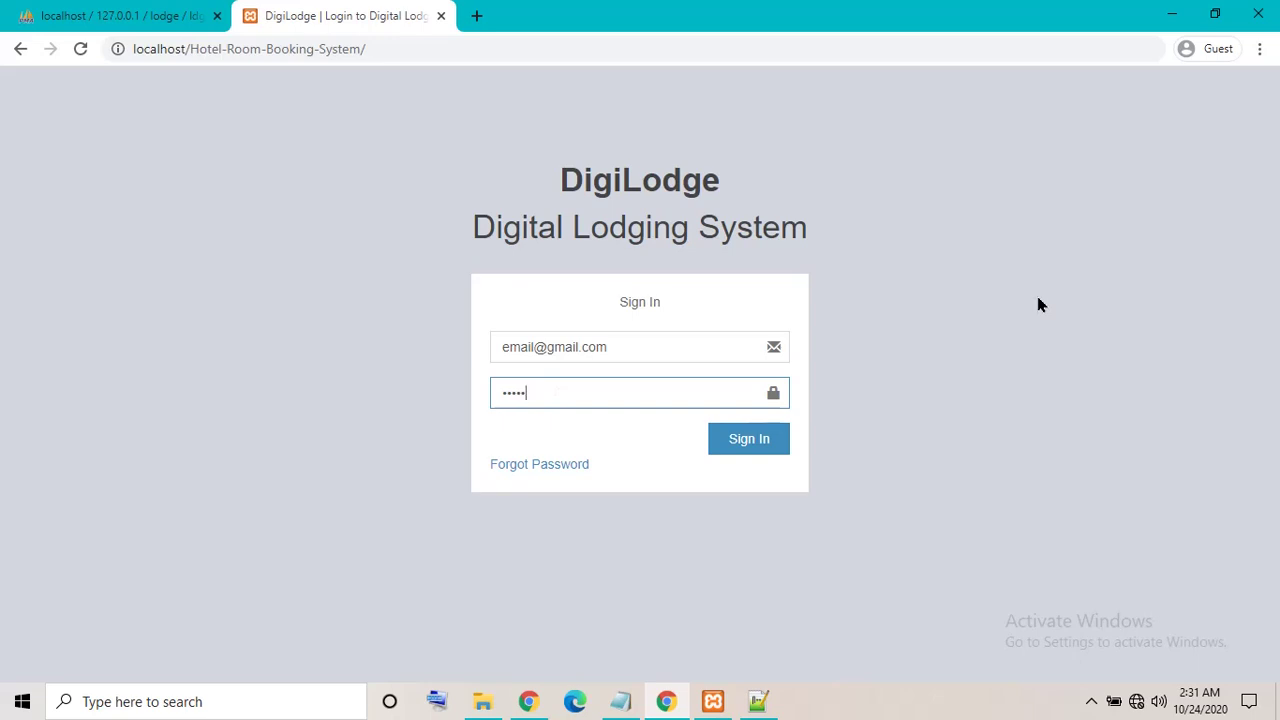
pyautogui.click(746, 442)
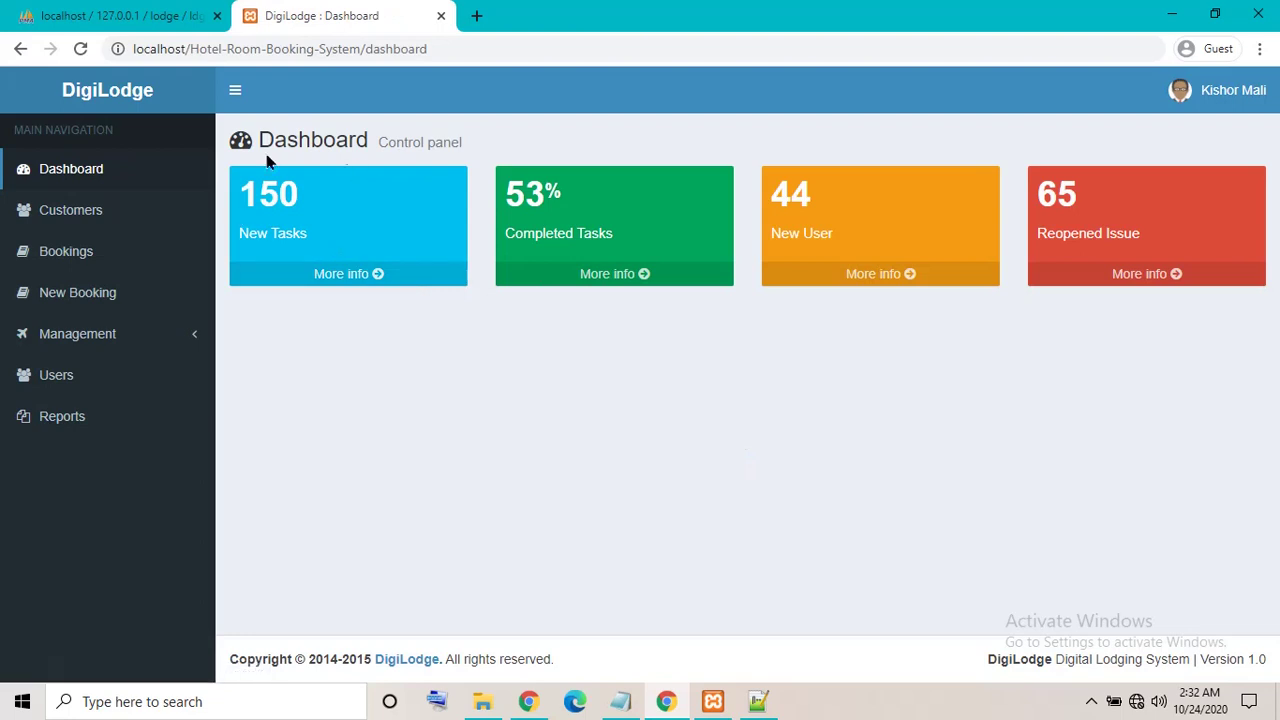
# - View the customer list and the Bookings page, examining the floor, room size, room, date and search filters
pyautogui.click(61, 218)
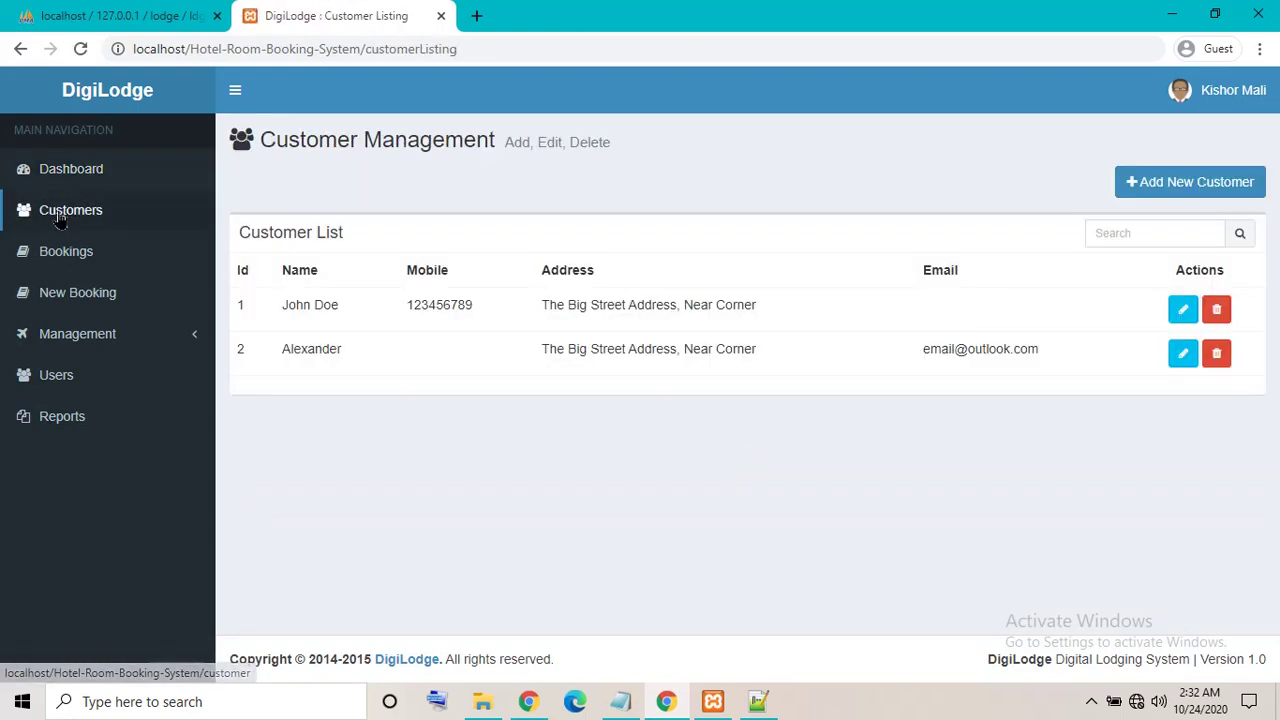
pyautogui.click(62, 255)
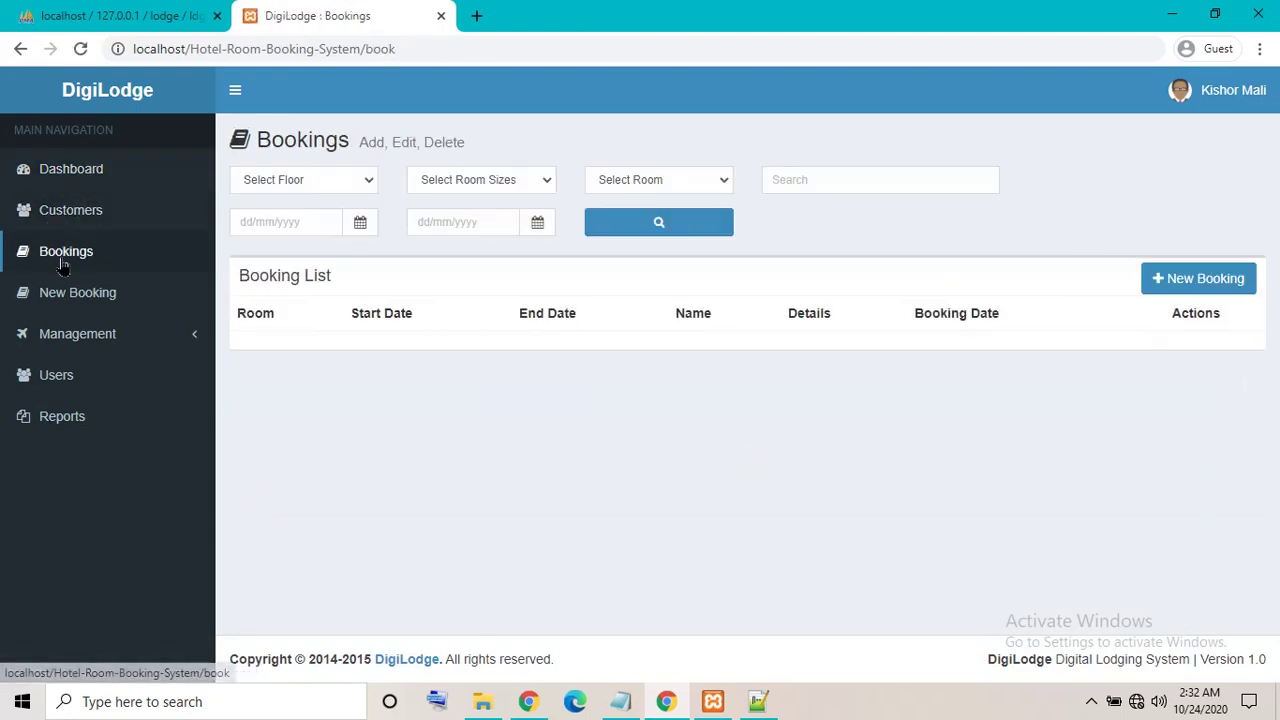
pyautogui.click(455, 225)
pyautogui.click(370, 232)
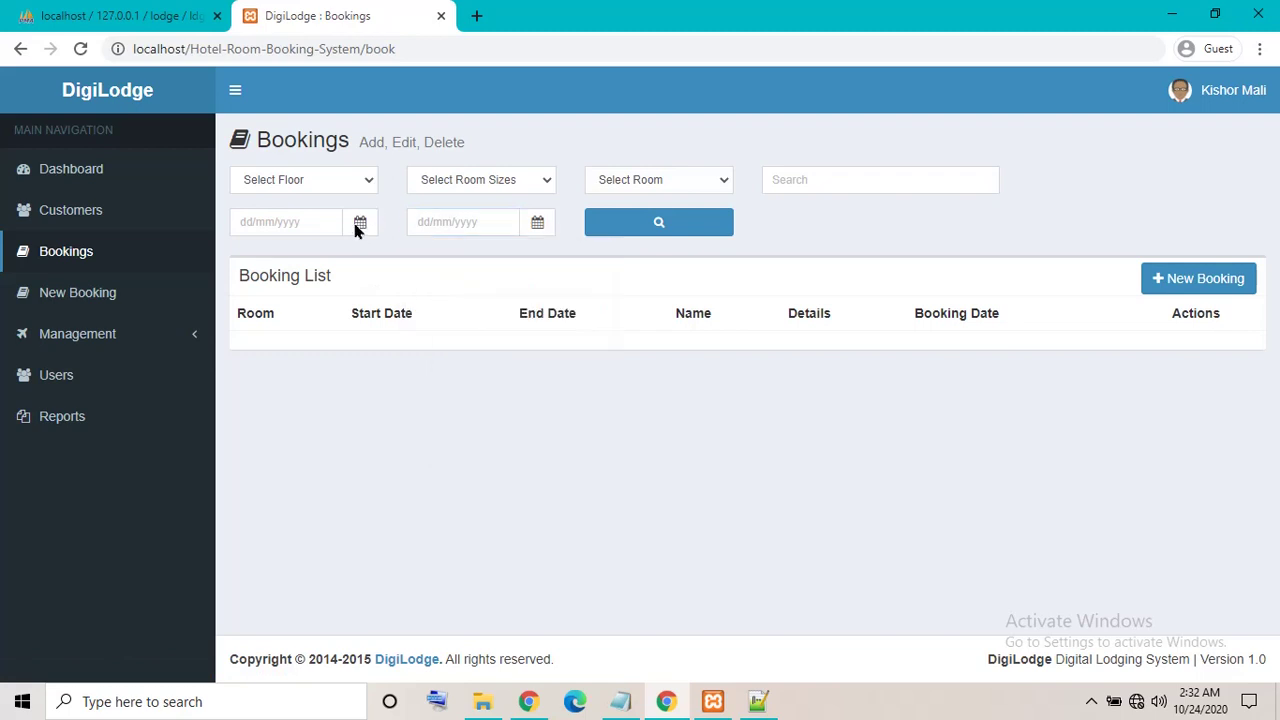
pyautogui.click(289, 218)
pyautogui.click(348, 179)
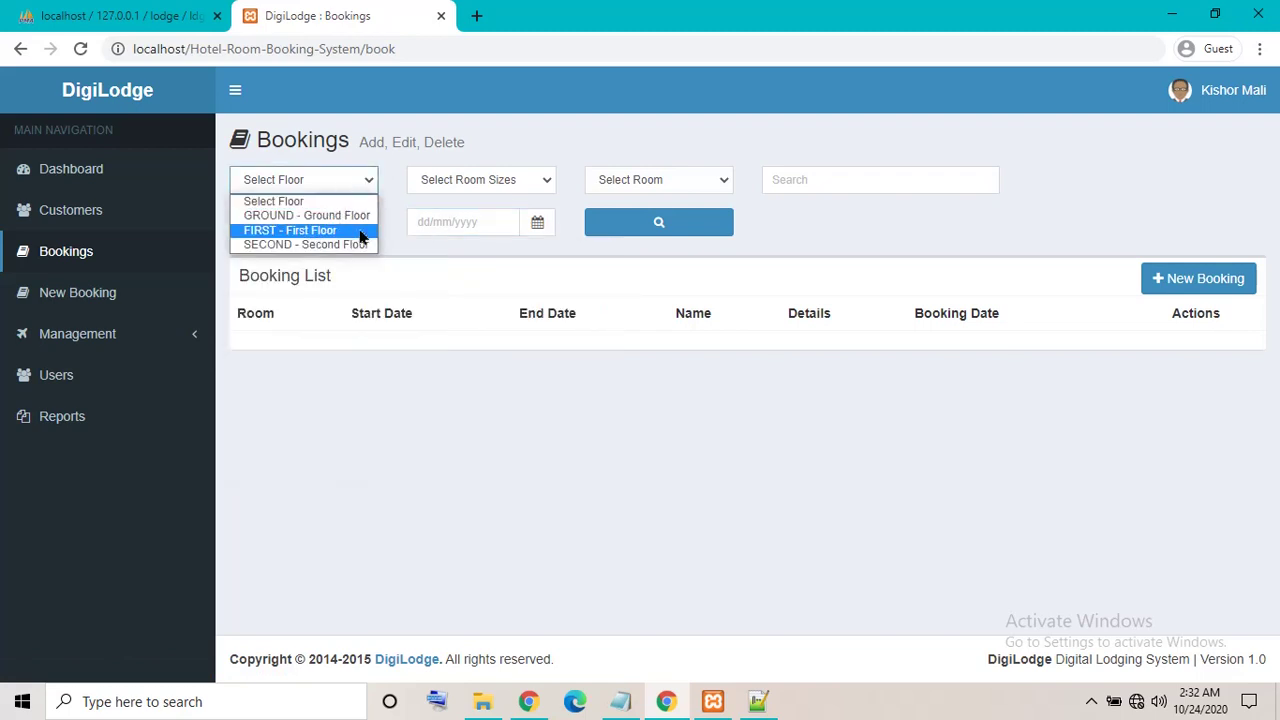
pyautogui.click(414, 179)
pyautogui.click(623, 180)
pyautogui.click(640, 179)
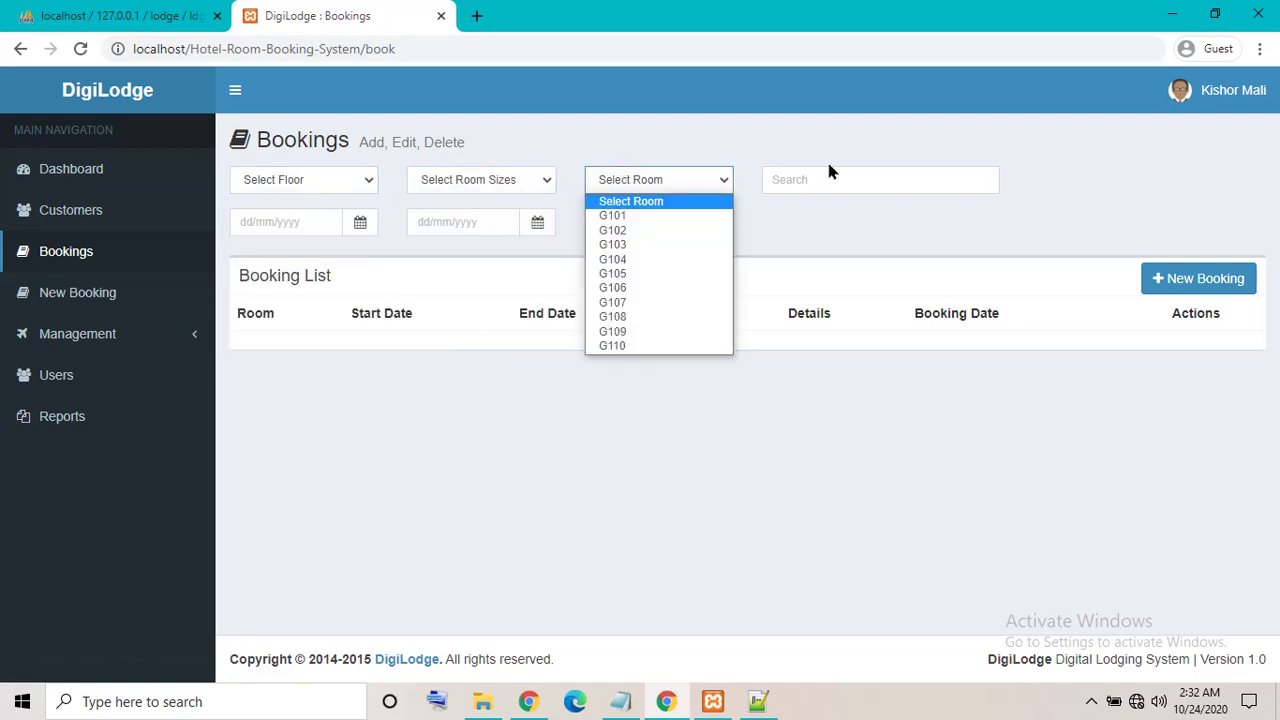
pyautogui.click(829, 177)
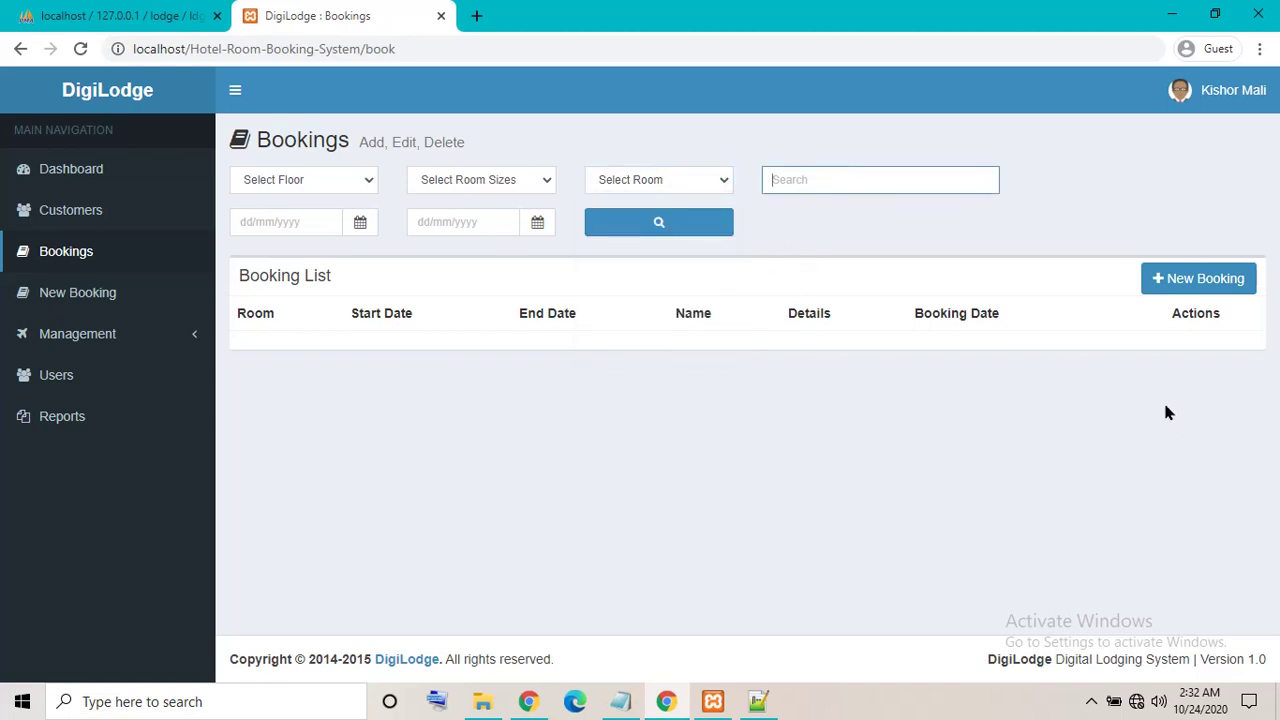
# - Look over the new booking form from dates to comments and return to the Bookings list
pyautogui.click(1172, 283)
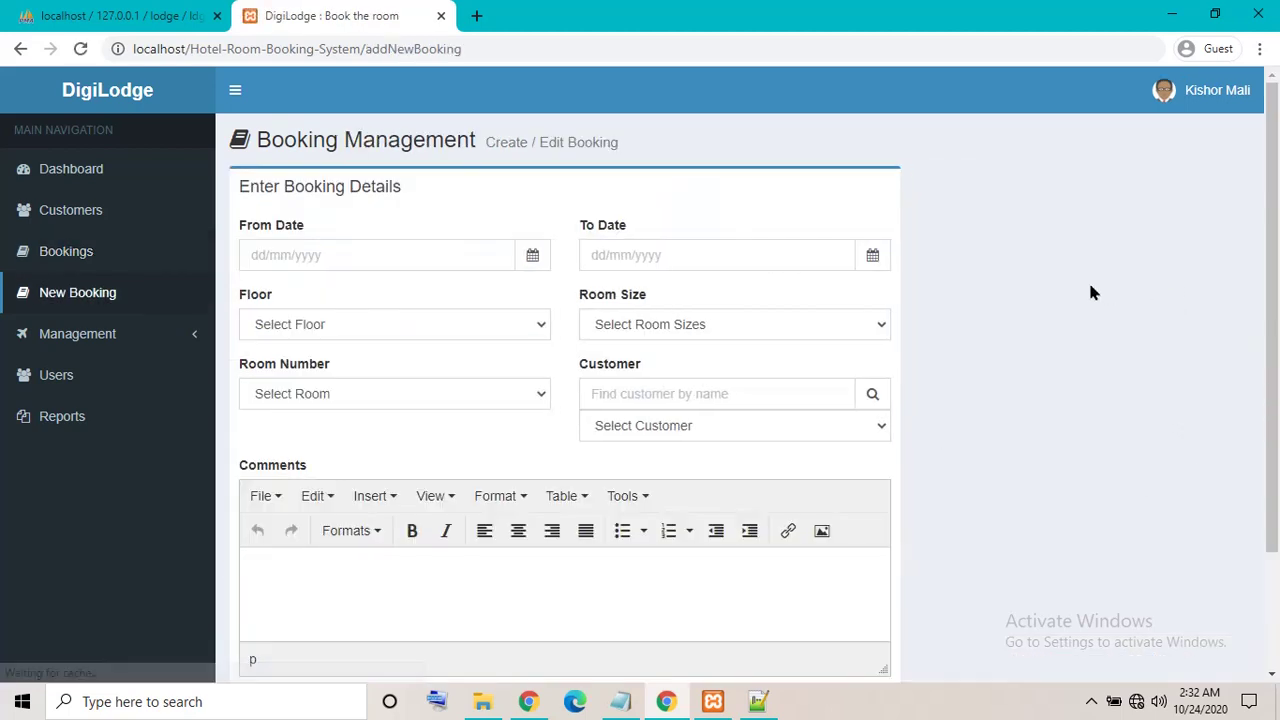
pyautogui.scroll(-2, 1013, 322)
pyautogui.scroll(2, 989, 304)
pyautogui.click(60, 251)
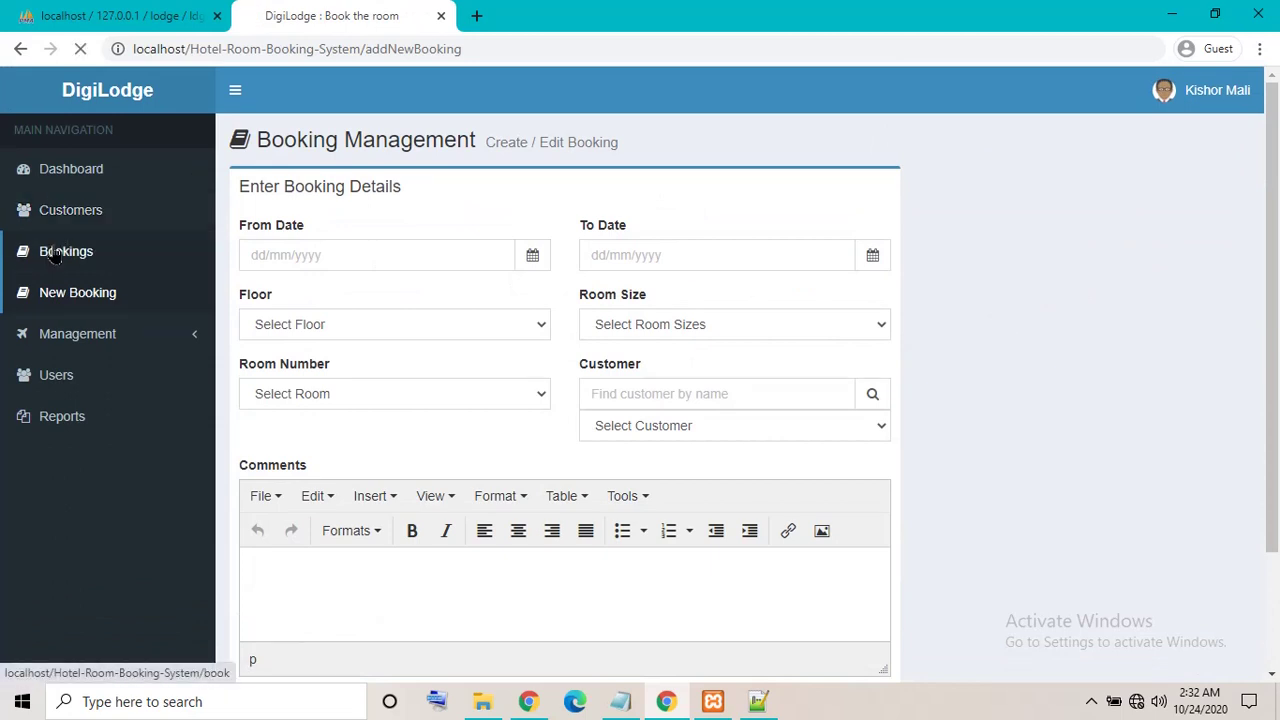
# - View the Users list and the Room Sizes list
pyautogui.click(103, 336)
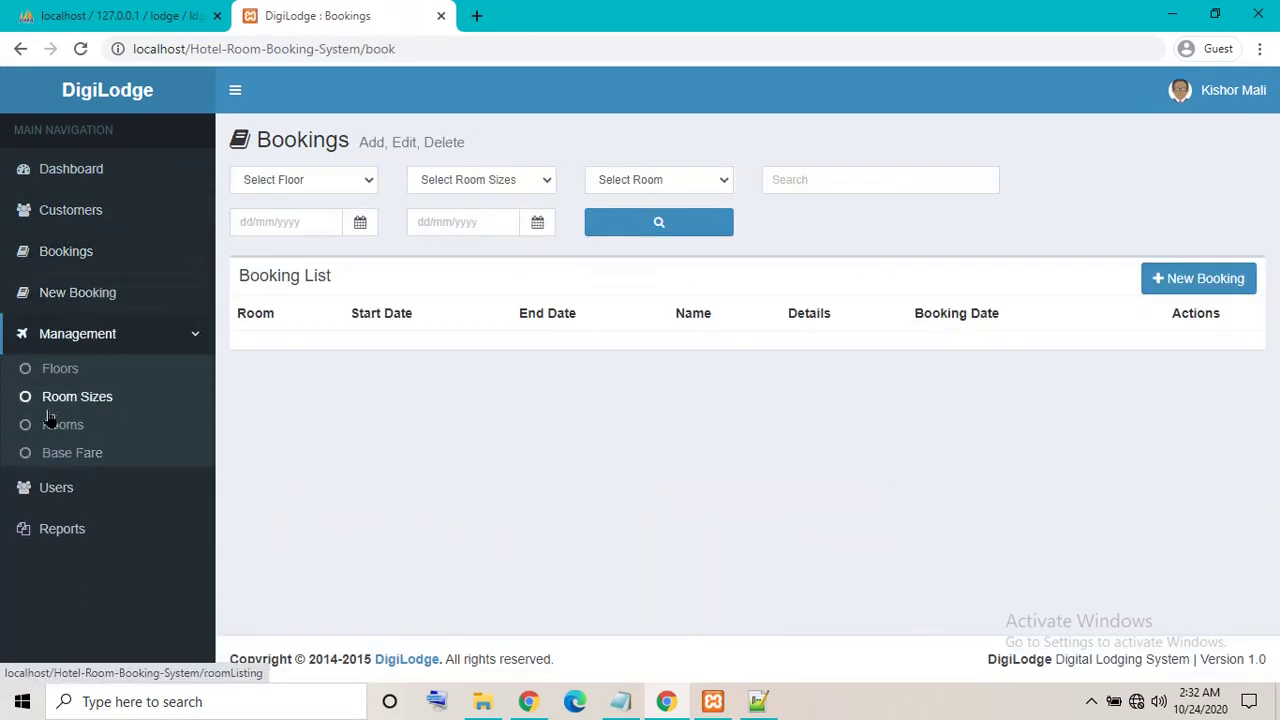
pyautogui.click(50, 397)
pyautogui.click(44, 385)
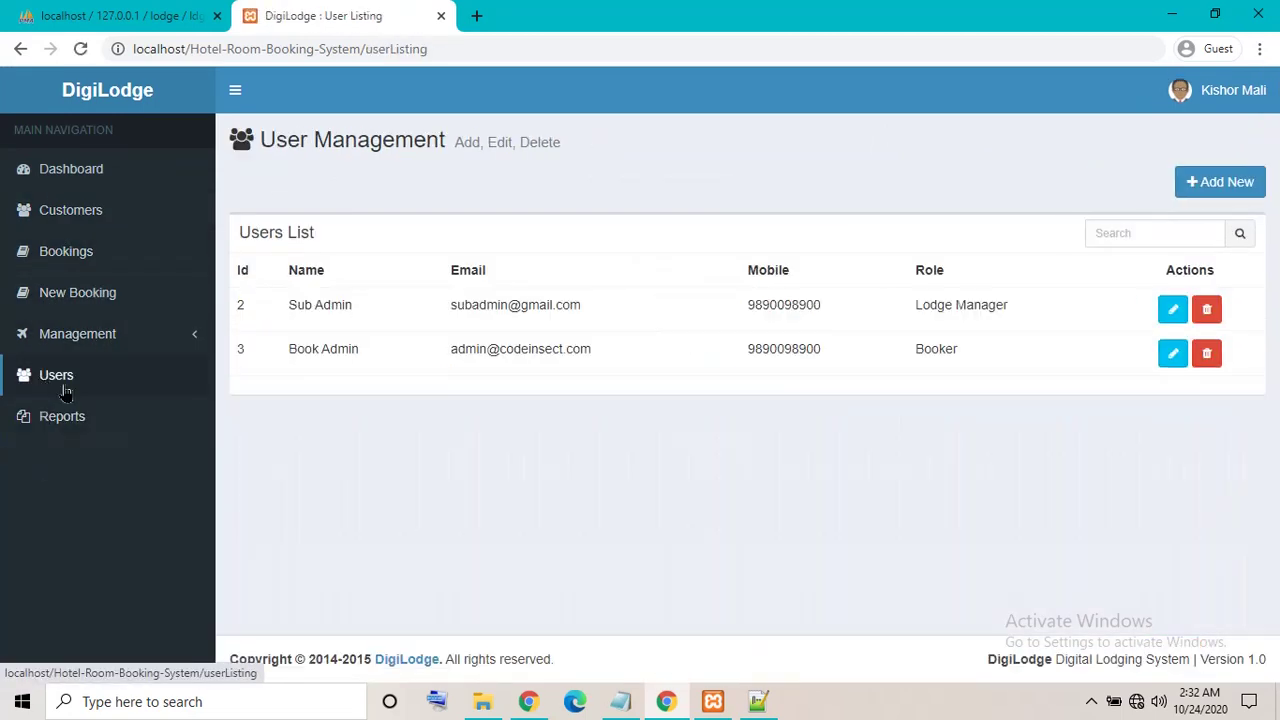
pyautogui.click(50, 343)
pyautogui.click(60, 400)
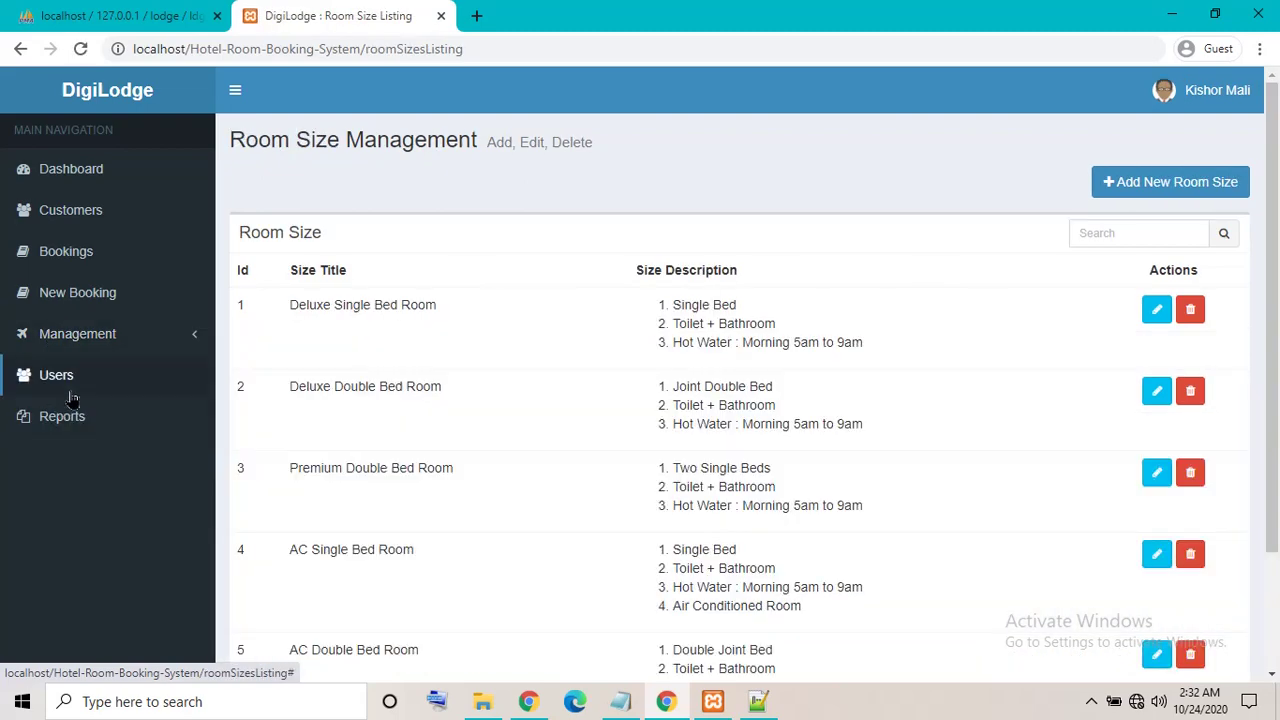
# - Revisit the new booking form and look through the room size titles and descriptions
pyautogui.click(90, 333)
pyautogui.click(100, 296)
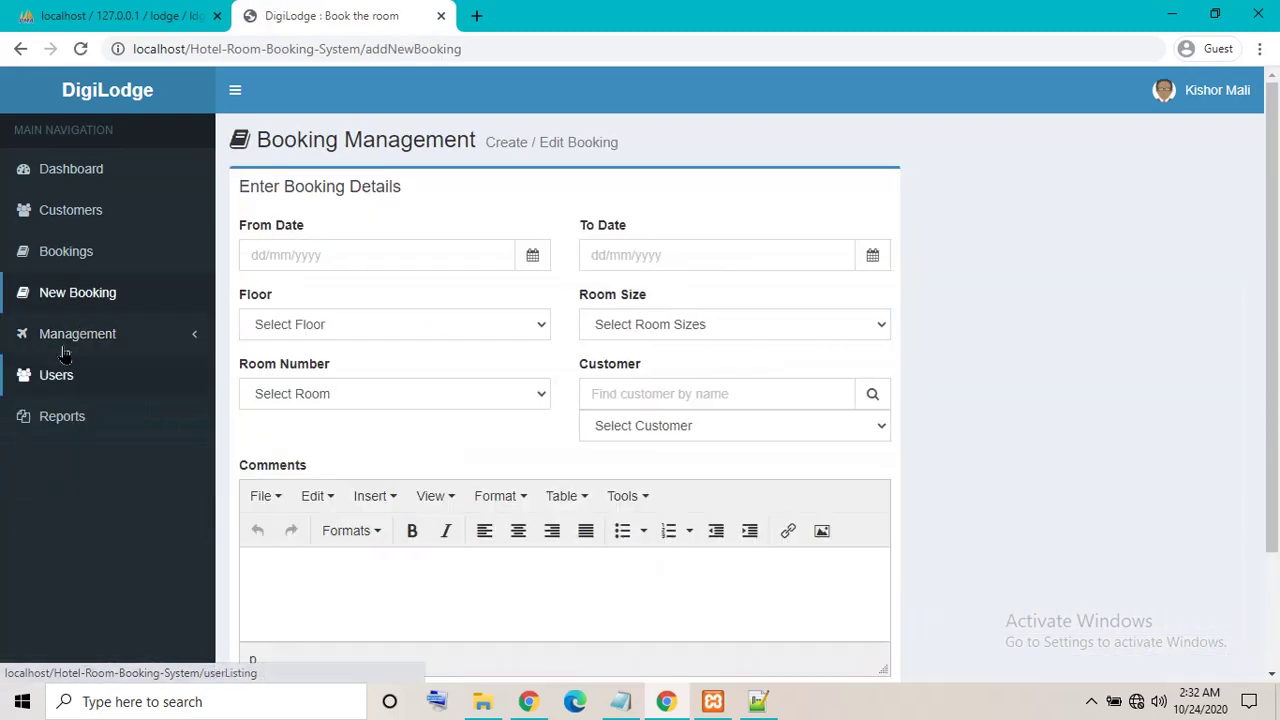
pyautogui.click(60, 338)
pyautogui.click(60, 400)
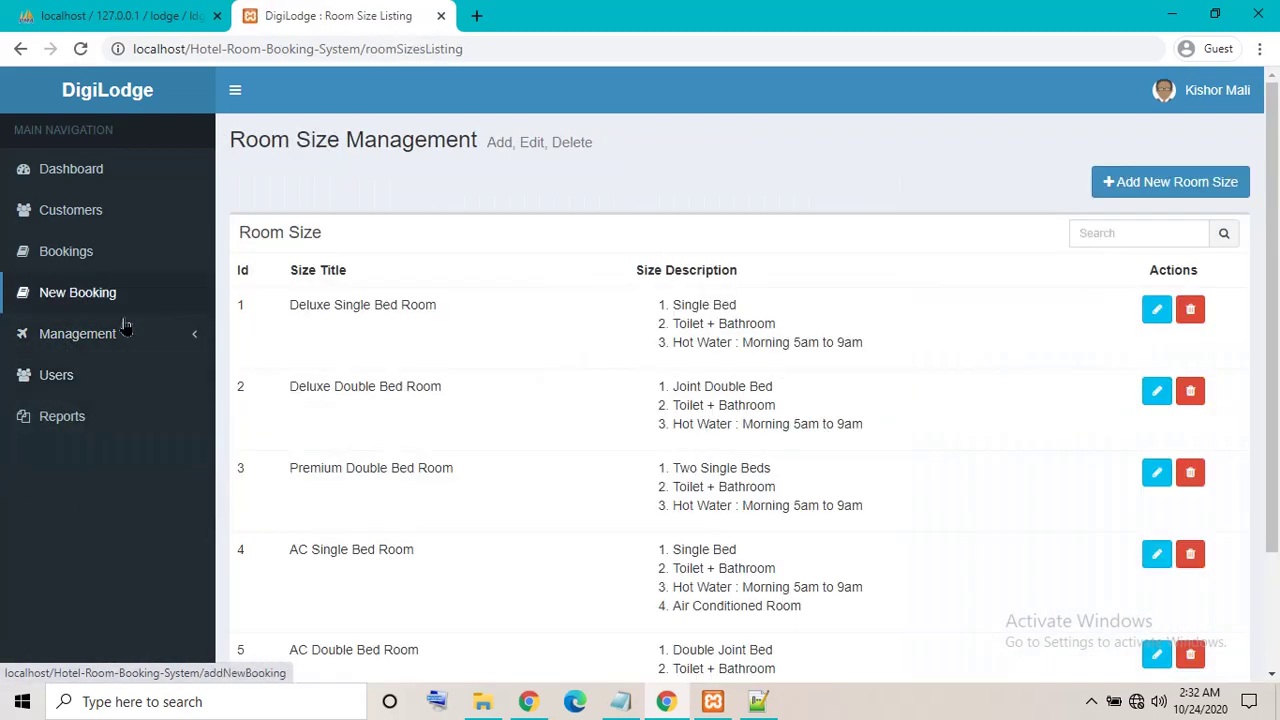
pyautogui.scroll(-2, 1157, 309)
pyautogui.scroll(2, 462, 296)
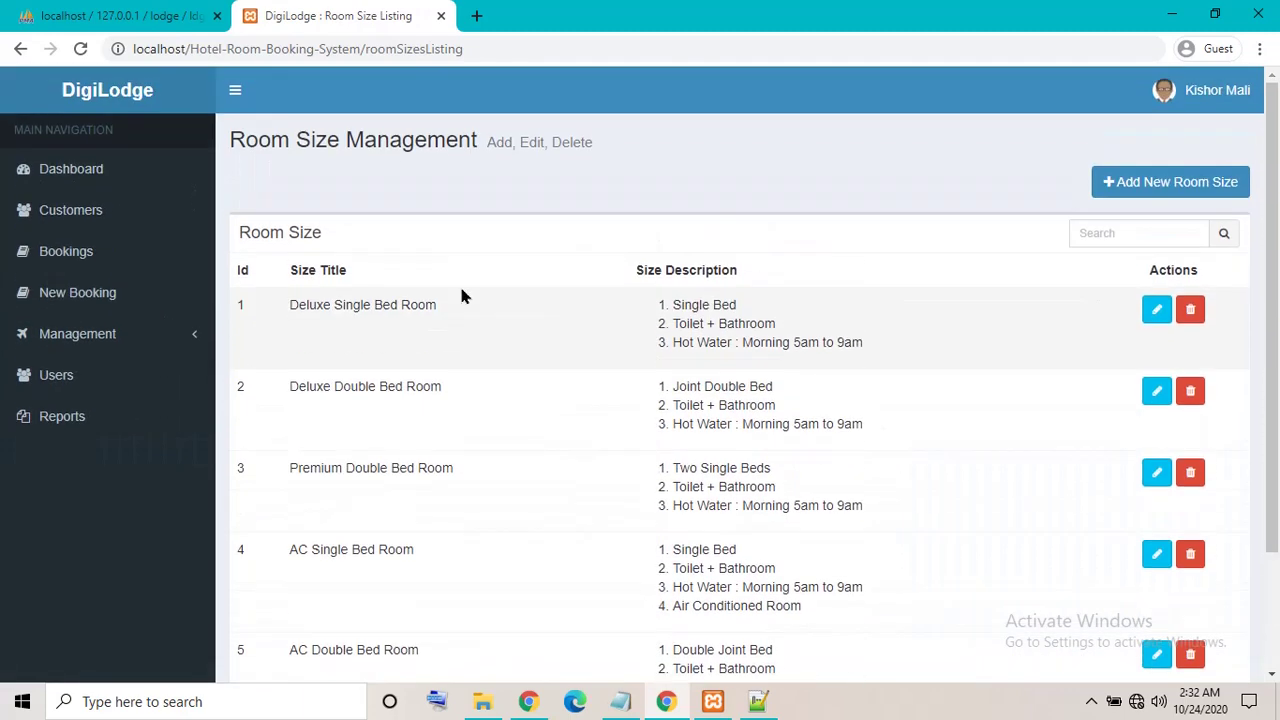
# - View the account's Change Password form from the customer list and return to that list
pyautogui.click(60, 211)
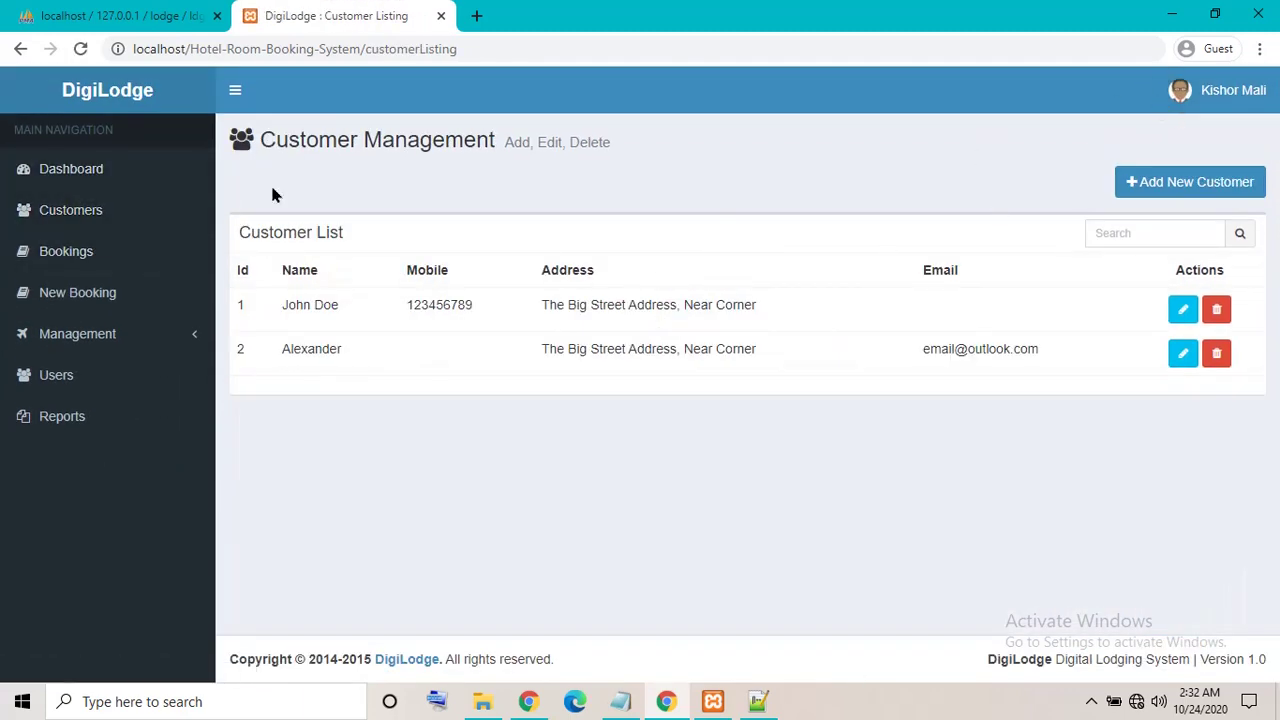
pyautogui.click(1240, 95)
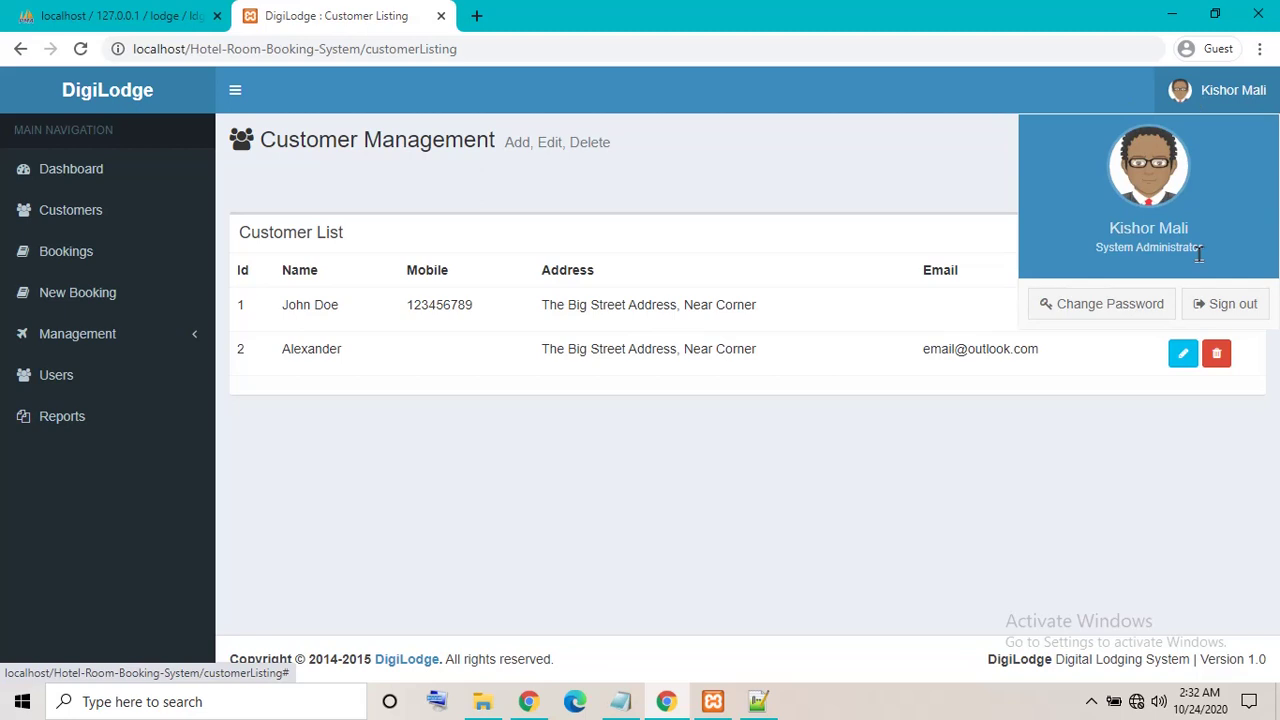
pyautogui.click(1108, 305)
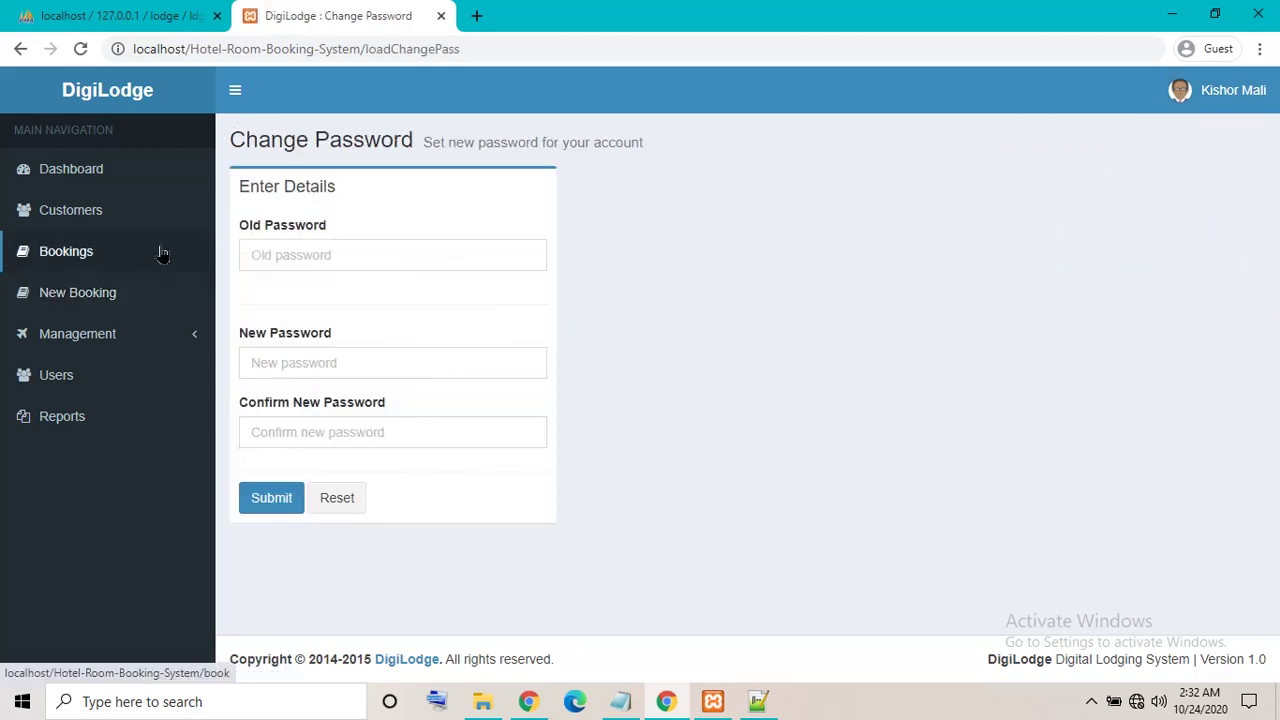
pyautogui.click(86, 224)
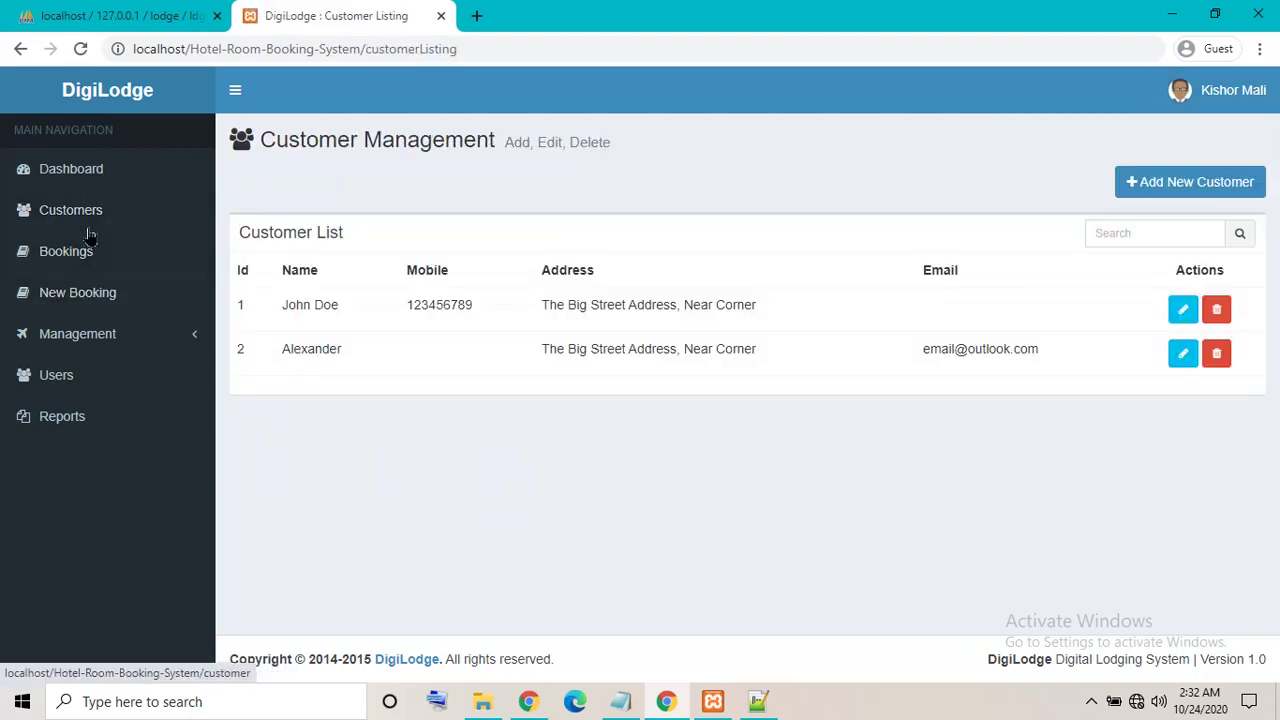
# - Switch to Notepad, replace the note's text with "thanks pls subscribe" and minimize the window
pyautogui.click(620, 701)
pyautogui.moveTo(694, 420); pyautogui.dragTo(5, 390)
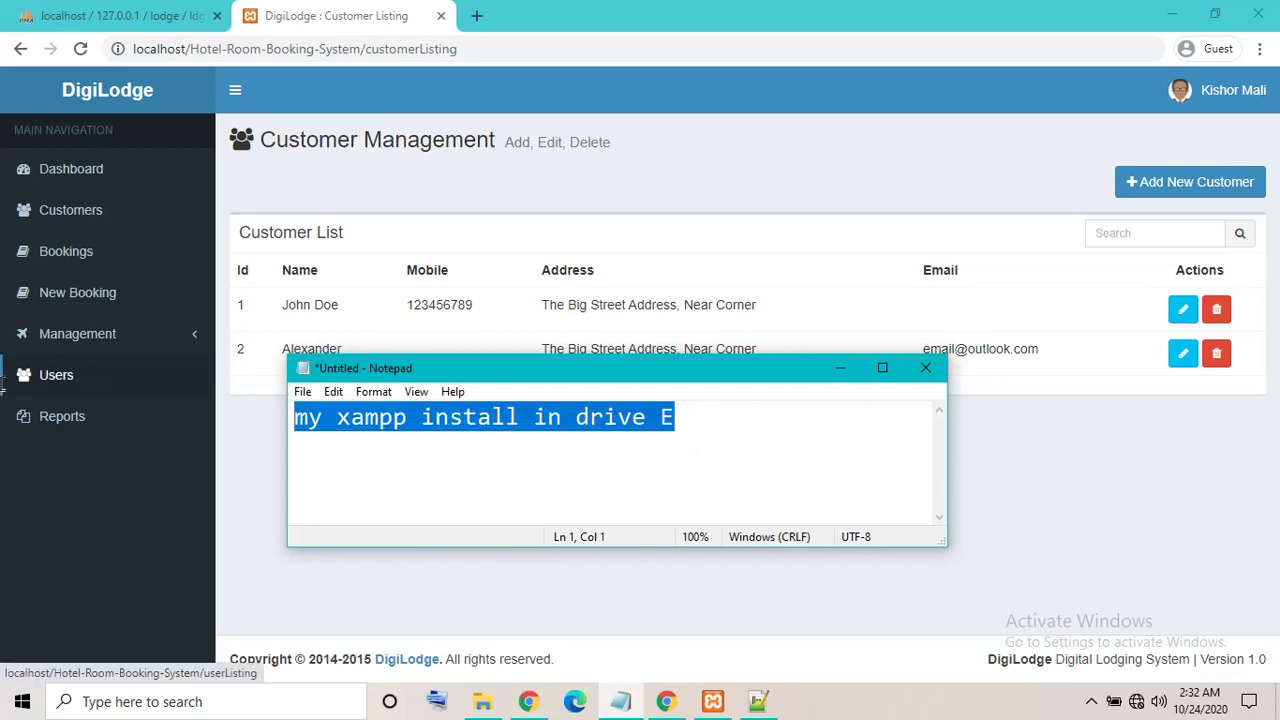
pyautogui.write('thanks pls subscribe')
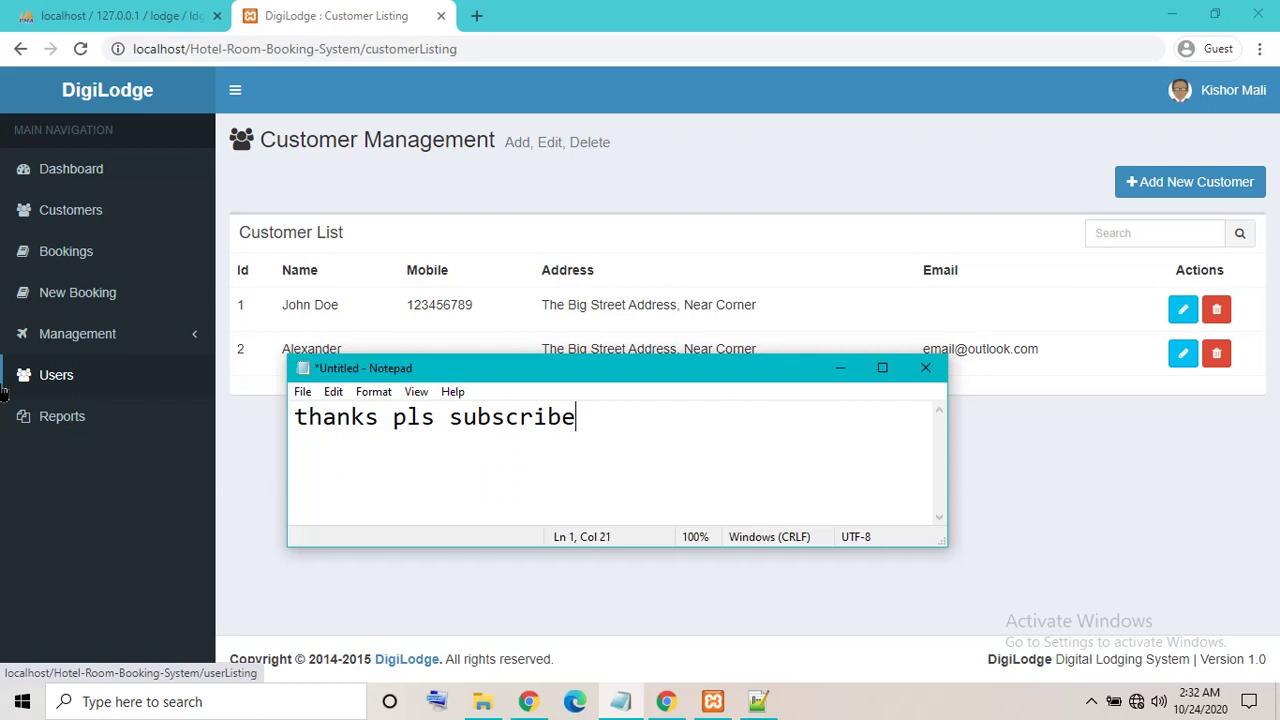
pyautogui.click(842, 368)
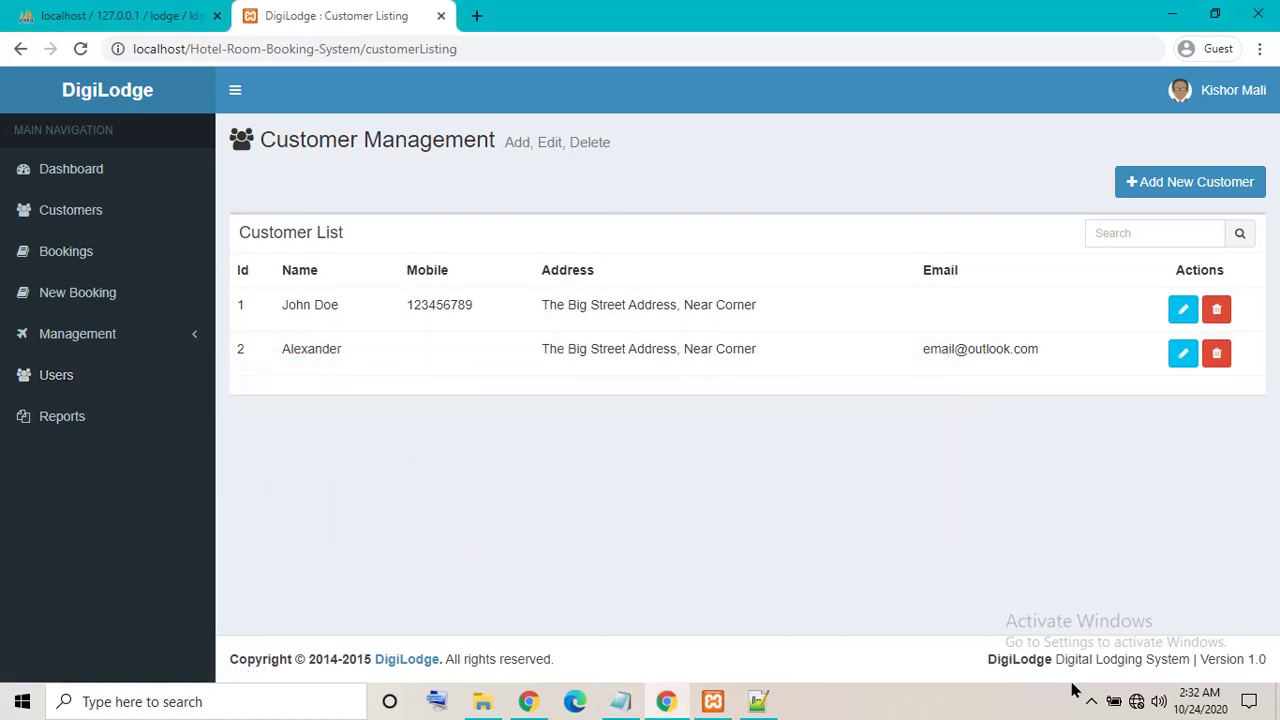